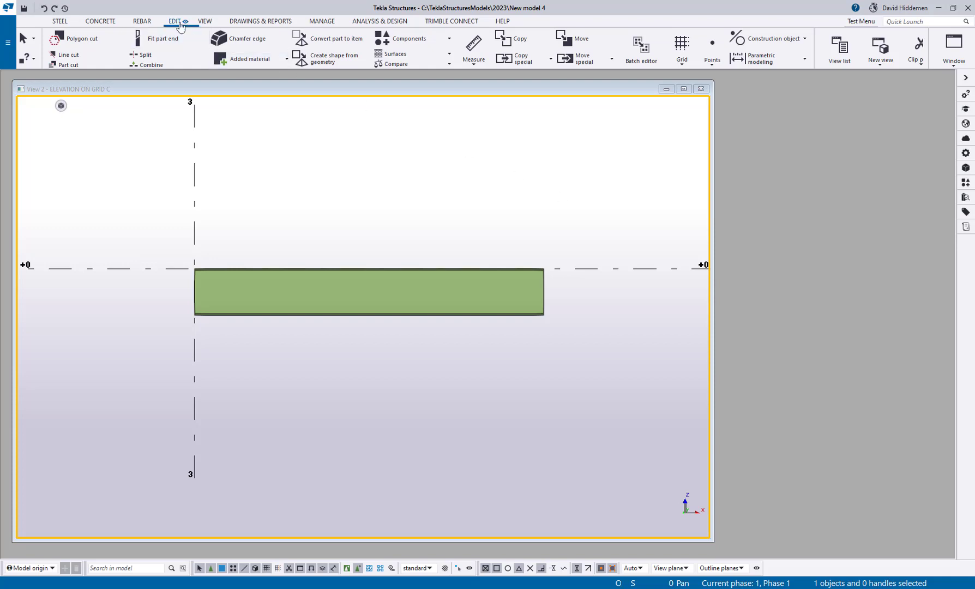
# Activate View 2 and show the grid C beam elevation as a 3D perspective.
pyautogui.click(152, 90)
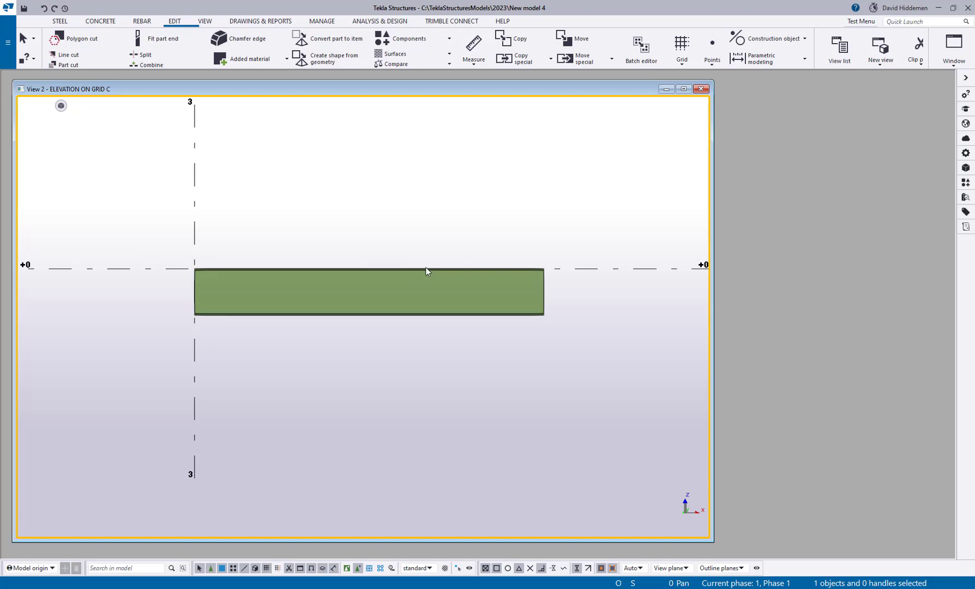
pyautogui.hotkey('ctrl', 'p')
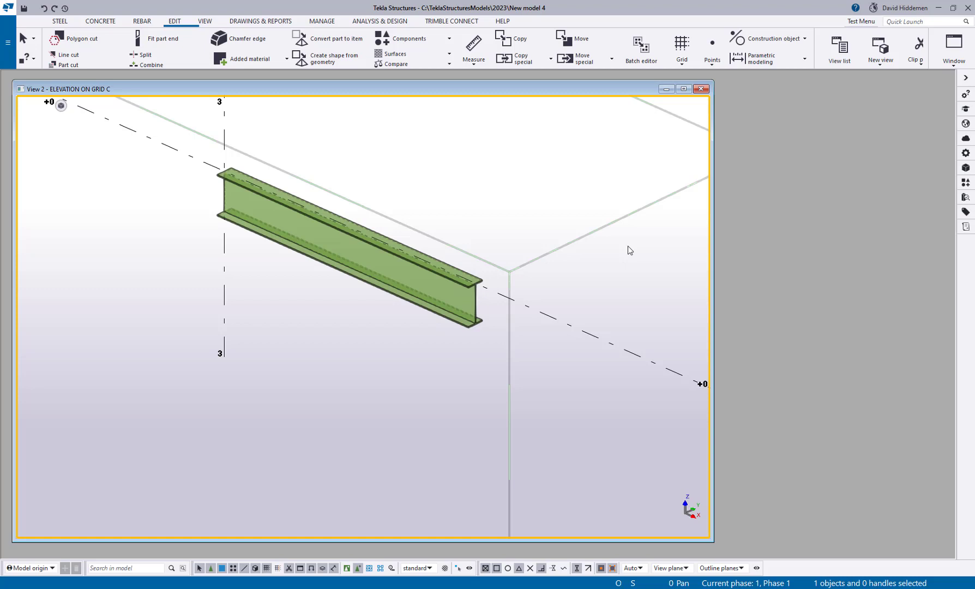
# Switch back to the flat grid C elevation and zoom in close on the W16X40 beam.
pyautogui.hotkey('ctrl', 'p')
pyautogui.scroll(10, 402, 398)
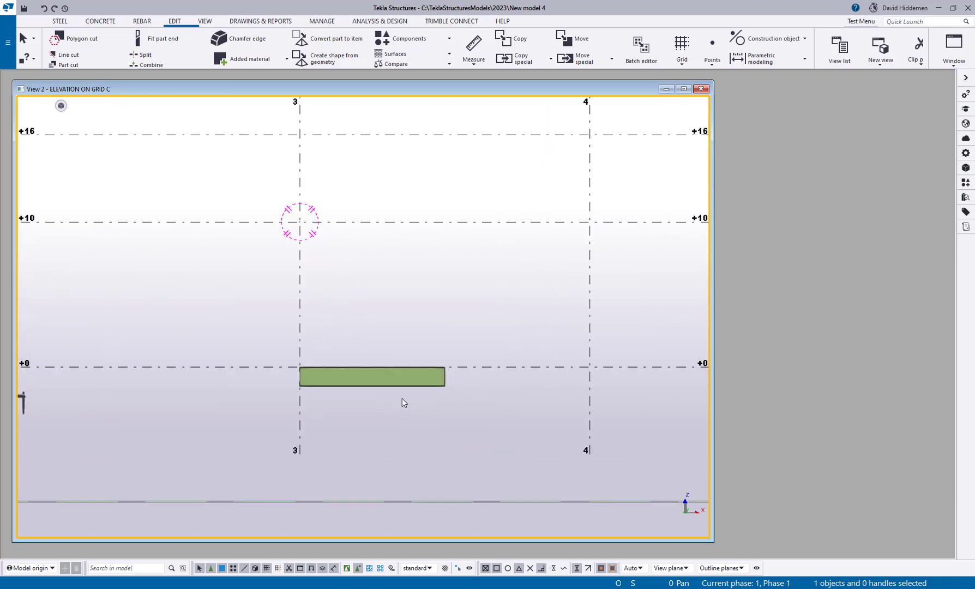
pyautogui.moveTo(399, 395); pyautogui.dragTo(403, 349, button='middle')
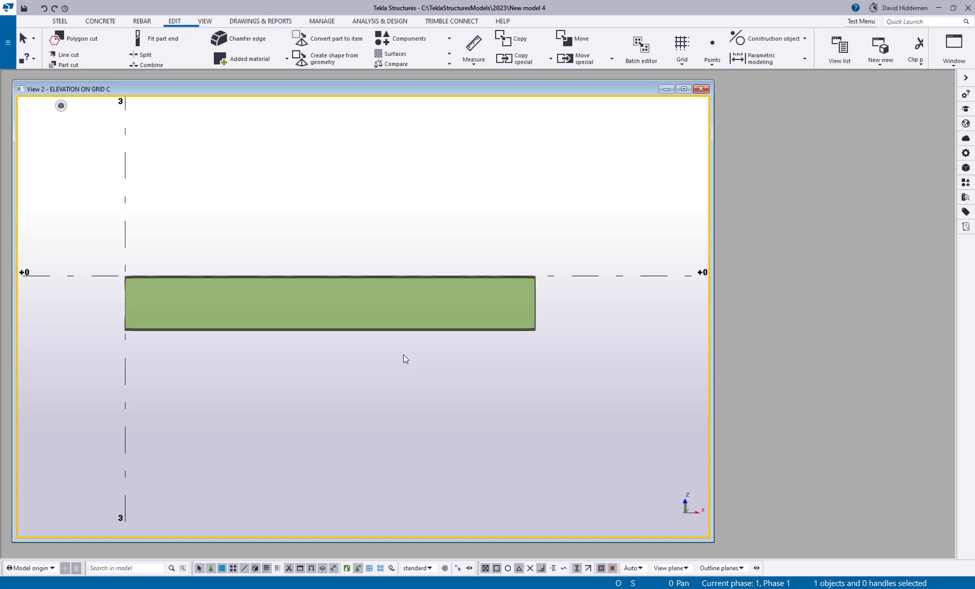
pyautogui.moveTo(401, 369); pyautogui.dragTo(360, 361, button='middle')
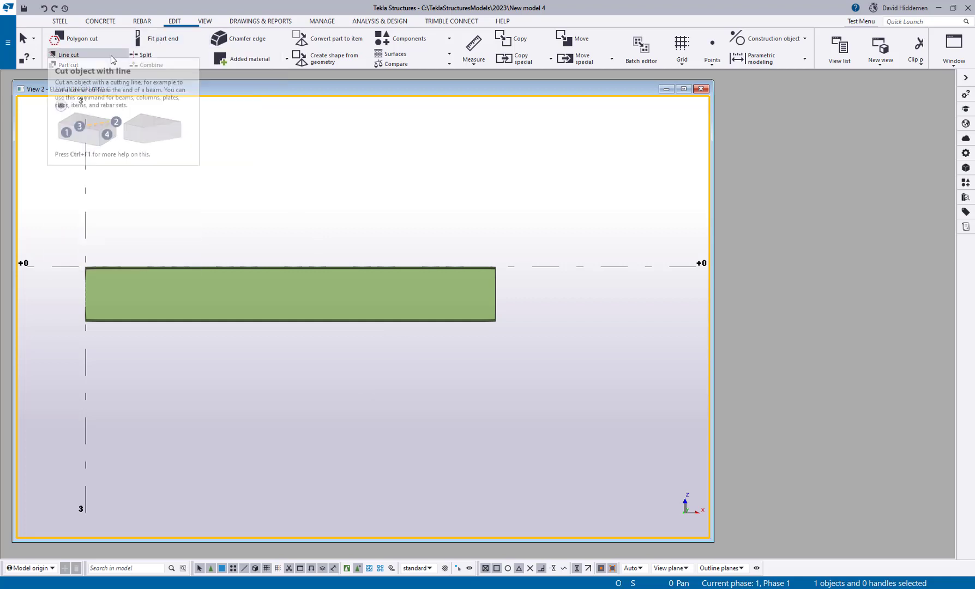
# Line-cut the beam's right end diagonally from bottom to top edge, shortening it to 9'-5"7/16.
pyautogui.scroll(5, 495, 289)
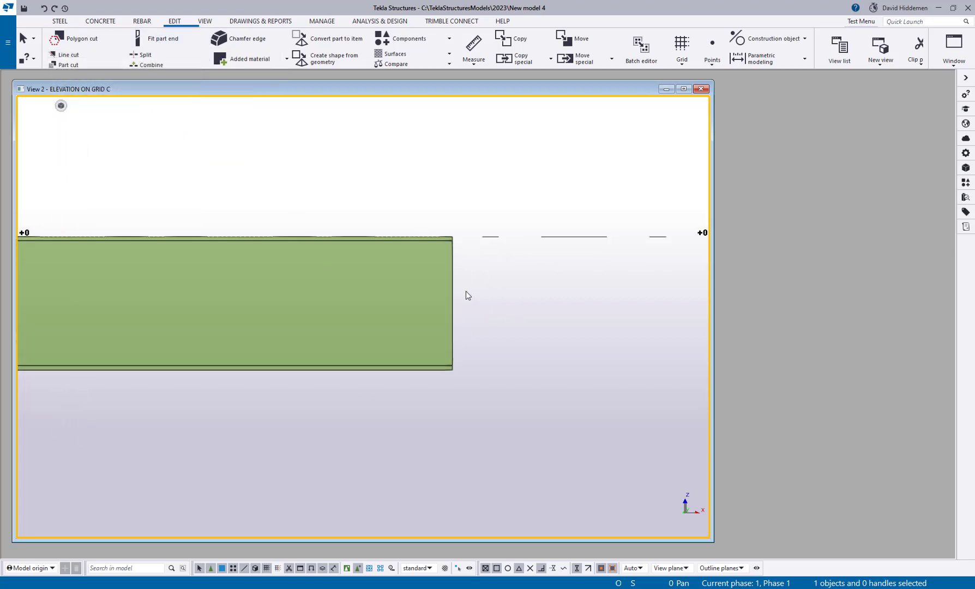
pyautogui.click(435, 372)
pyautogui.scroll(-3, 403, 371)
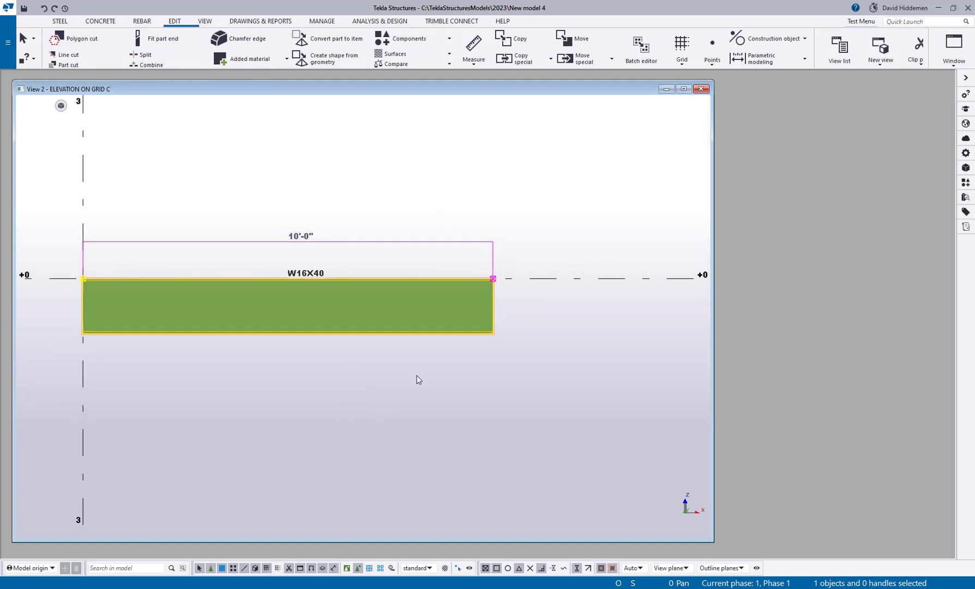
pyautogui.scroll(3, 544, 312)
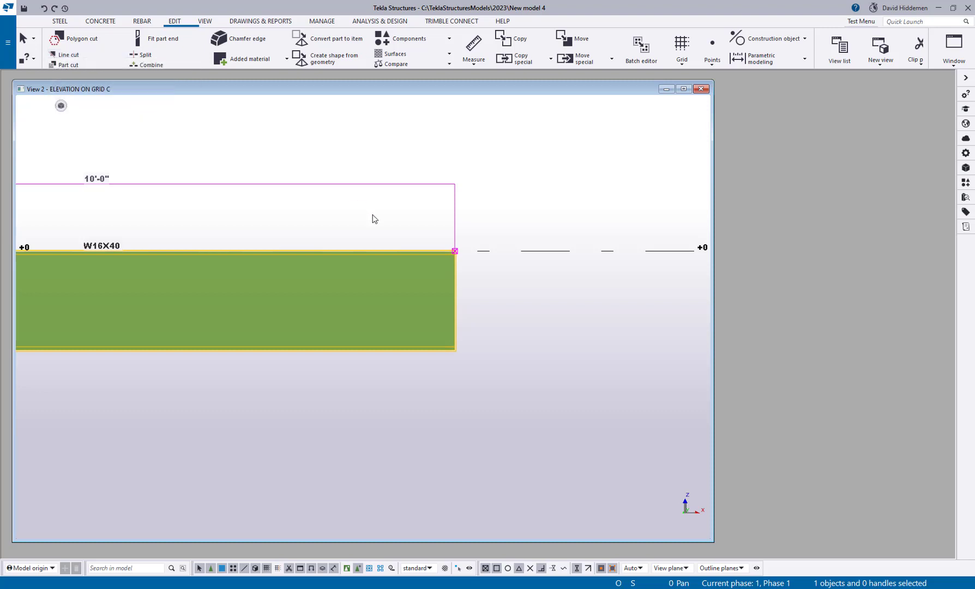
pyautogui.click(68, 54)
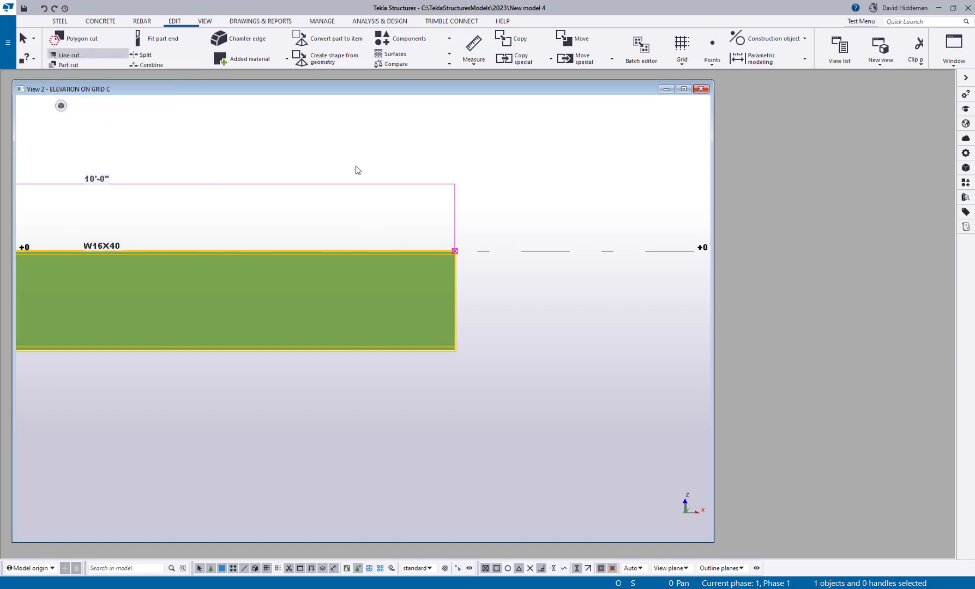
pyautogui.click(426, 347)
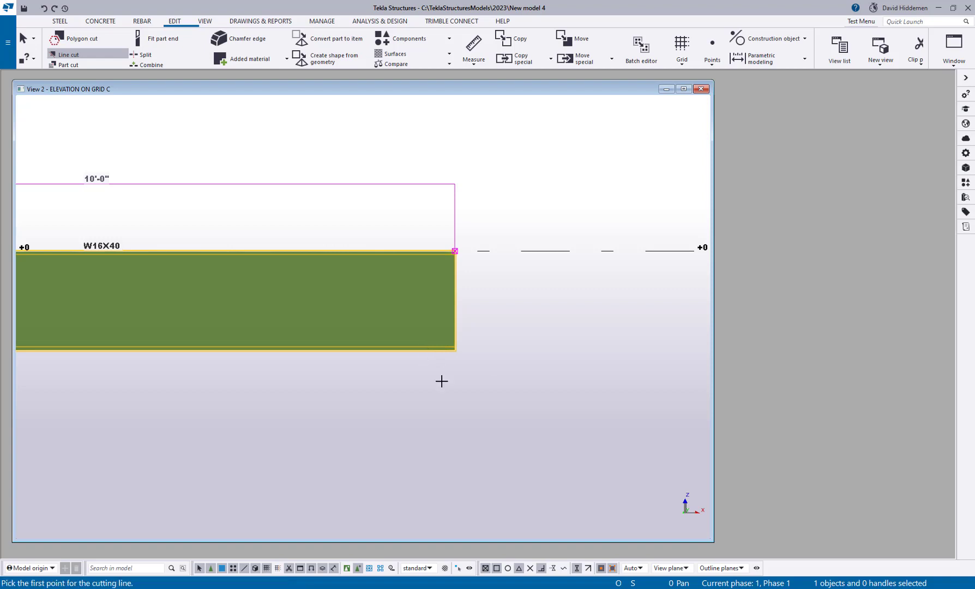
pyautogui.click(414, 348)
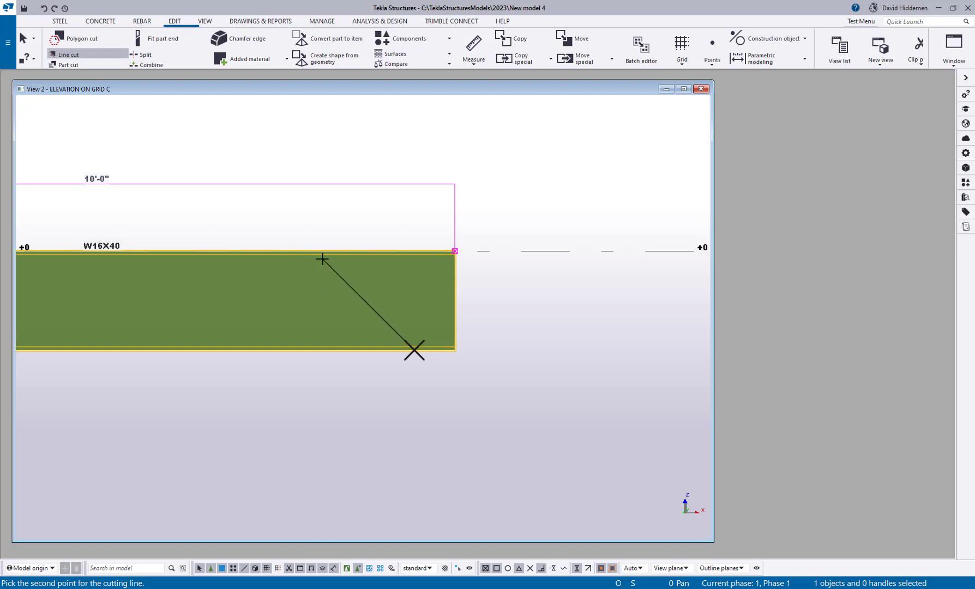
pyautogui.click(348, 251)
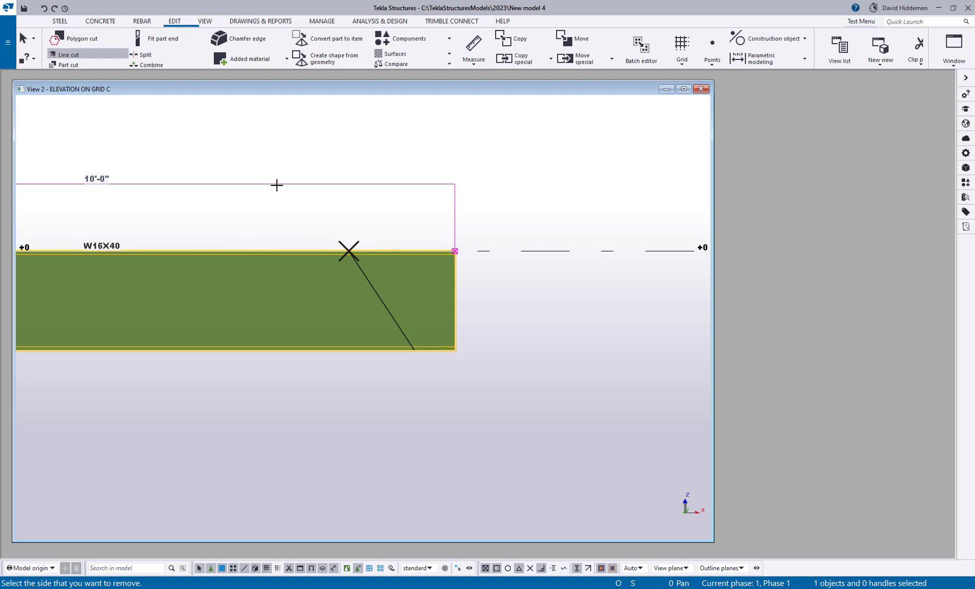
pyautogui.click(535, 244)
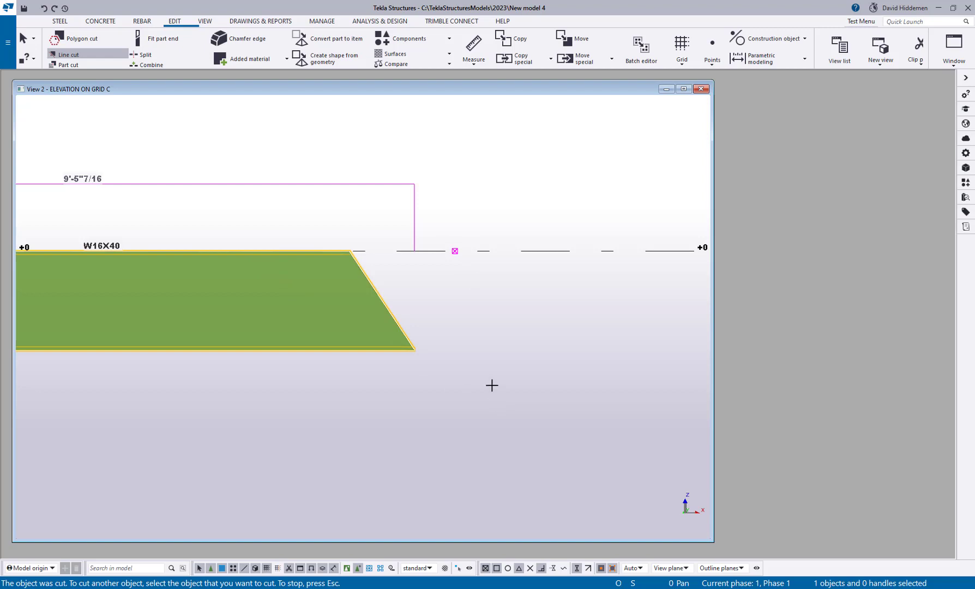
pyautogui.rightClick(500, 205)
pyautogui.click(521, 211)
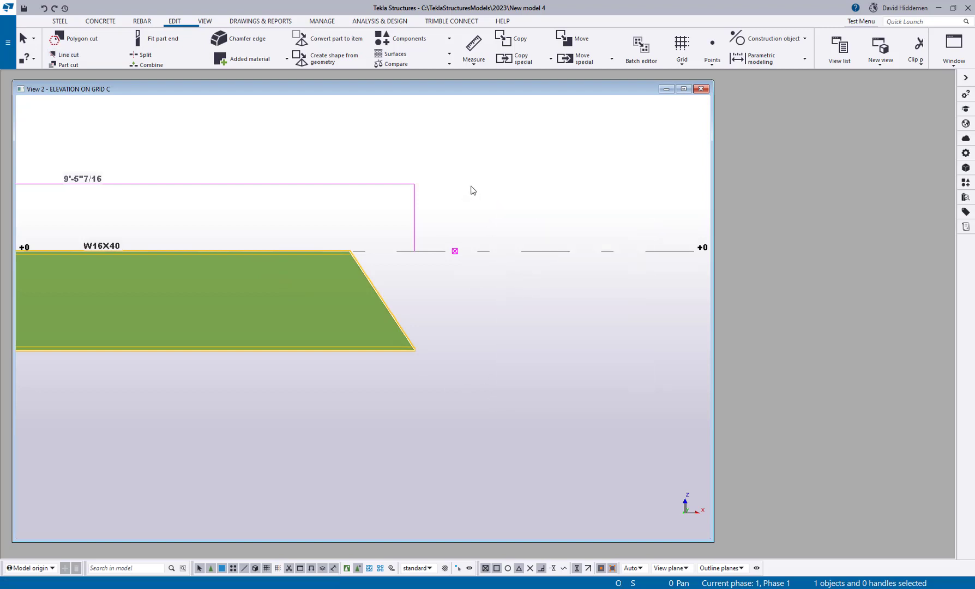
# Orbit to inspect the cut end in 3D, then undo the diagonal line cut.
pyautogui.press('v')
pyautogui.click(386, 293)
pyautogui.keyDown('ctrl'); pyautogui.moveTo(386, 294); pyautogui.dragTo(416, 311, button='middle'); pyautogui.keyUp('ctrl')
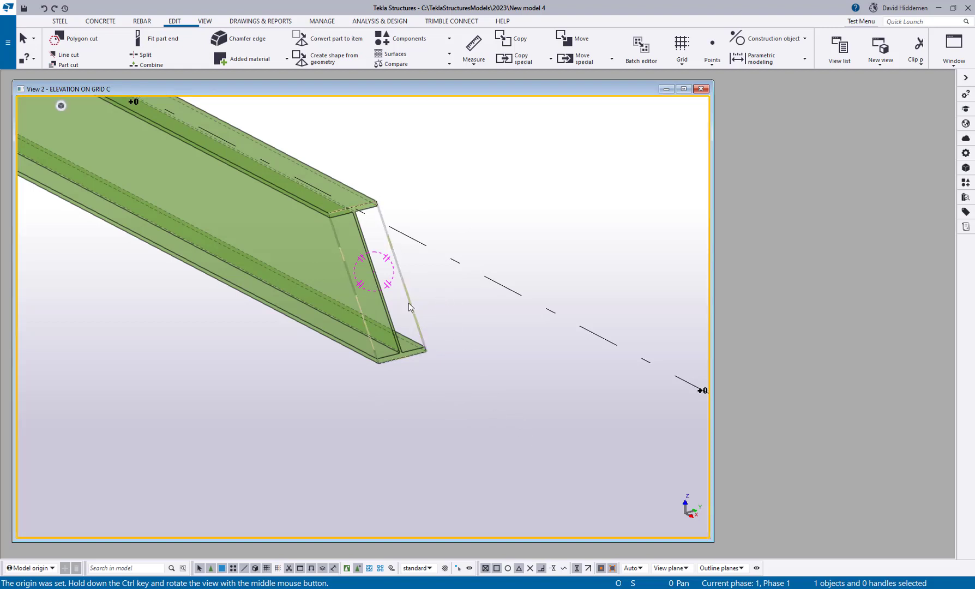
pyautogui.hotkey('ctrl', 'z')
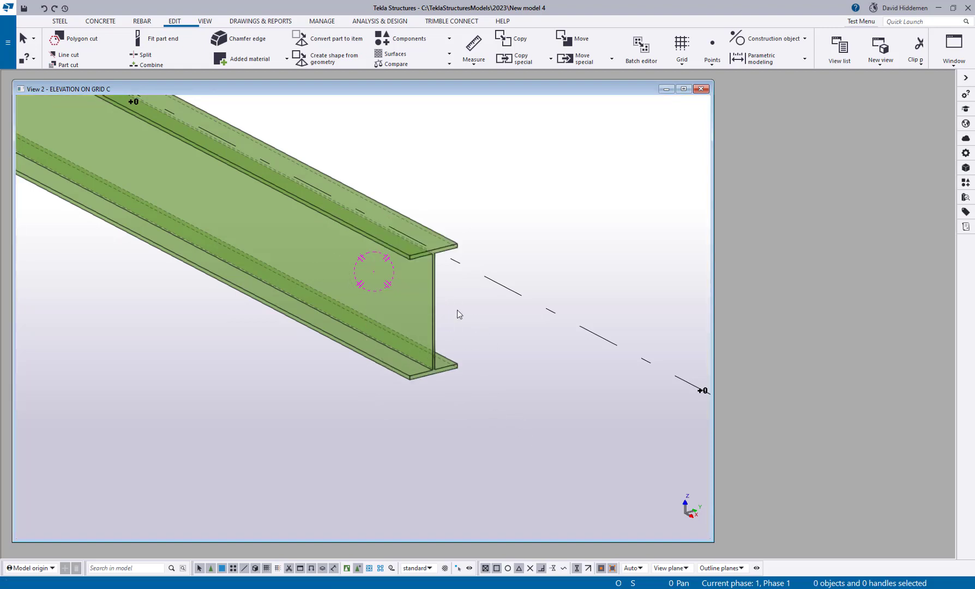
pyautogui.click(44, 8)
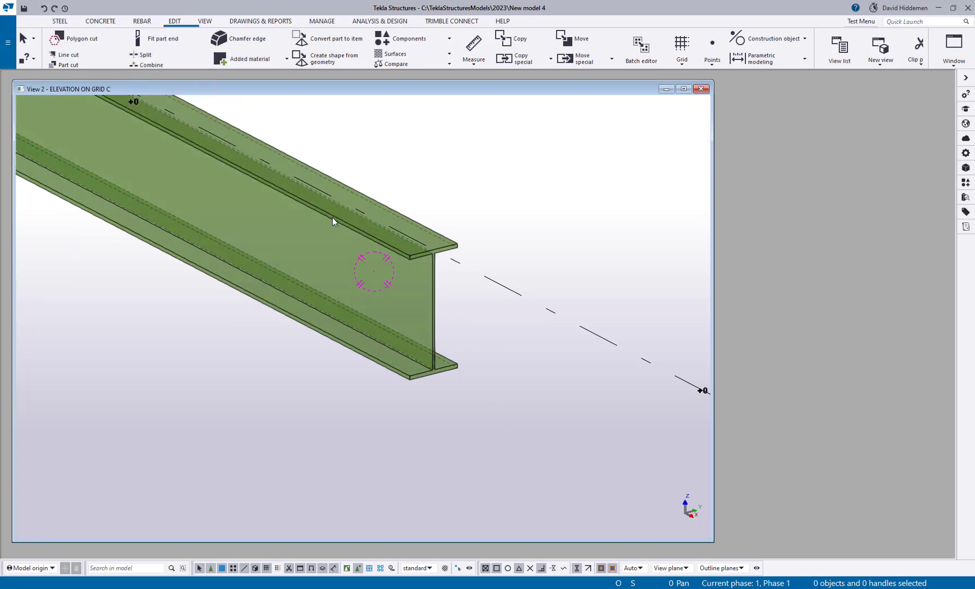
pyautogui.scroll(10, 458, 397)
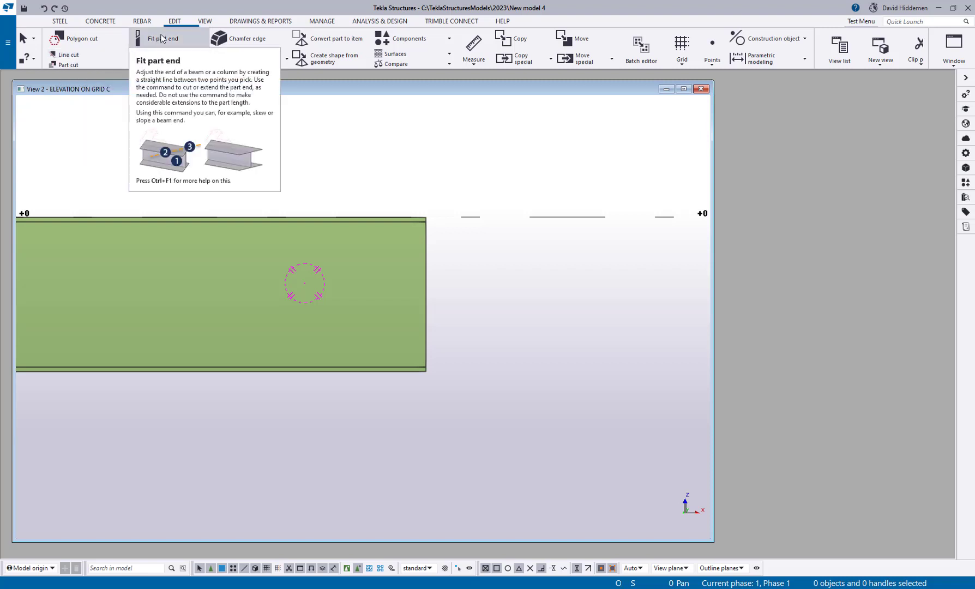
pyautogui.click(85, 52)
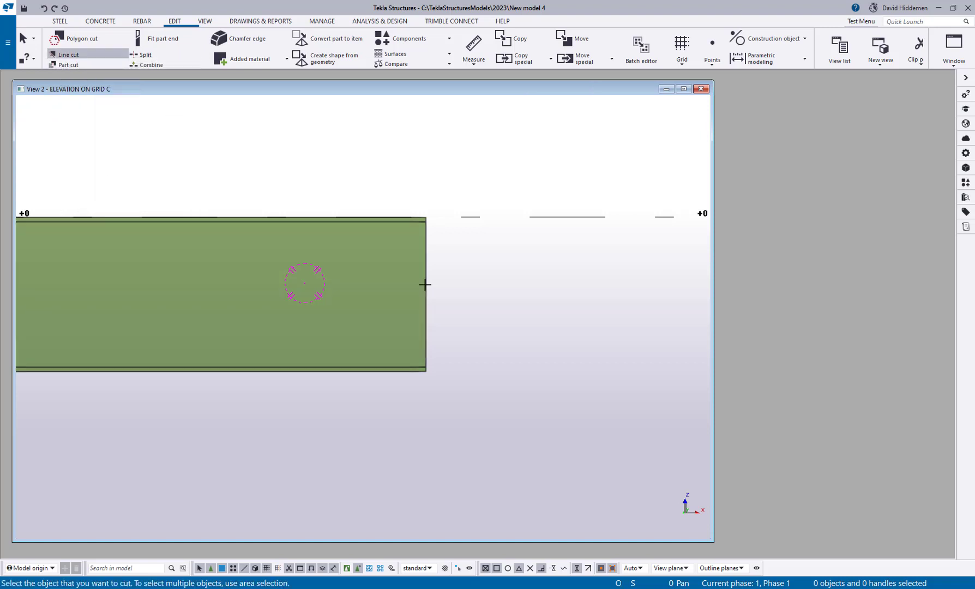
pyautogui.click(425, 284)
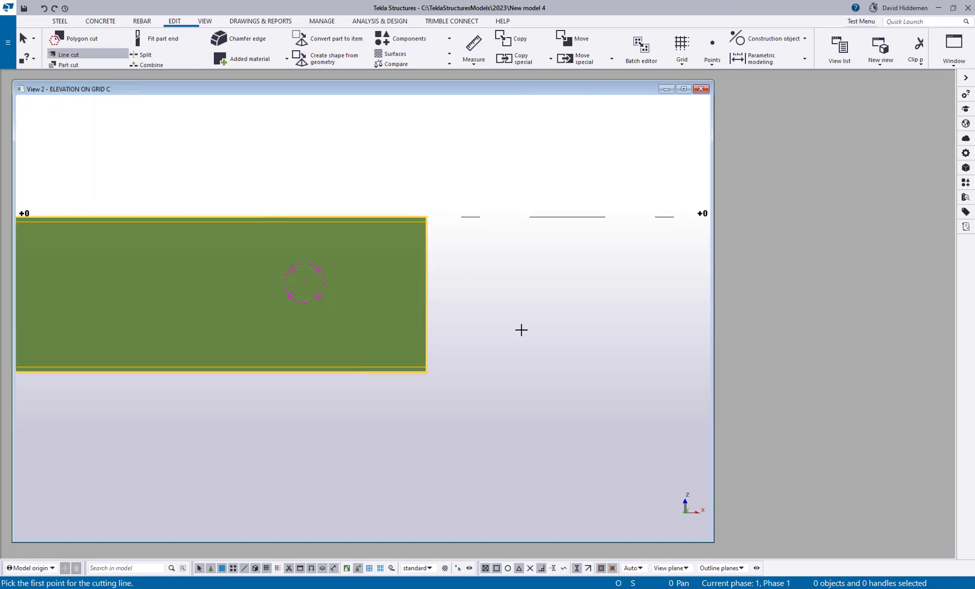
pyautogui.click(425, 295)
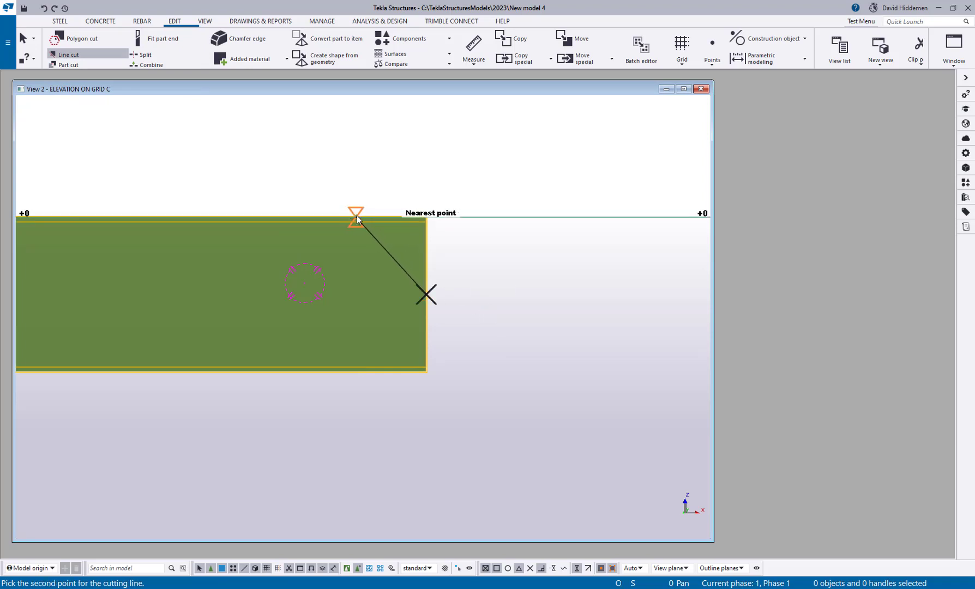
pyautogui.click(357, 219)
pyautogui.click(537, 353)
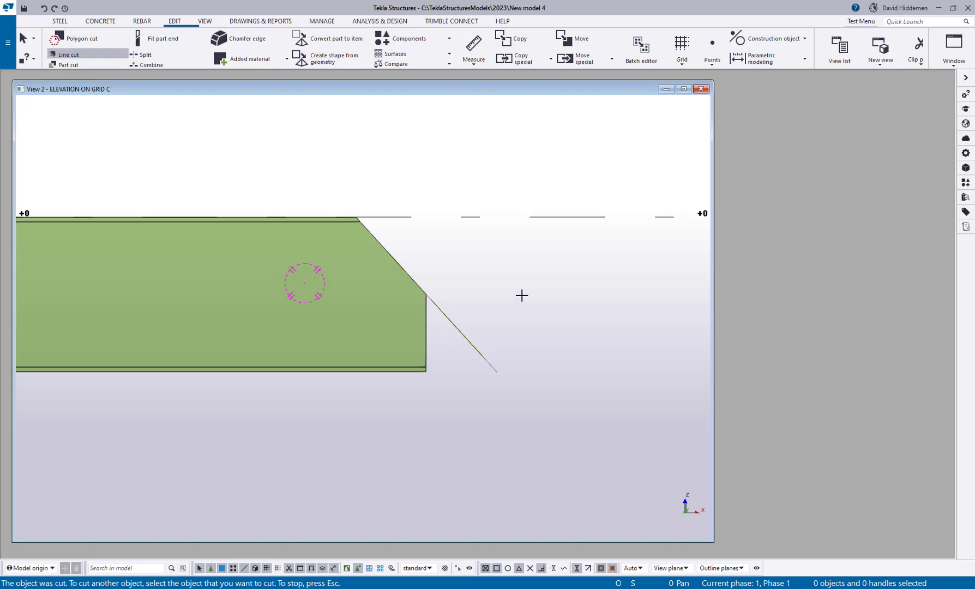
pyautogui.rightClick(467, 201)
pyautogui.press('Escape')
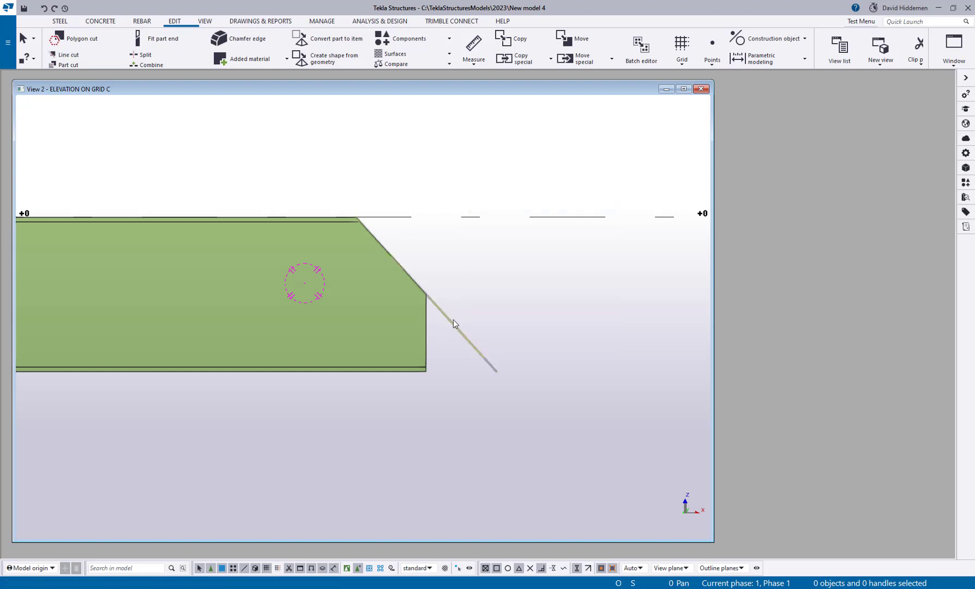
pyautogui.click(453, 320)
pyautogui.press('Delete')
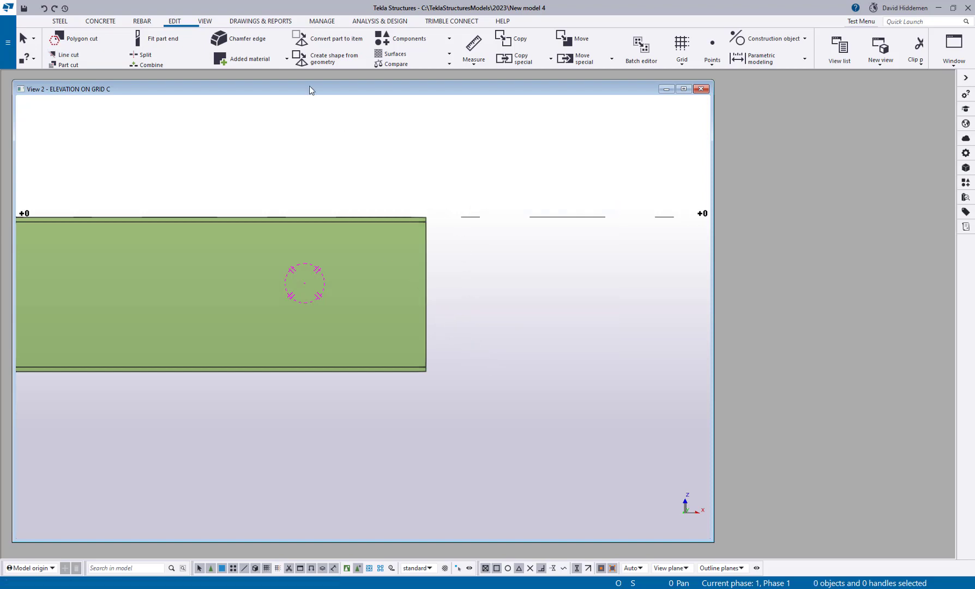
pyautogui.click(166, 41)
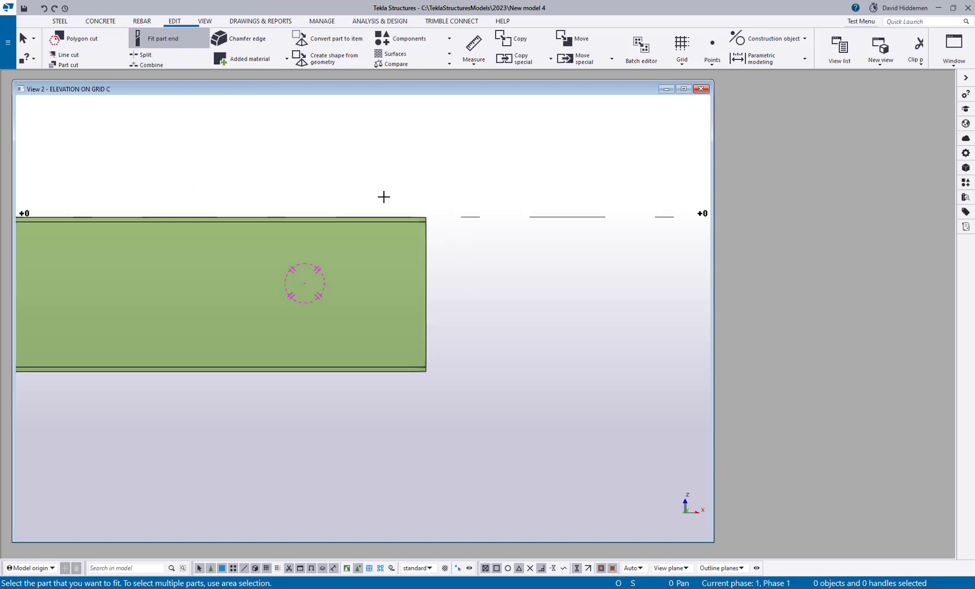
pyautogui.click(426, 235)
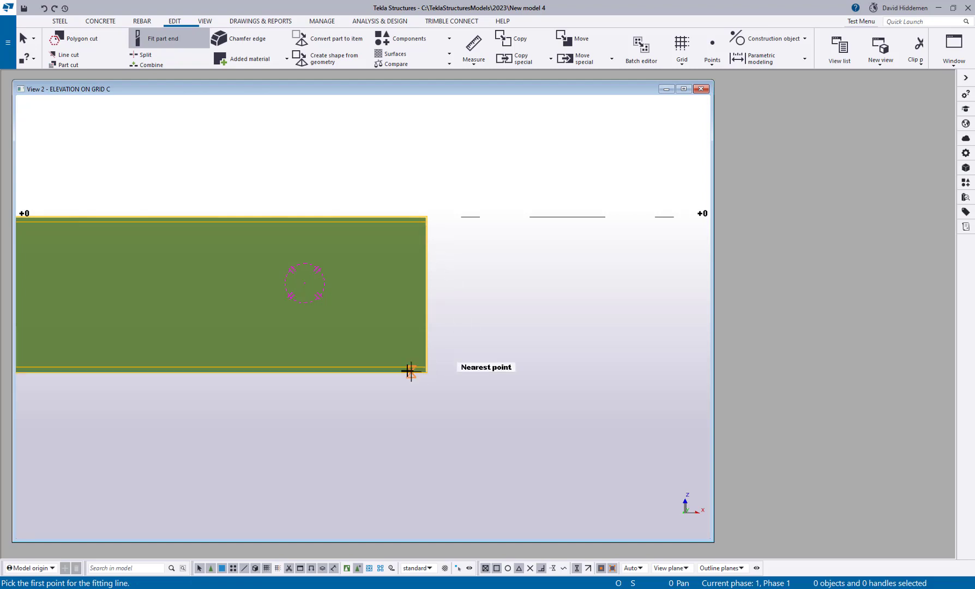
pyautogui.click(387, 371)
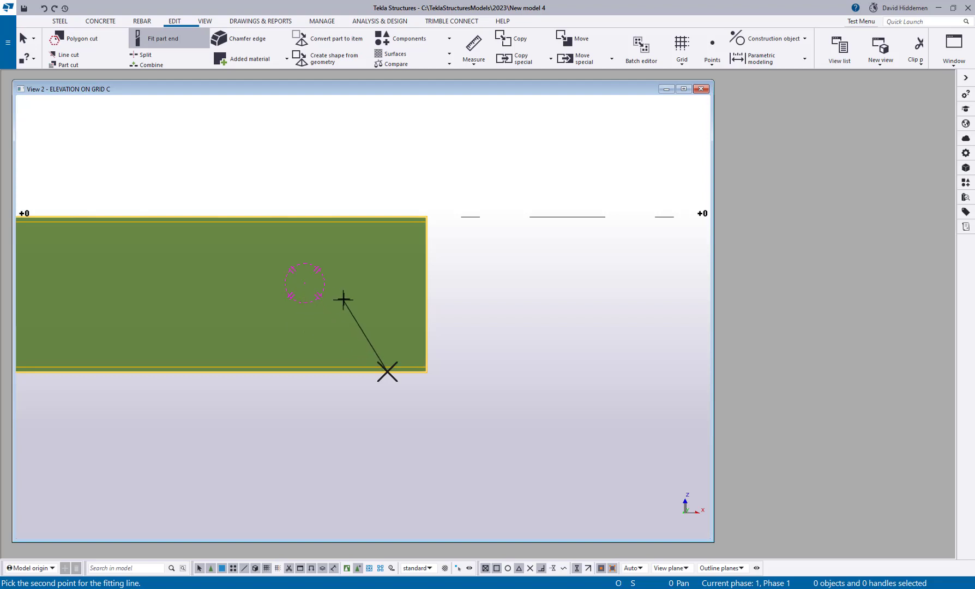
pyautogui.click(254, 221)
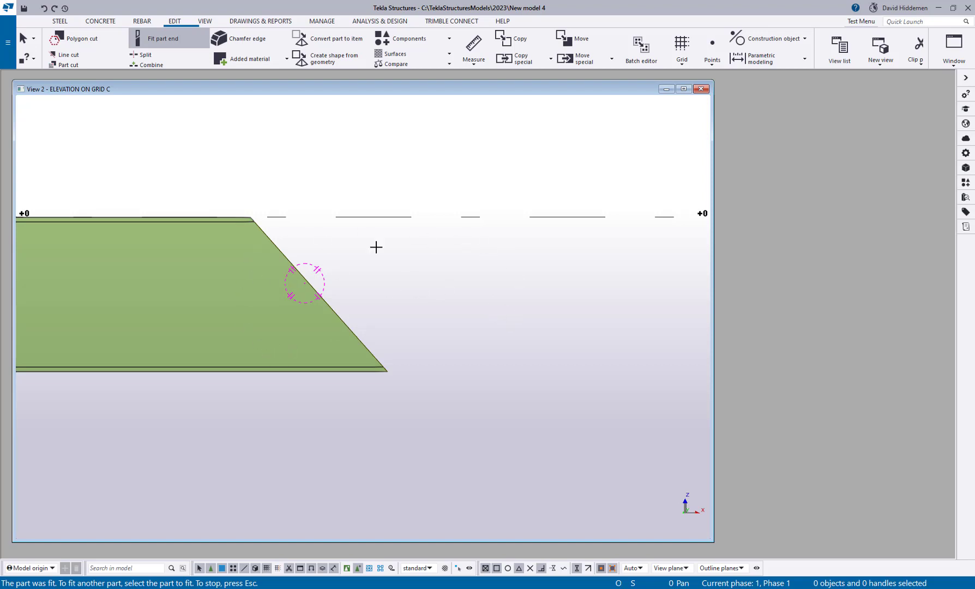
pyautogui.moveTo(333, 272); pyautogui.dragTo(525, 244, button='middle')
pyautogui.scroll(-2, 526, 244)
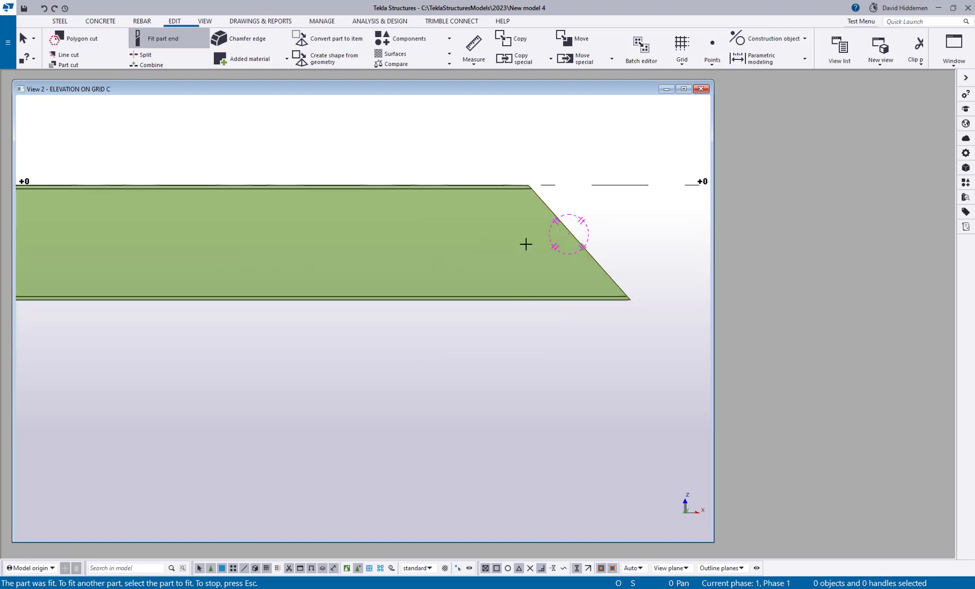
pyautogui.scroll(-2, 525, 244)
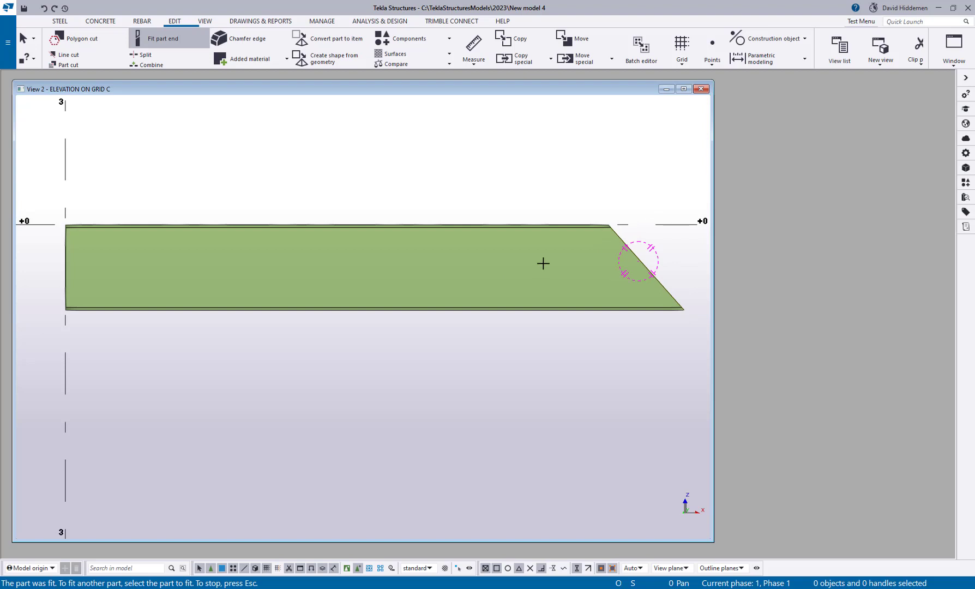
pyautogui.click(524, 284)
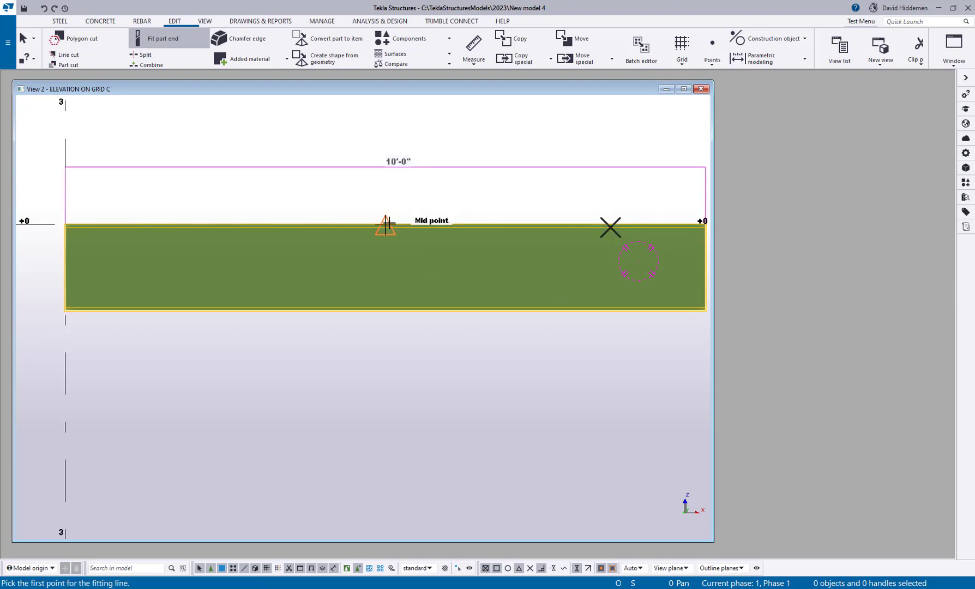
pyautogui.click(434, 309)
pyautogui.click(434, 225)
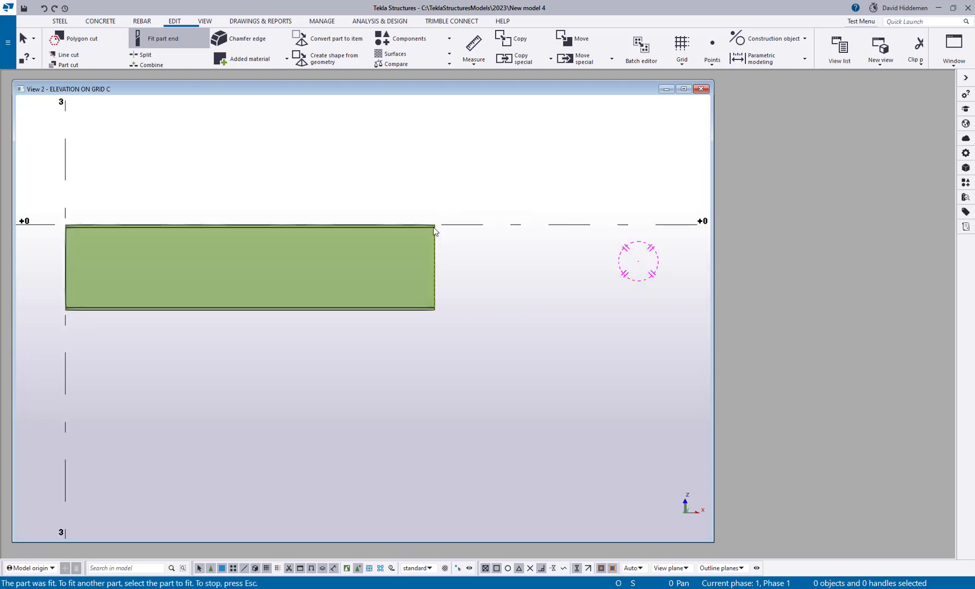
pyautogui.hotkey('ctrl', 'z')
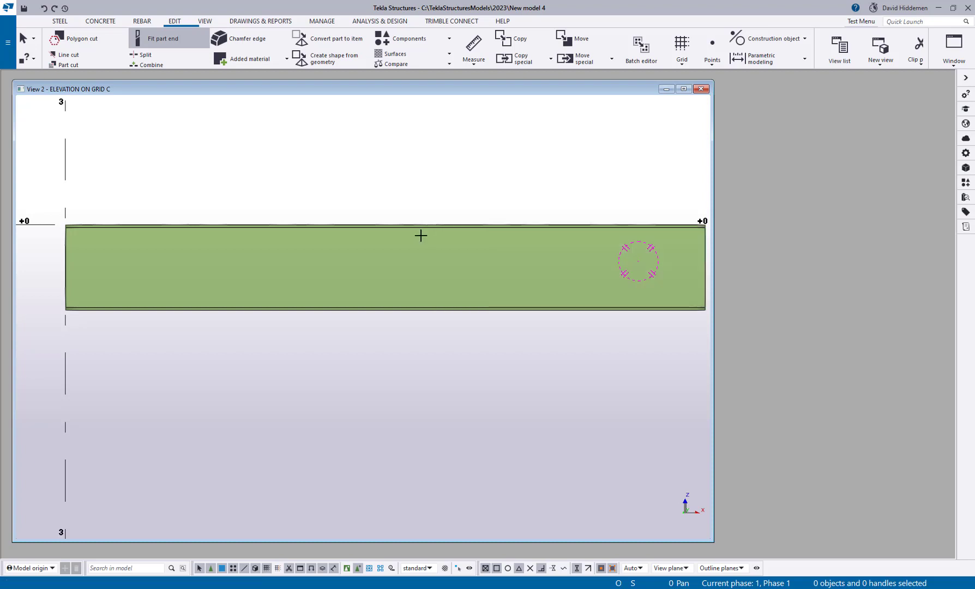
pyautogui.click(393, 309)
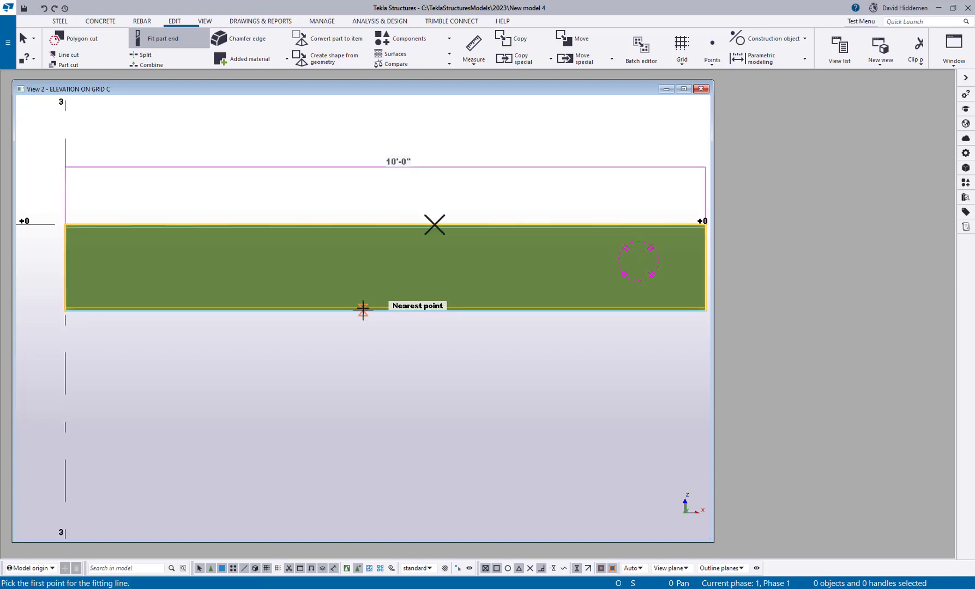
pyautogui.click(363, 308)
pyautogui.click(363, 225)
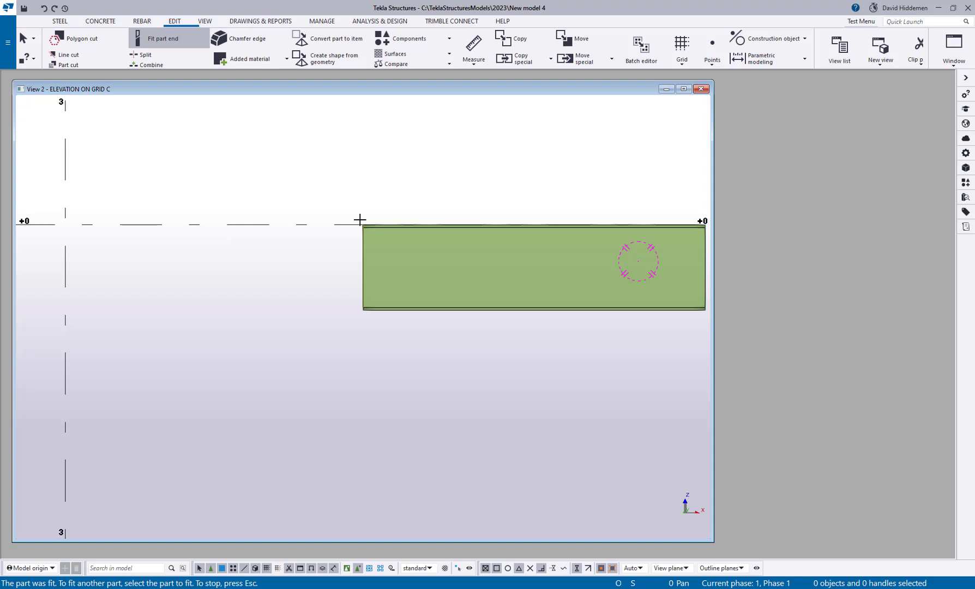
pyautogui.hotkey('ctrl', 'z')
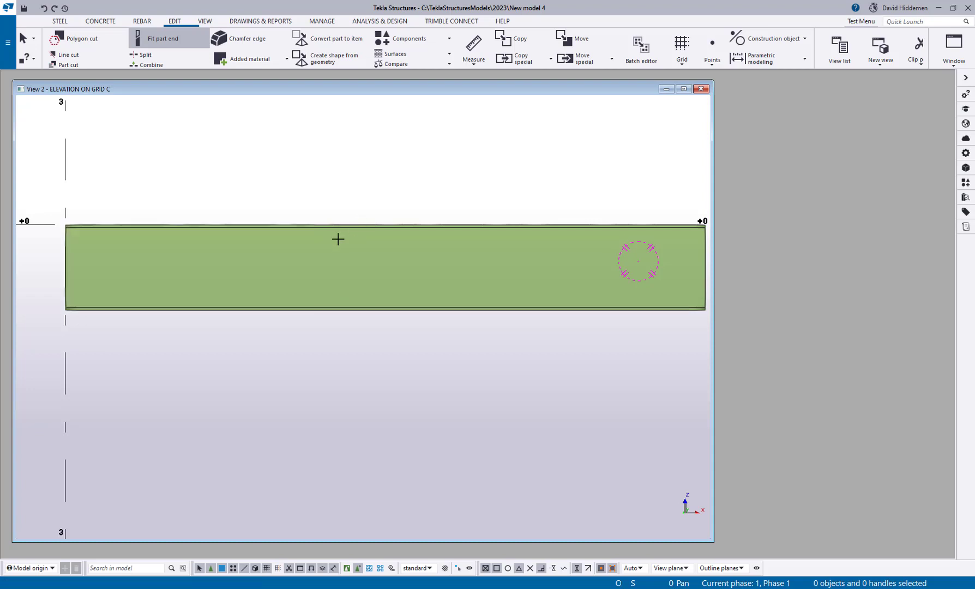
pyautogui.moveTo(461, 221); pyautogui.dragTo(304, 213, button='middle')
pyautogui.scroll(2, 489, 235)
pyautogui.scroll(1, 489, 234)
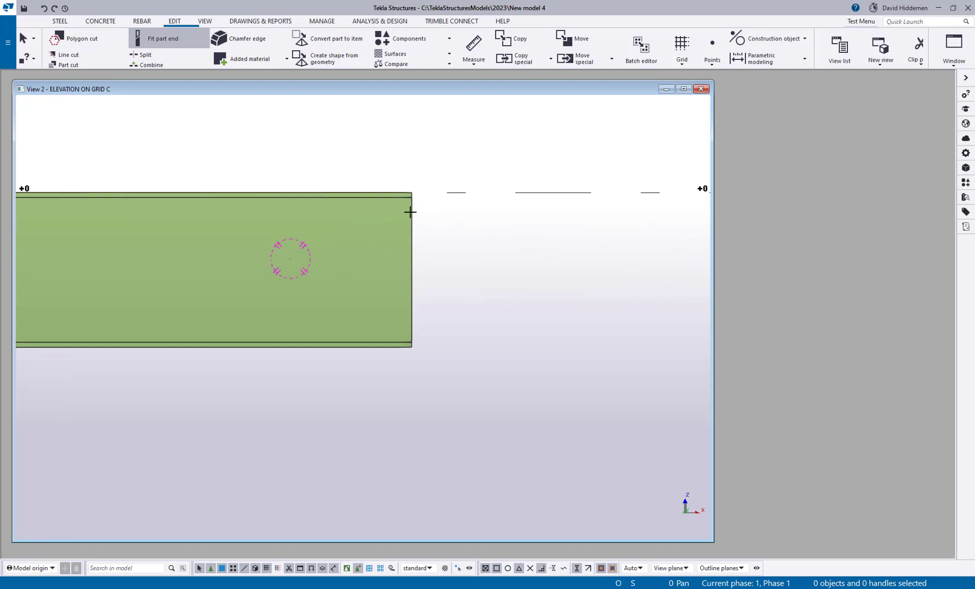
# Fit the W16X40 beam's right end to a slanted line, making its top length 10'-10"1/2.
pyautogui.click(379, 202)
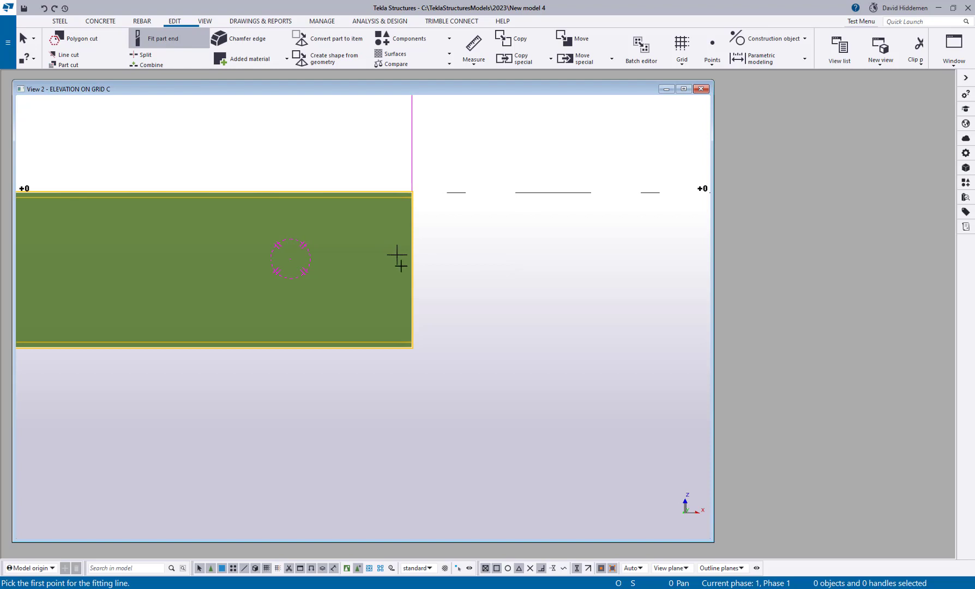
pyautogui.click(348, 347)
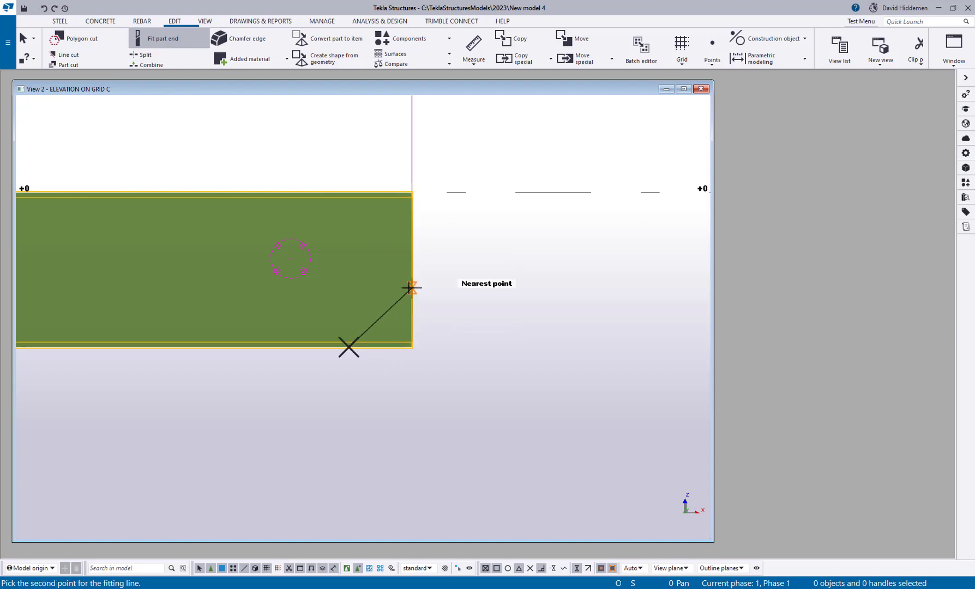
pyautogui.click(411, 288)
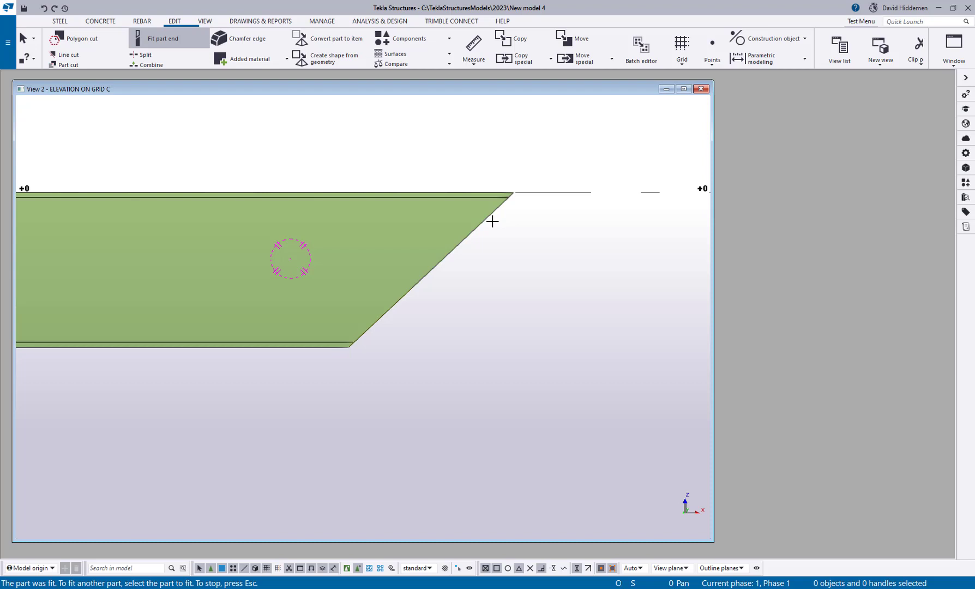
pyautogui.rightClick(440, 153)
pyautogui.click(464, 162)
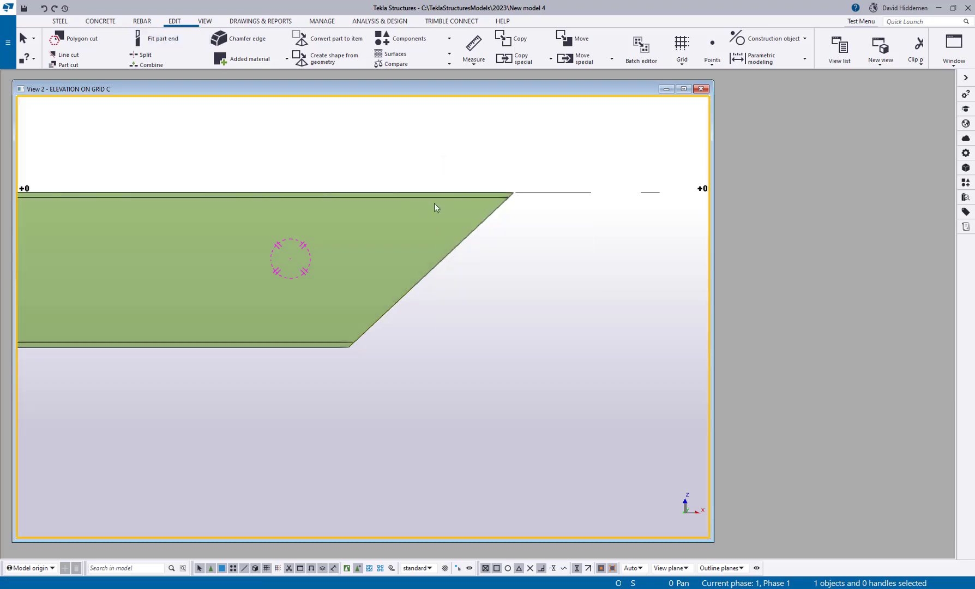
pyautogui.click(412, 200)
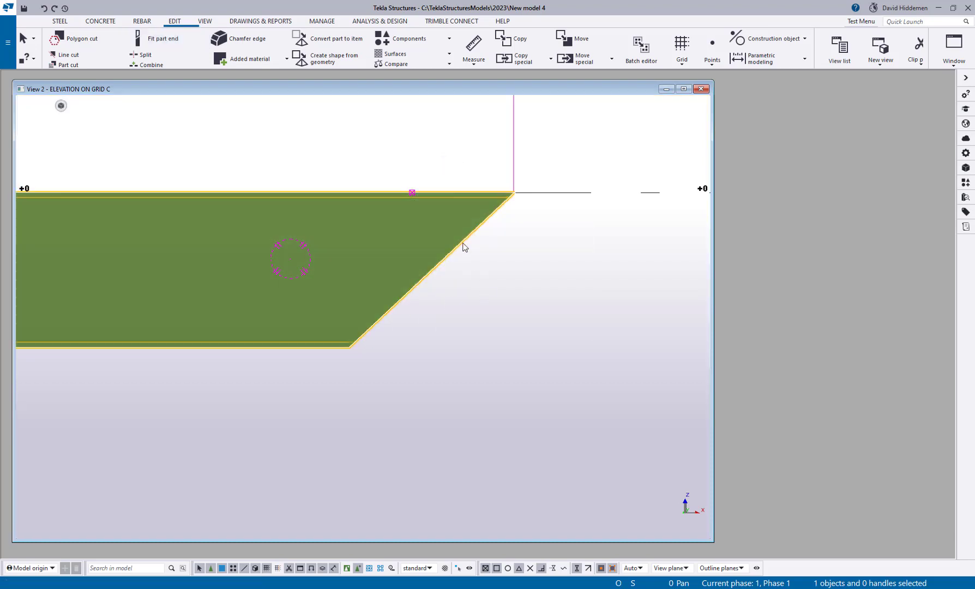
pyautogui.scroll(-3, 507, 208)
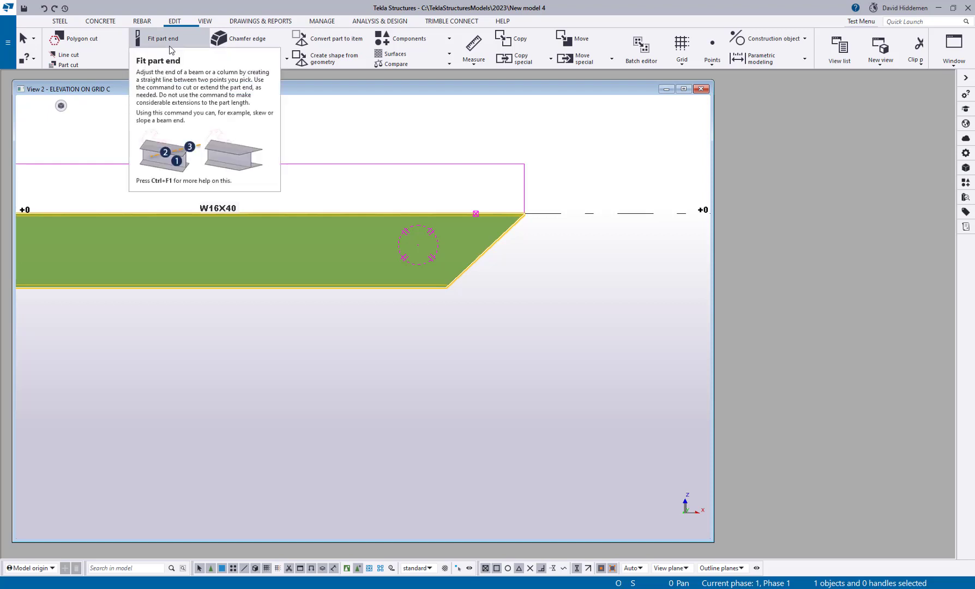
# Line-cut the sloped end from the top edge to the sloped edge, forming a point.
pyautogui.click(99, 52)
pyautogui.scroll(3, 439, 220)
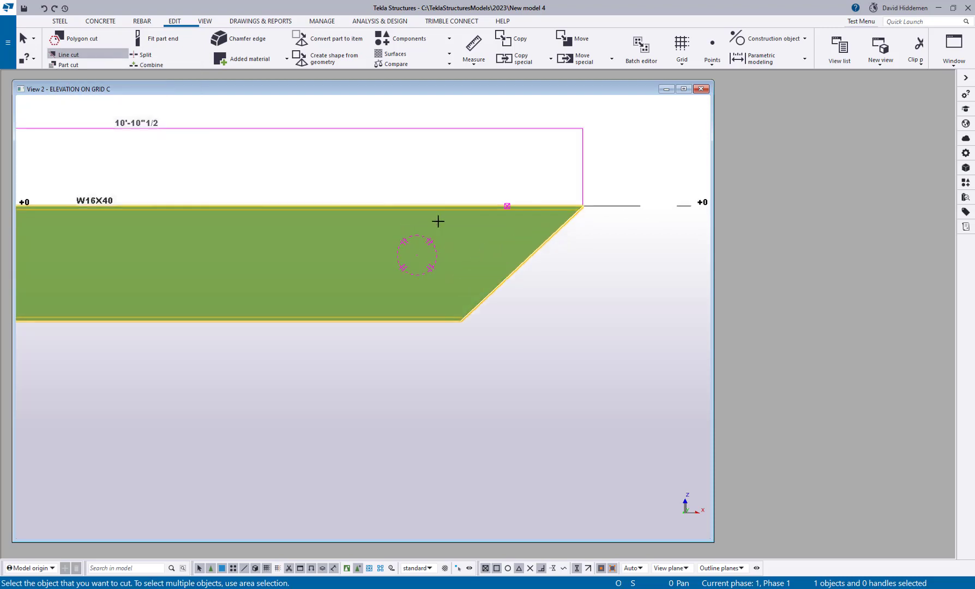
pyautogui.click(458, 203)
pyautogui.click(459, 202)
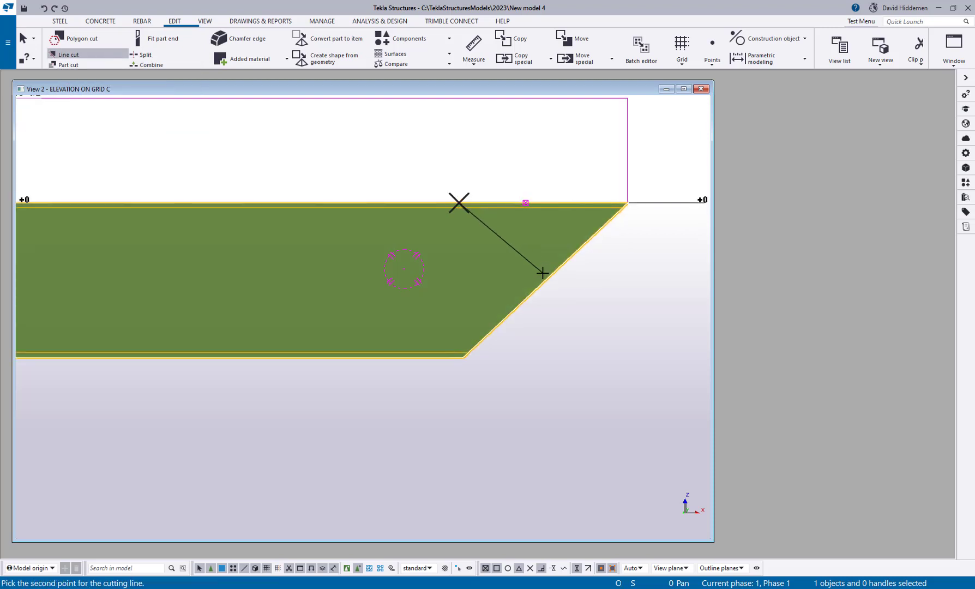
pyautogui.click(545, 280)
pyautogui.click(628, 273)
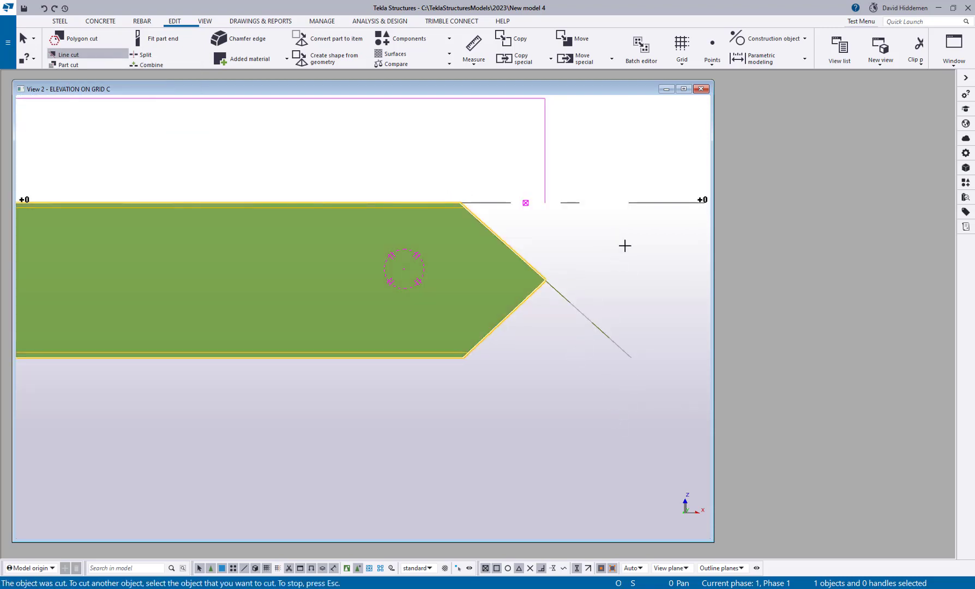
# Check the beam's new 10'-2" length and pan to show the pointed end.
pyautogui.scroll(-1, 635, 346)
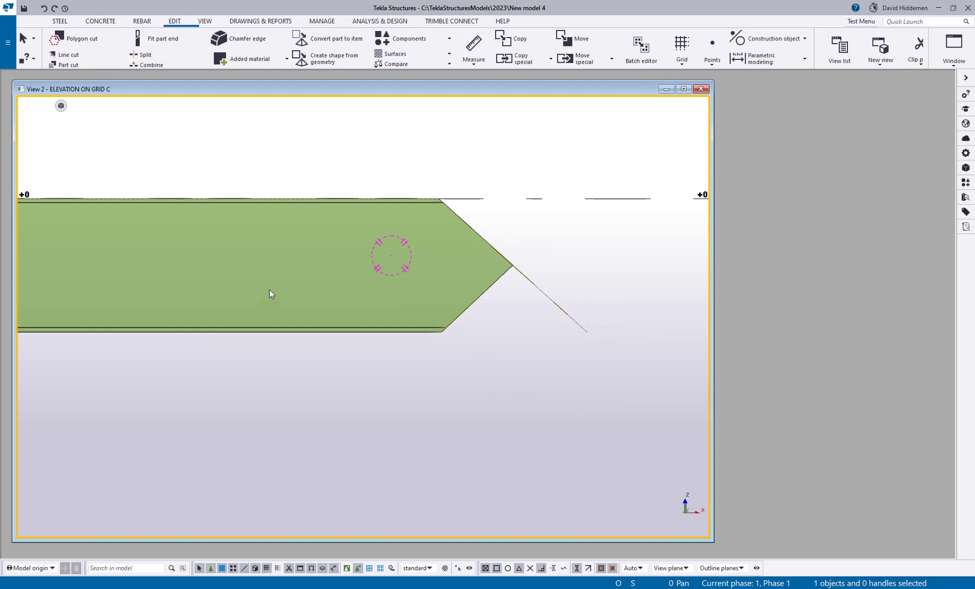
pyautogui.click(417, 332)
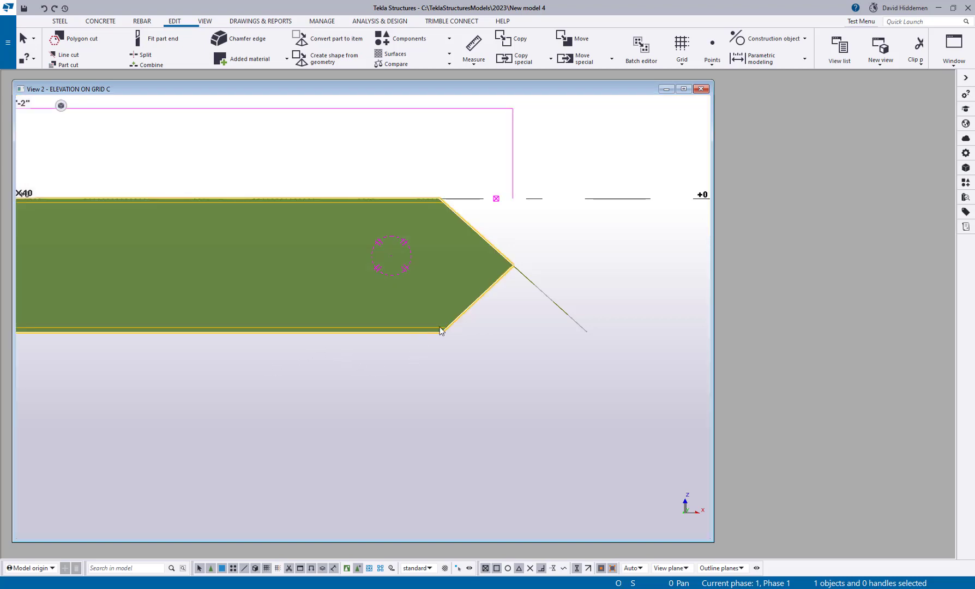
pyautogui.scroll(-1, 452, 289)
pyautogui.moveTo(376, 286); pyautogui.dragTo(483, 288, button='middle')
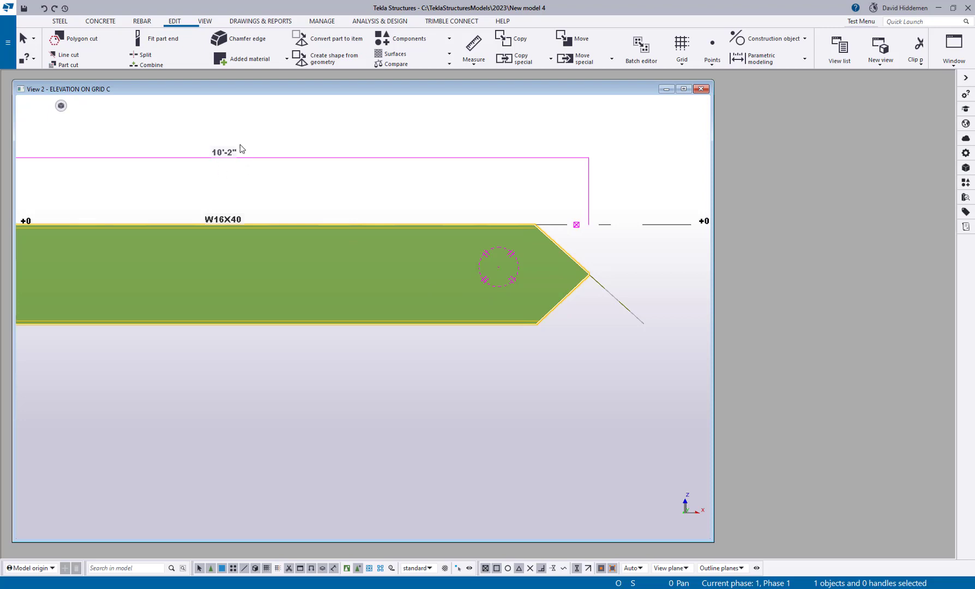
pyautogui.moveTo(585, 358); pyautogui.dragTo(453, 362, button='middle')
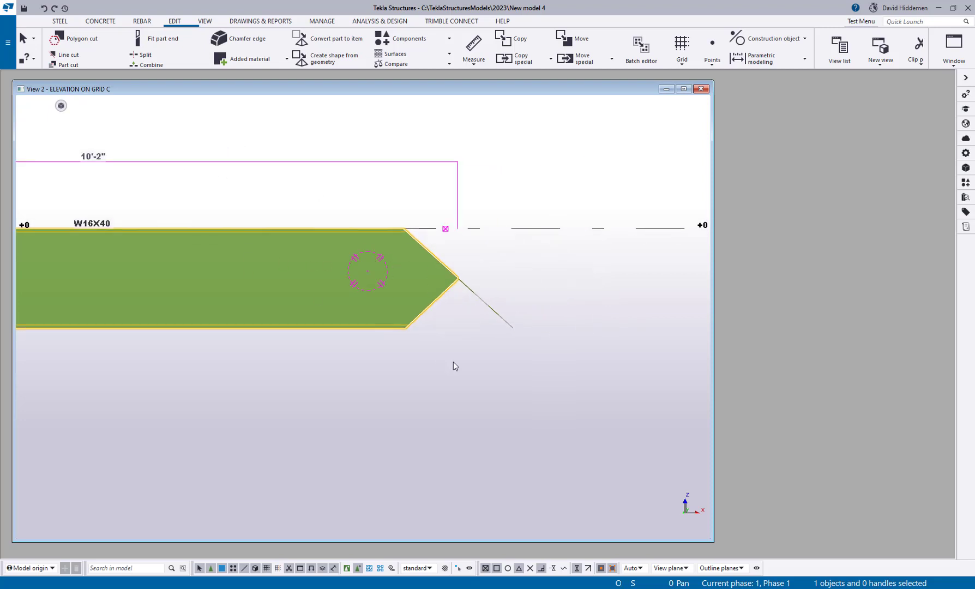
pyautogui.click(453, 362)
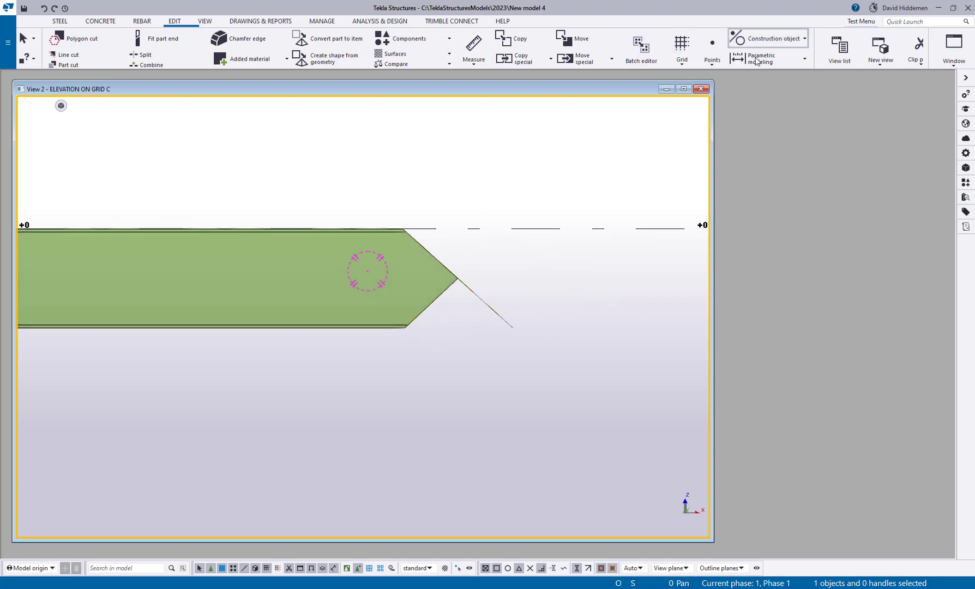
pyautogui.click(766, 38)
pyautogui.click(756, 55)
pyautogui.click(406, 327)
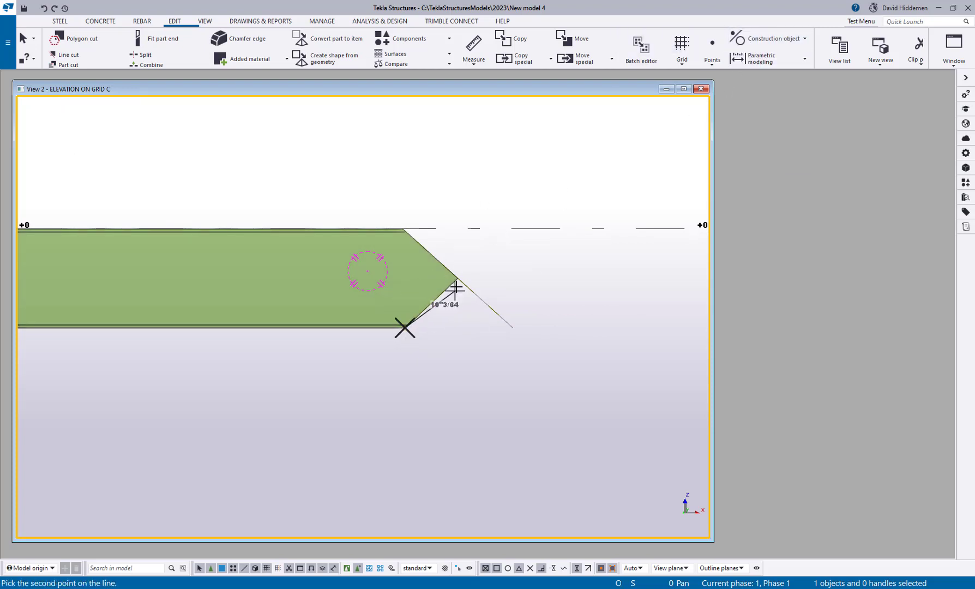
pyautogui.click(454, 281)
pyautogui.rightClick(499, 181)
pyautogui.click(523, 187)
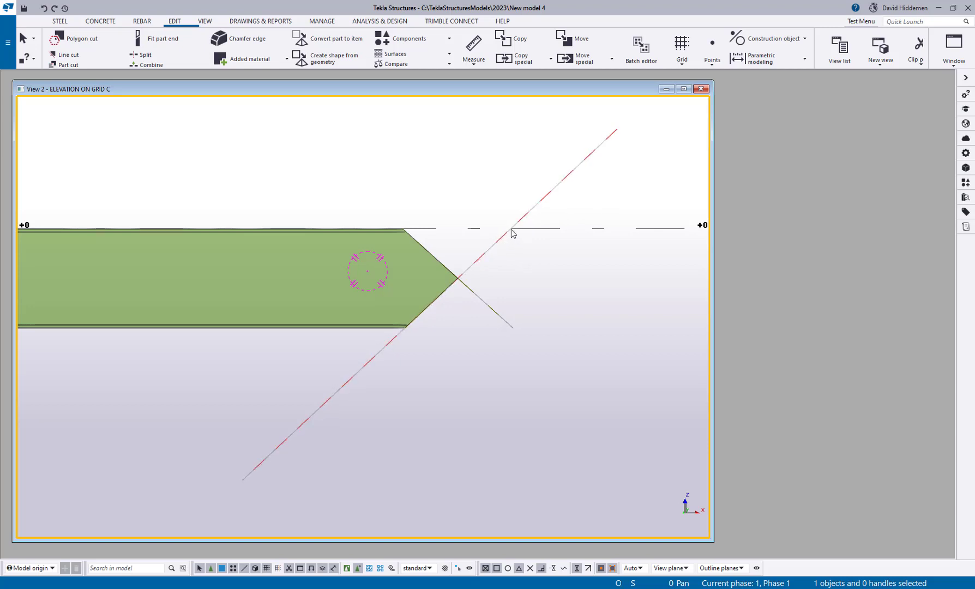
pyautogui.click(563, 175)
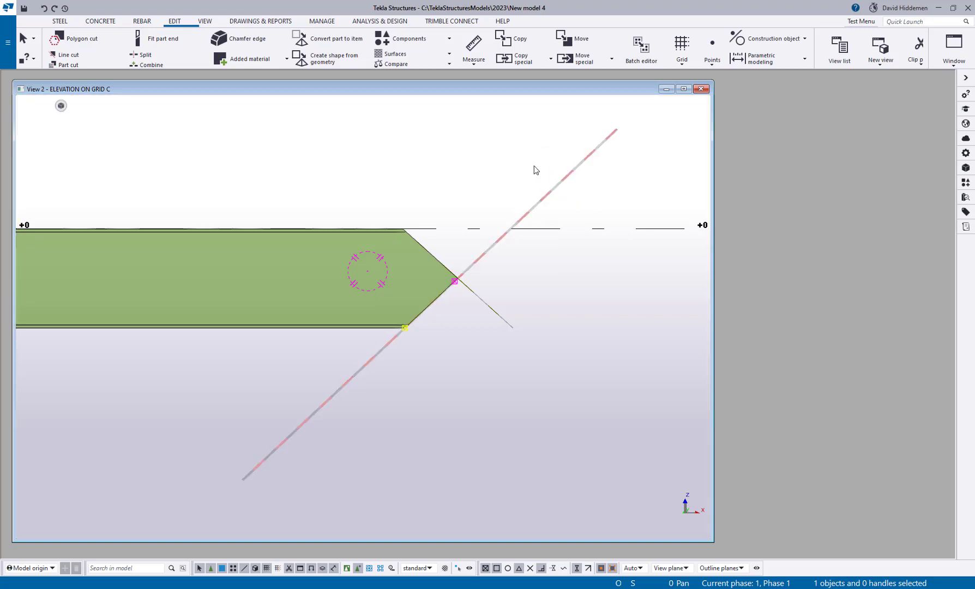
pyautogui.press('Delete')
pyautogui.moveTo(322, 195); pyautogui.dragTo(540, 357)
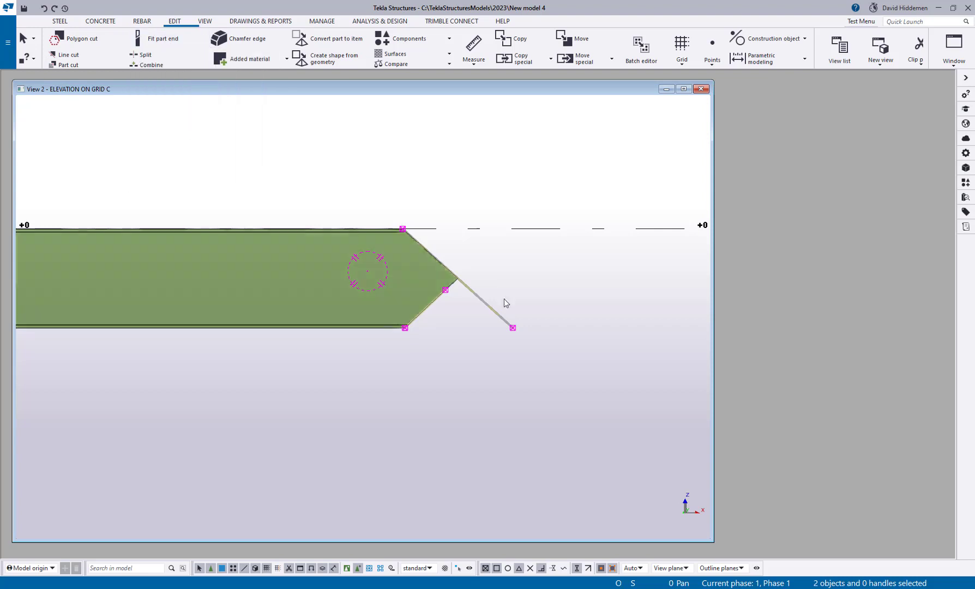
# Rotate around the pointed beam end and select its cuts to identify the polygon and angled cuts.
pyautogui.moveTo(312, 194); pyautogui.dragTo(493, 305)
pyautogui.press('v')
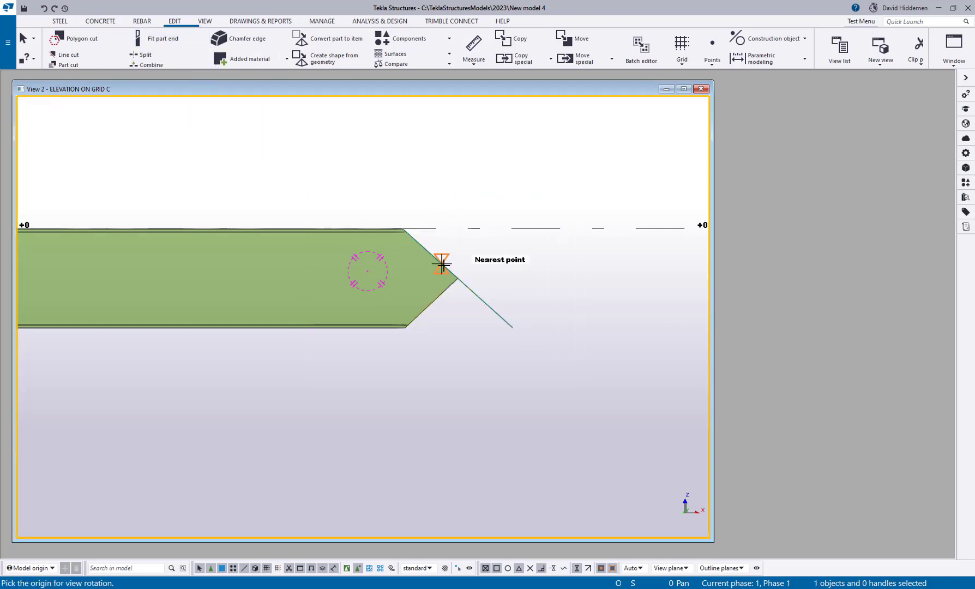
pyautogui.click(456, 278)
pyautogui.keyDown('ctrl'); pyautogui.moveTo(456, 278); pyautogui.dragTo(350, 299, button='middle'); pyautogui.keyUp('ctrl')
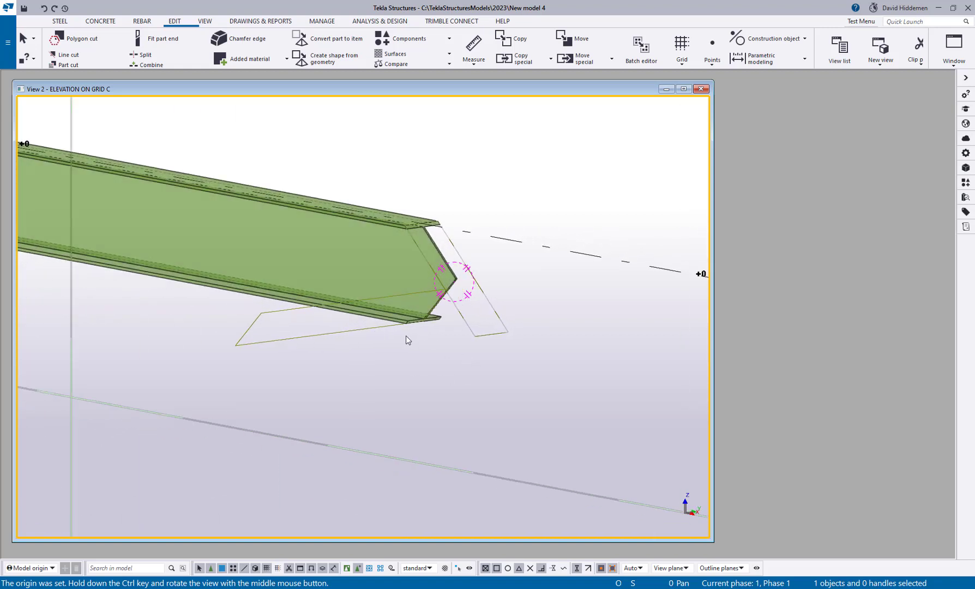
pyautogui.click(481, 335)
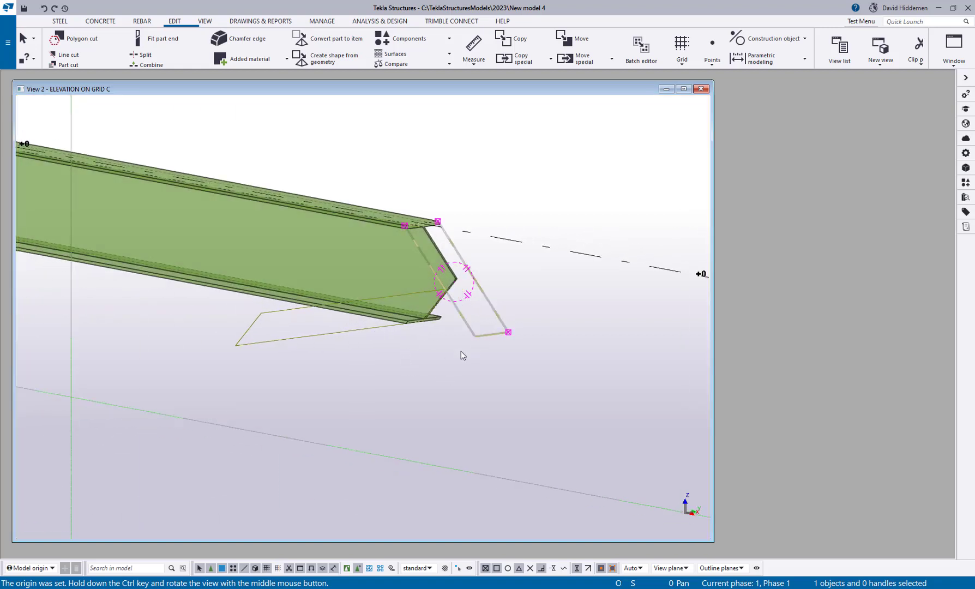
pyautogui.click(349, 331)
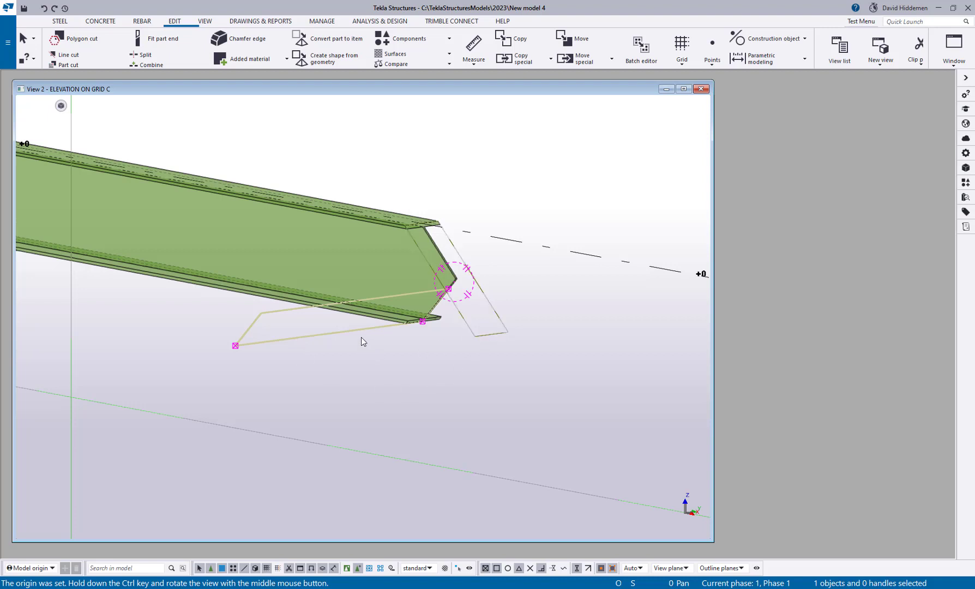
pyautogui.click(505, 334)
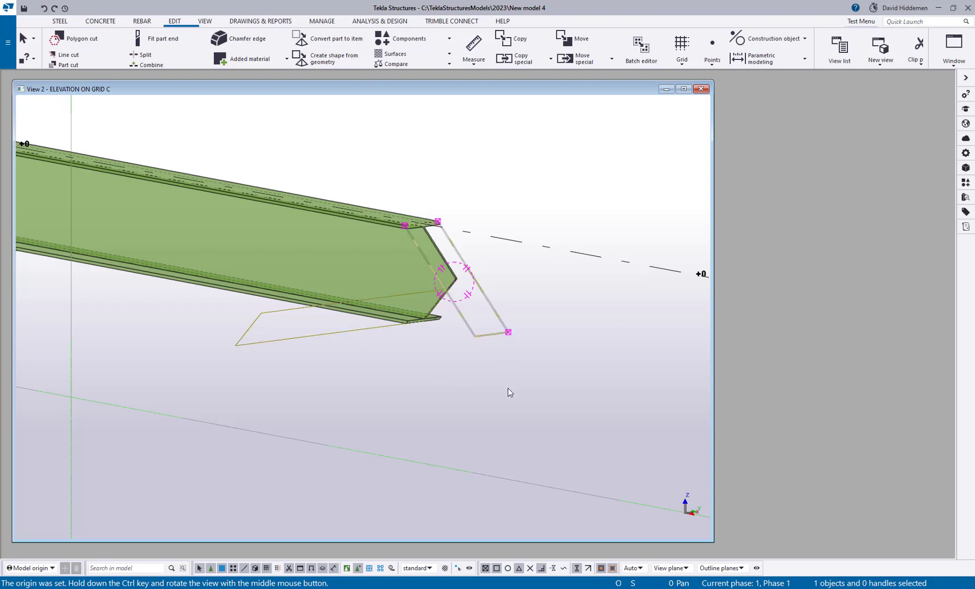
pyautogui.click(431, 383)
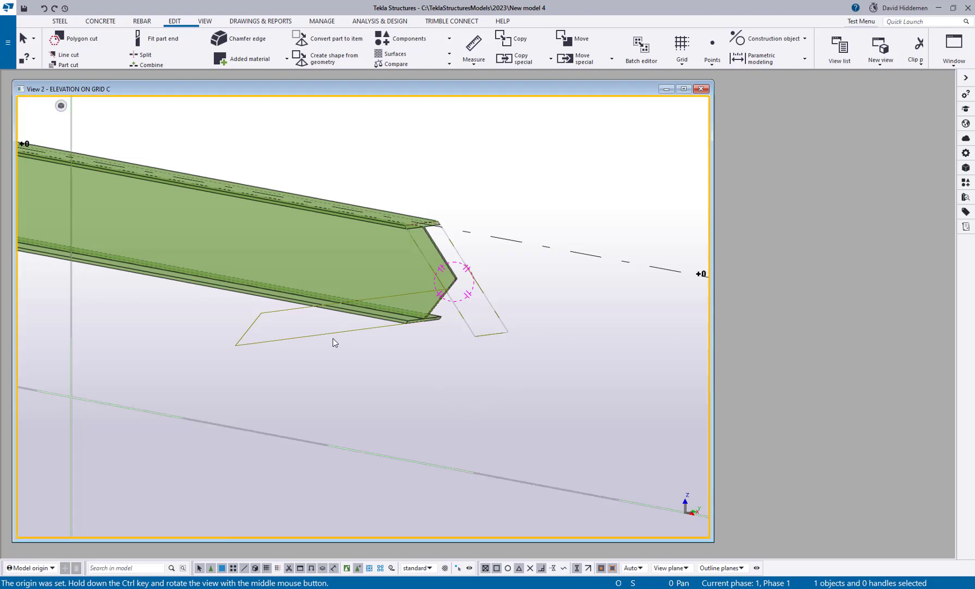
# Delete the yellow polygon cut and the remaining angled cut from the beam end.
pyautogui.click(329, 338)
pyautogui.press('Delete')
pyautogui.click(474, 335)
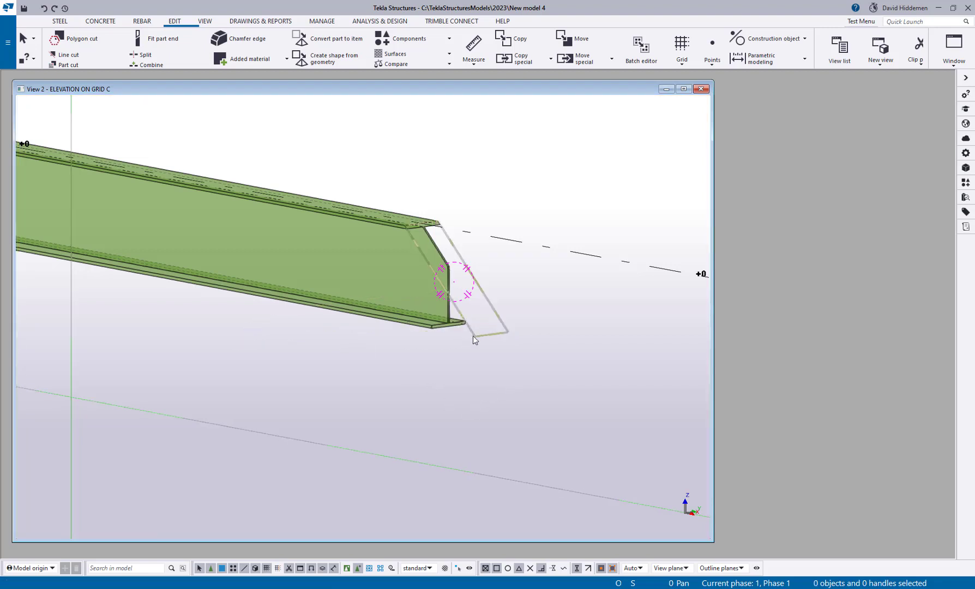
pyautogui.press('Delete')
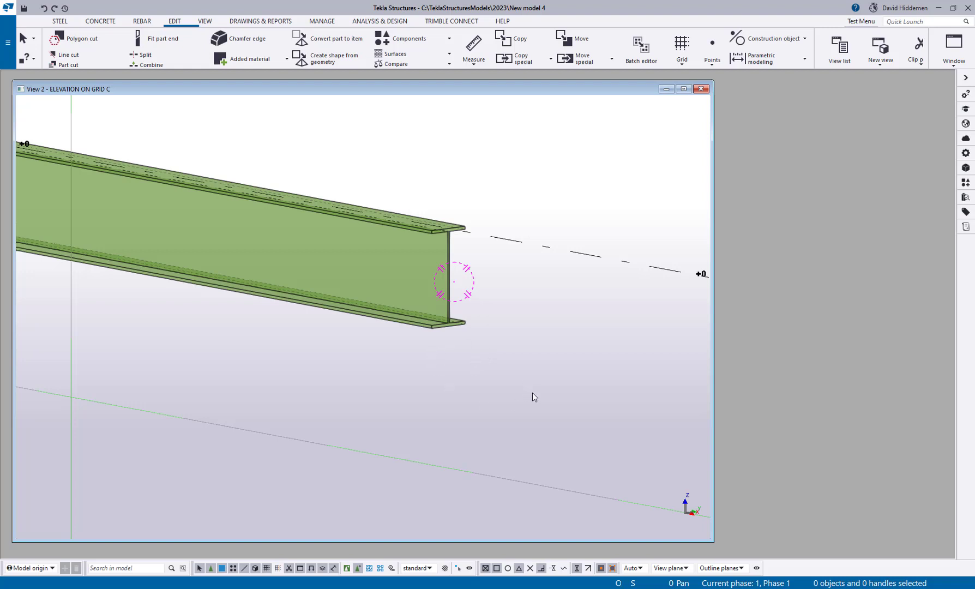
# Return to the flat 2D elevation, zoom in and select the beam, now 10'-0" long.
pyautogui.hotkey('ctrl', 'p')
pyautogui.scroll(8, 347, 377)
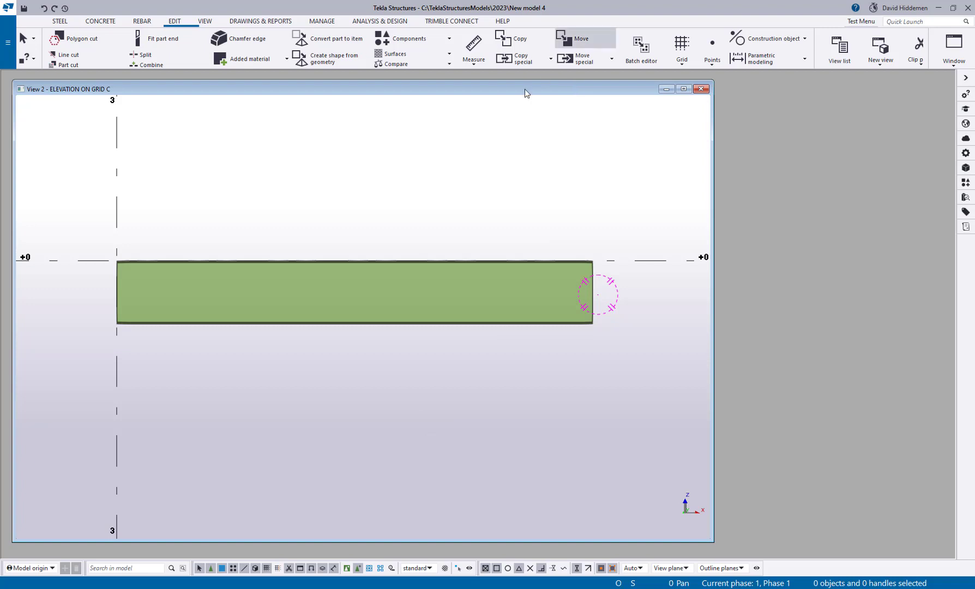
pyautogui.click(551, 331)
# Fit the beam's end to a vertical line near its current end.
pyautogui.moveTo(574, 398); pyautogui.dragTo(379, 348, button='middle')
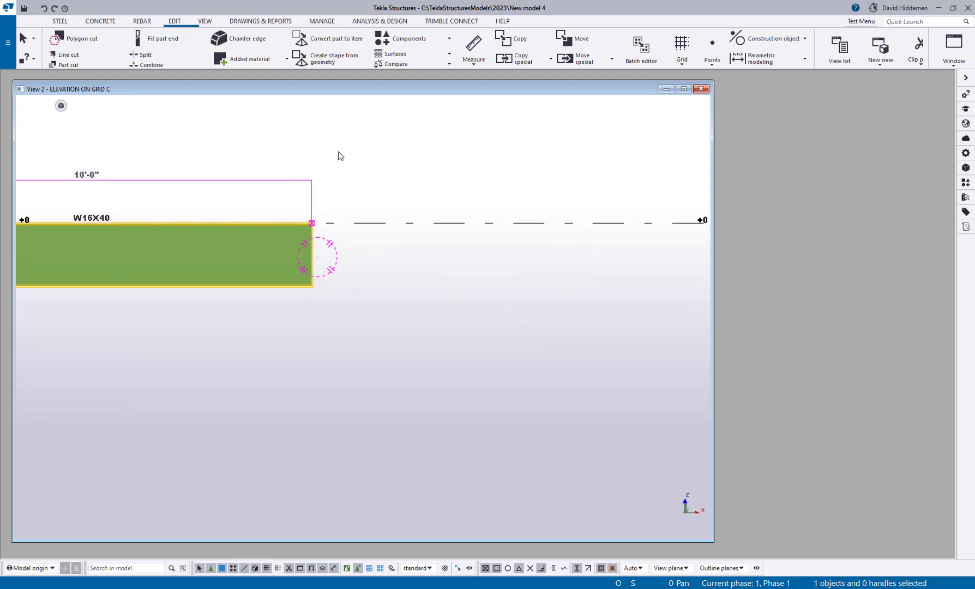
pyautogui.click(158, 38)
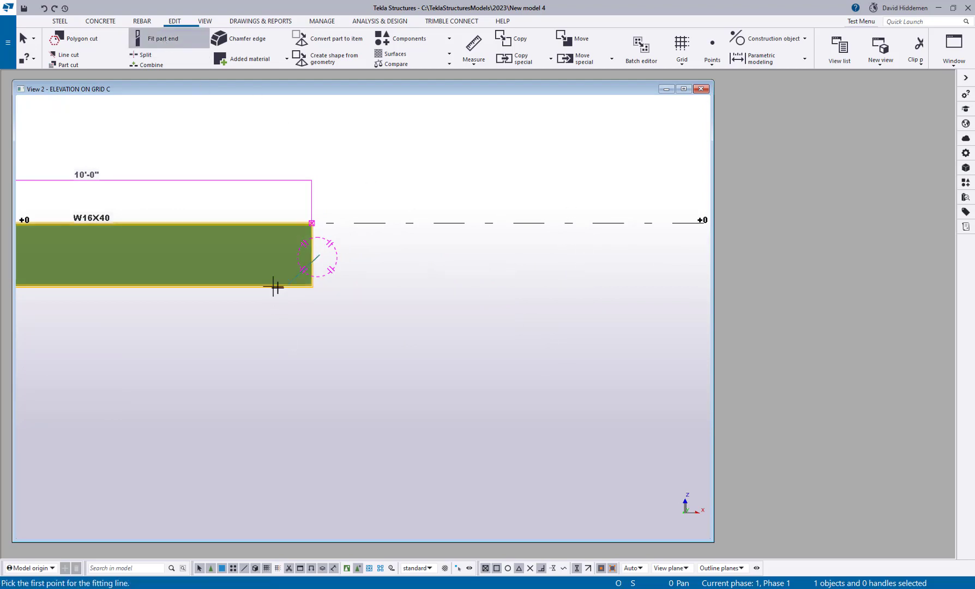
pyautogui.click(569, 223)
pyautogui.click(569, 305)
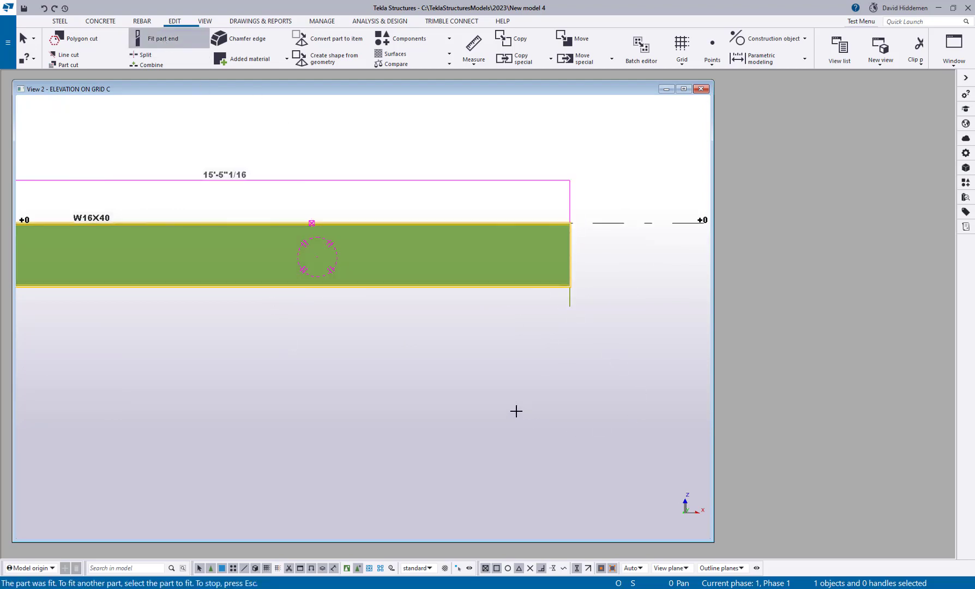
pyautogui.scroll(-2, 444, 400)
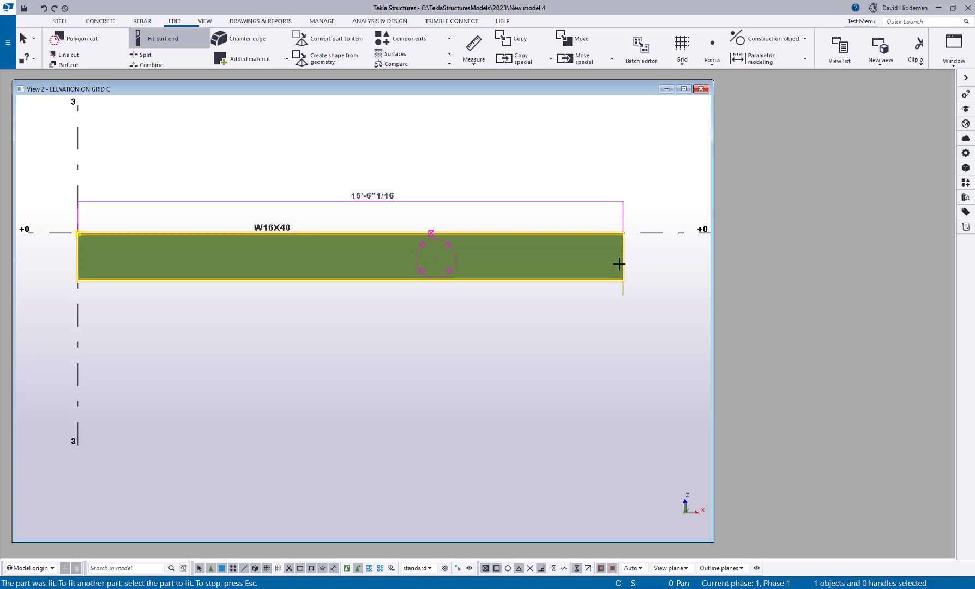
pyautogui.rightClick(591, 176)
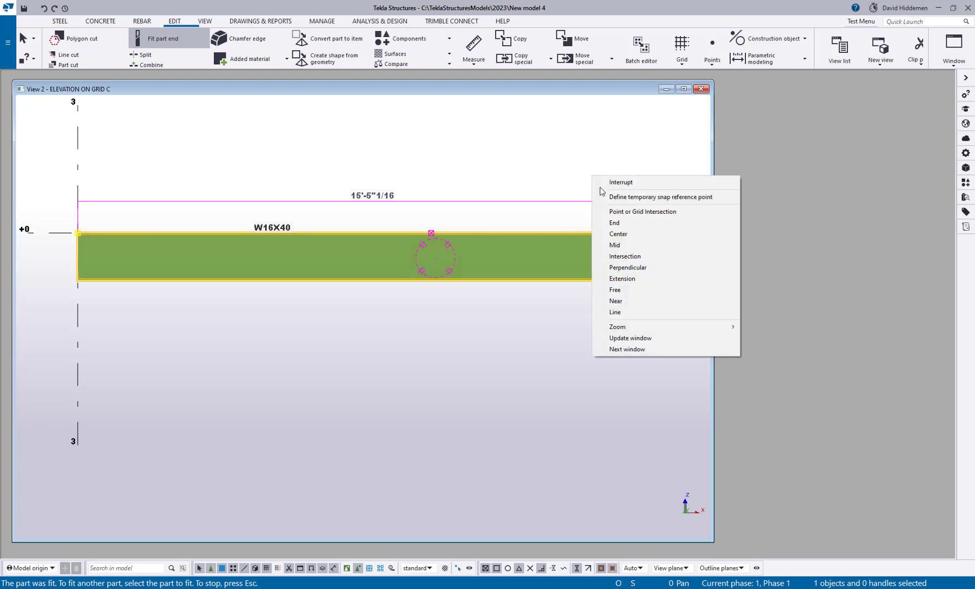
pyautogui.click(599, 184)
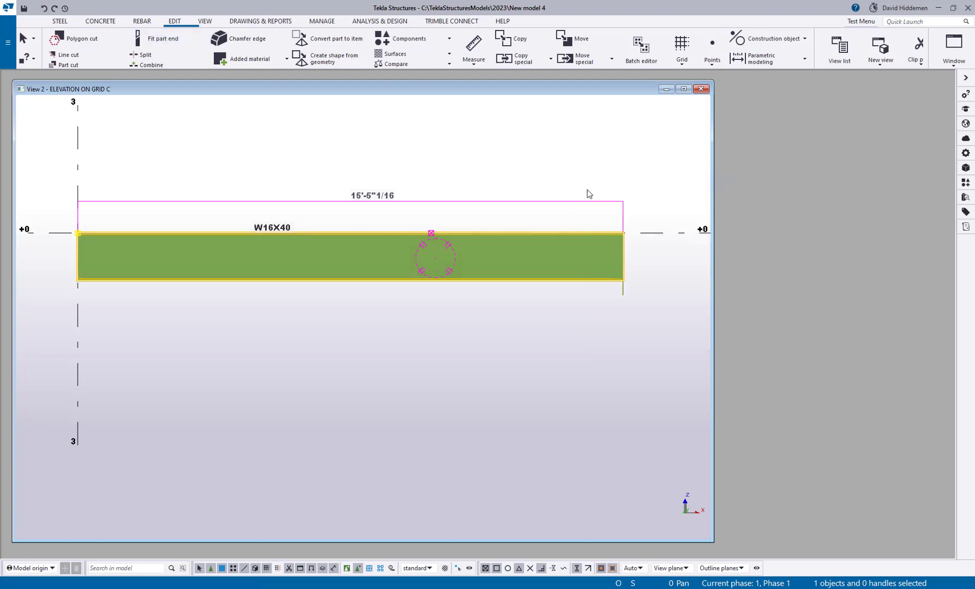
# Move the beam's end handle out to grid line 4.
pyautogui.click(431, 233)
pyautogui.rightClick(455, 208)
pyautogui.click(479, 274)
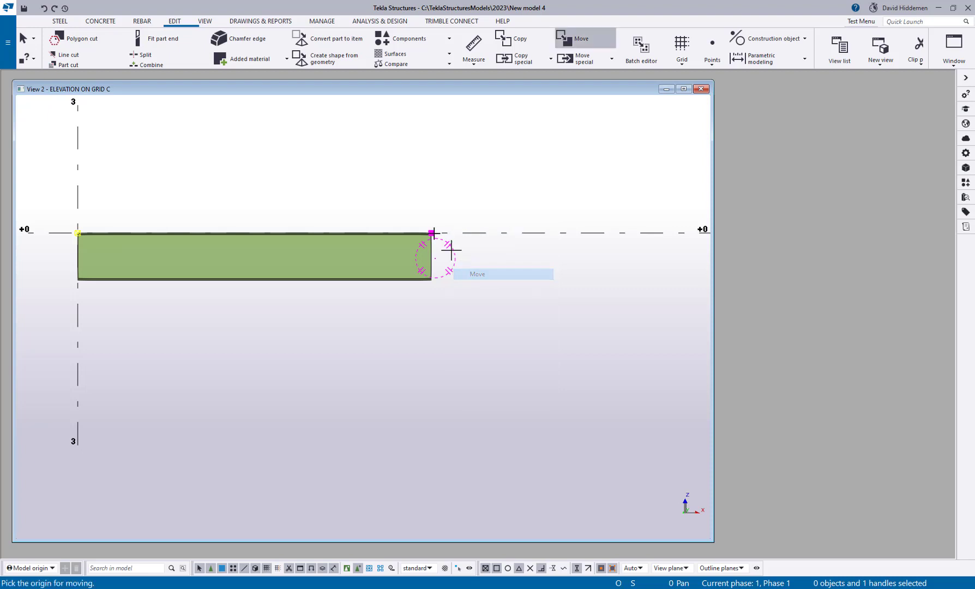
pyautogui.click(431, 233)
pyautogui.scroll(-2, 380, 219)
pyautogui.click(481, 219)
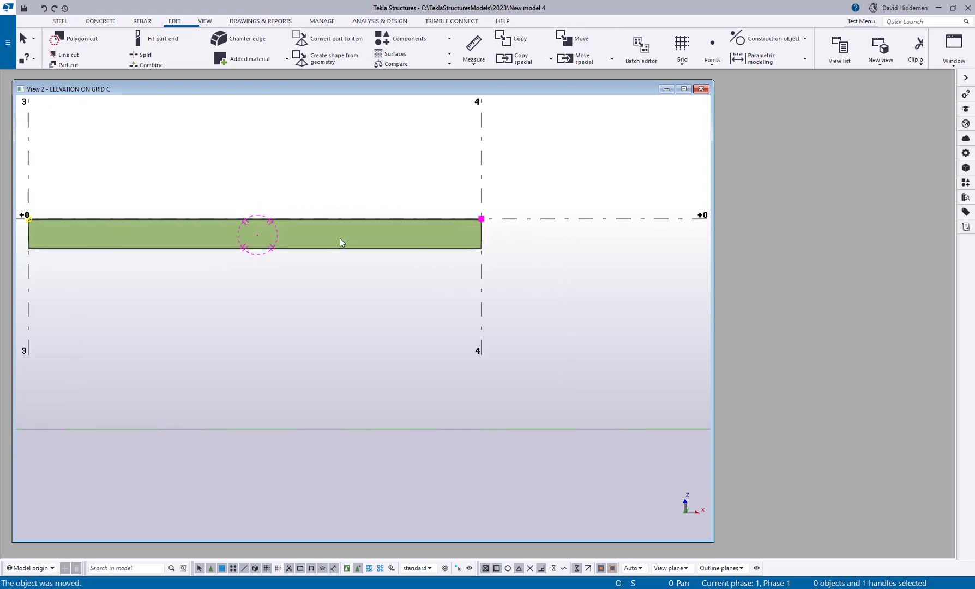
# Fit the beam's end again along a vertical line at the dashed circle between grids 3 and 4.
pyautogui.moveTo(339, 238); pyautogui.dragTo(446, 254, button='middle')
pyautogui.click(163, 39)
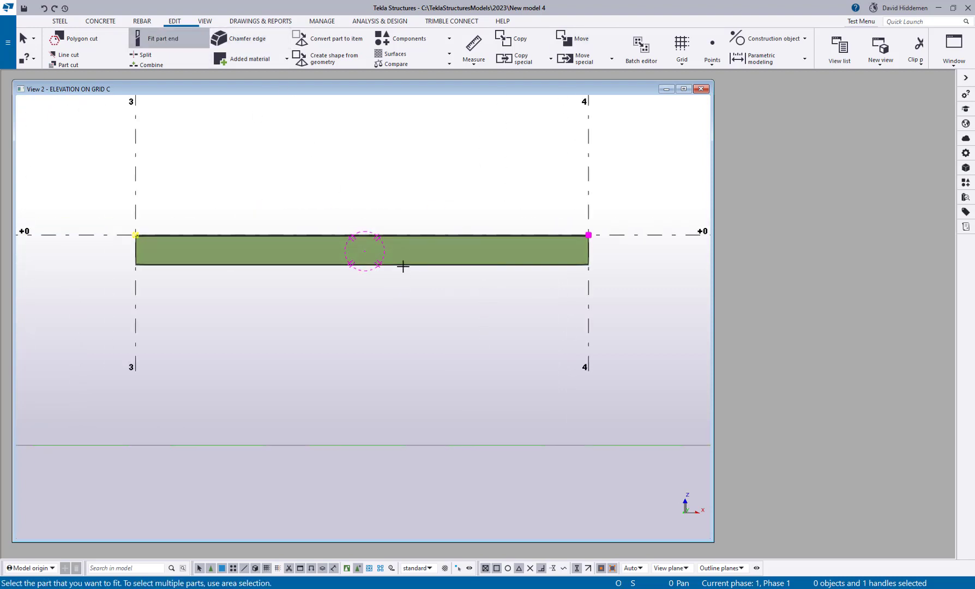
pyautogui.click(402, 266)
pyautogui.click(386, 235)
pyautogui.click(386, 277)
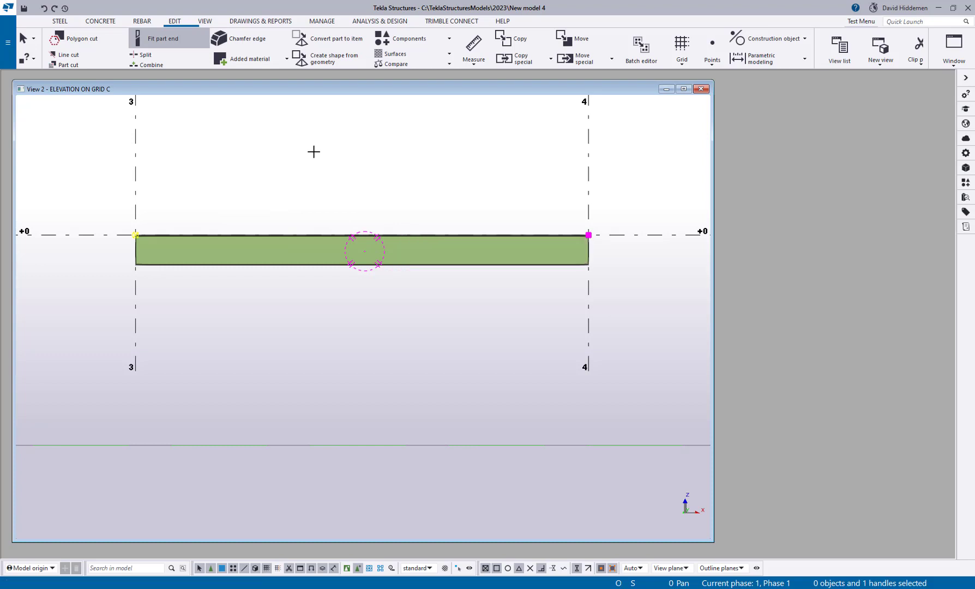
pyautogui.rightClick(361, 193)
pyautogui.click(371, 195)
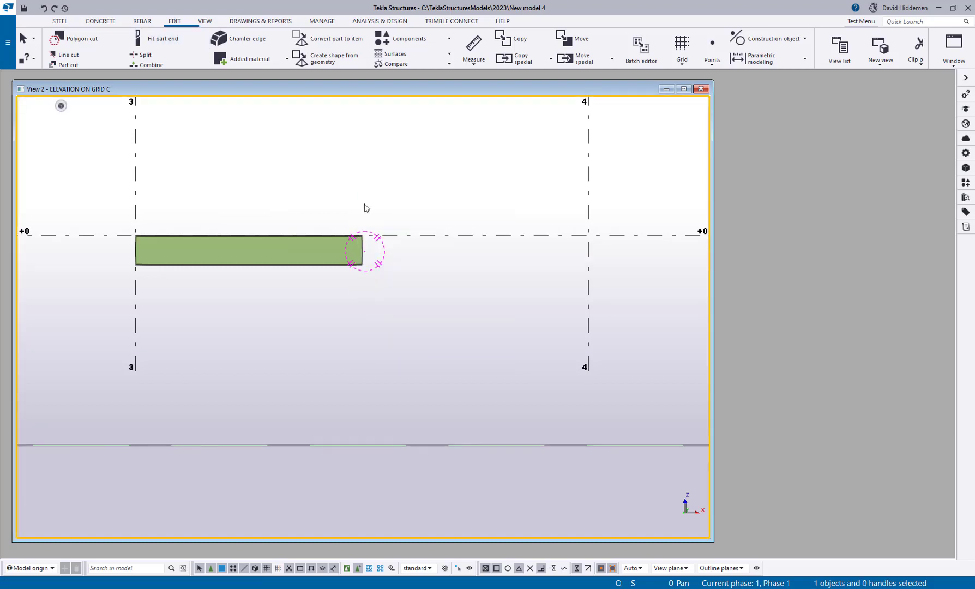
pyautogui.scroll(4, 316, 288)
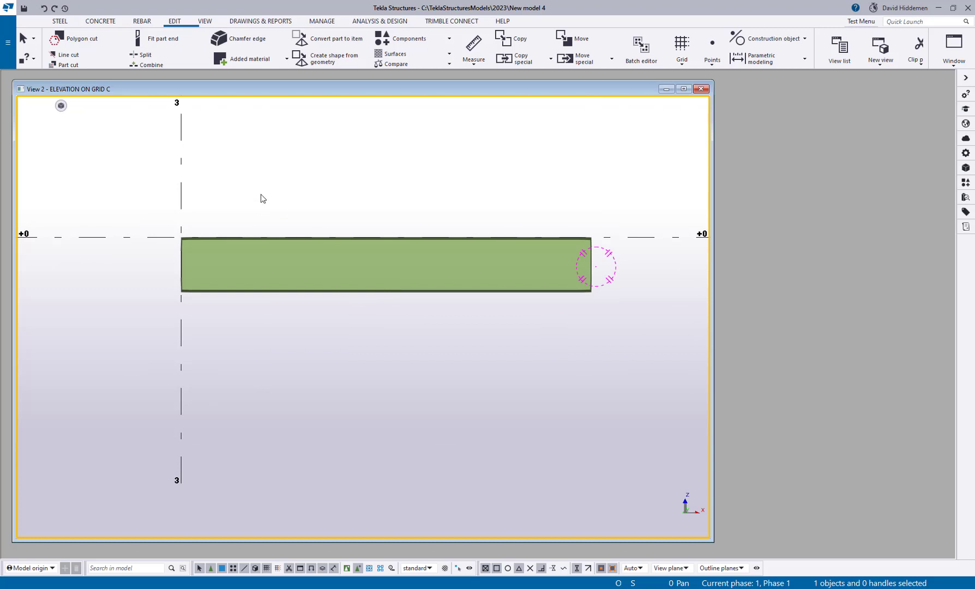
# Polygon-cut a 10" by 3" rectangular notch from the beam end's top-right corner.
pyautogui.click(84, 42)
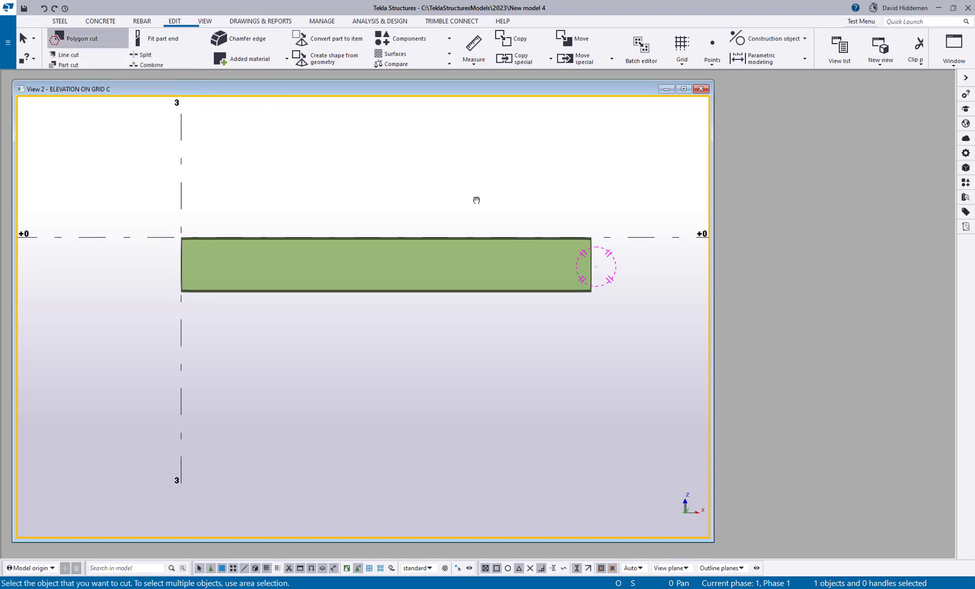
pyautogui.moveTo(608, 285); pyautogui.dragTo(504, 267, button='middle')
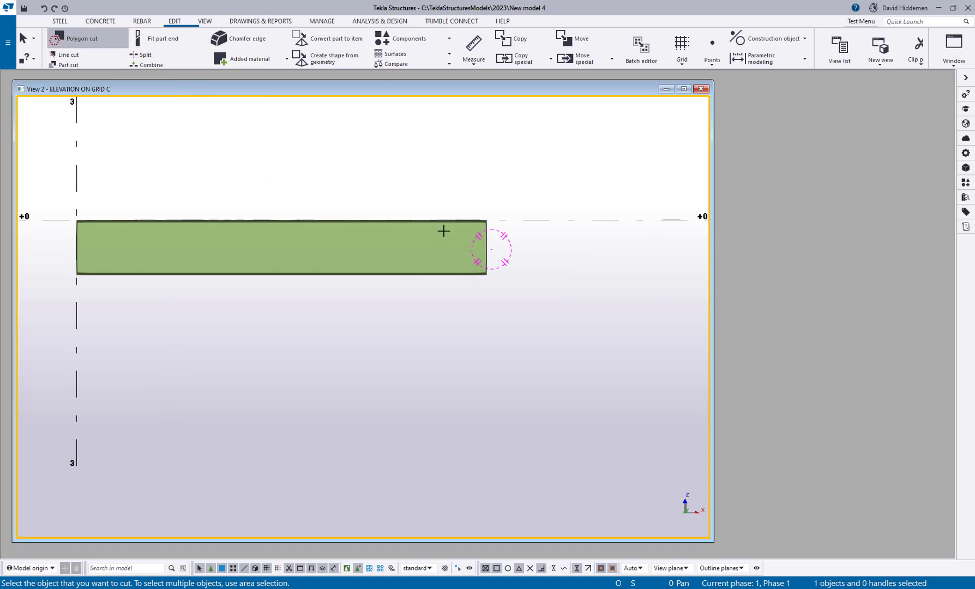
pyautogui.scroll(3, 487, 259)
pyautogui.scroll(2, 479, 286)
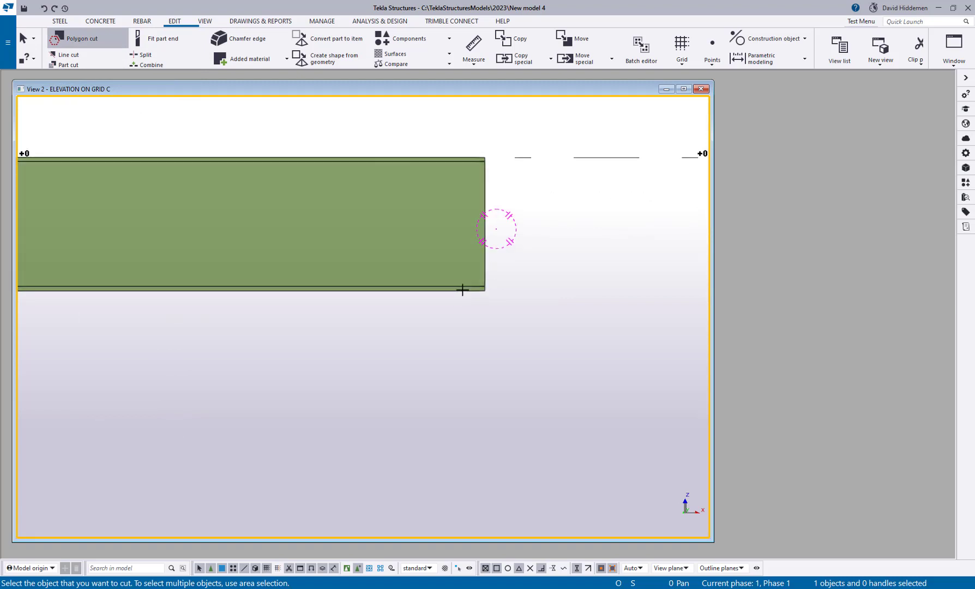
pyautogui.moveTo(462, 290); pyautogui.dragTo(449, 218, button='middle')
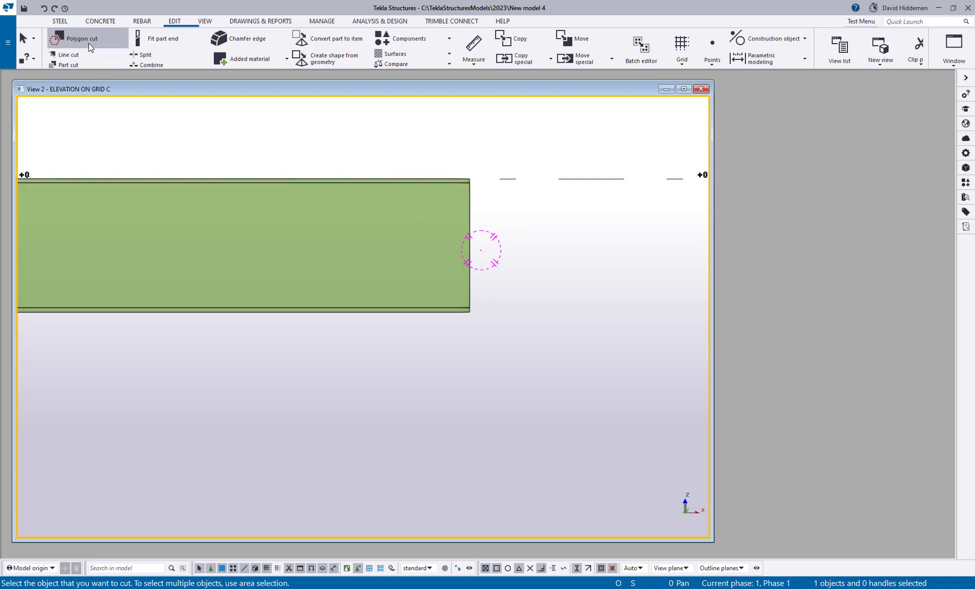
pyautogui.click(435, 309)
pyautogui.scroll(2, 511, 197)
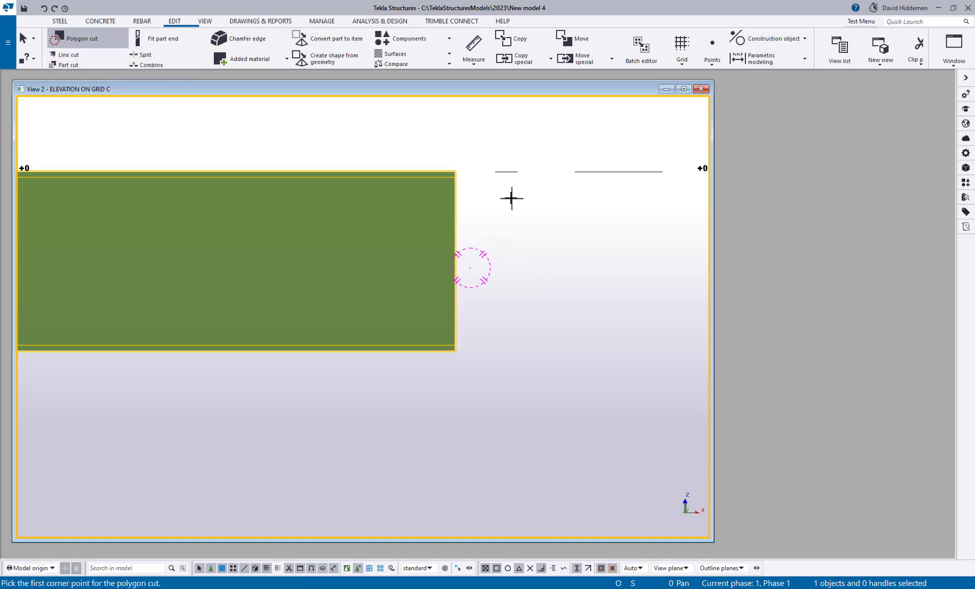
pyautogui.scroll(1, 511, 198)
pyautogui.click(446, 167)
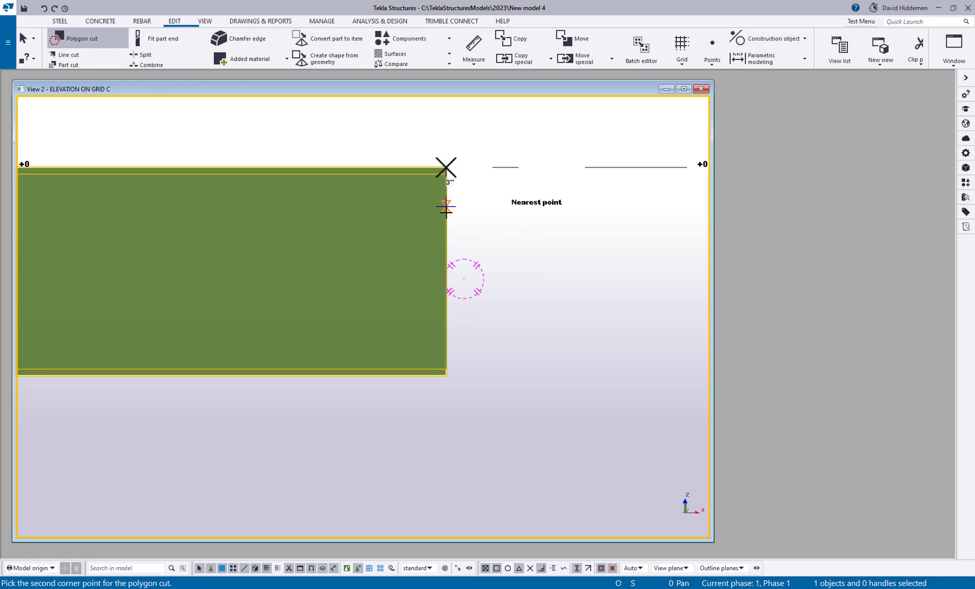
pyautogui.click(446, 207)
pyautogui.click(315, 207)
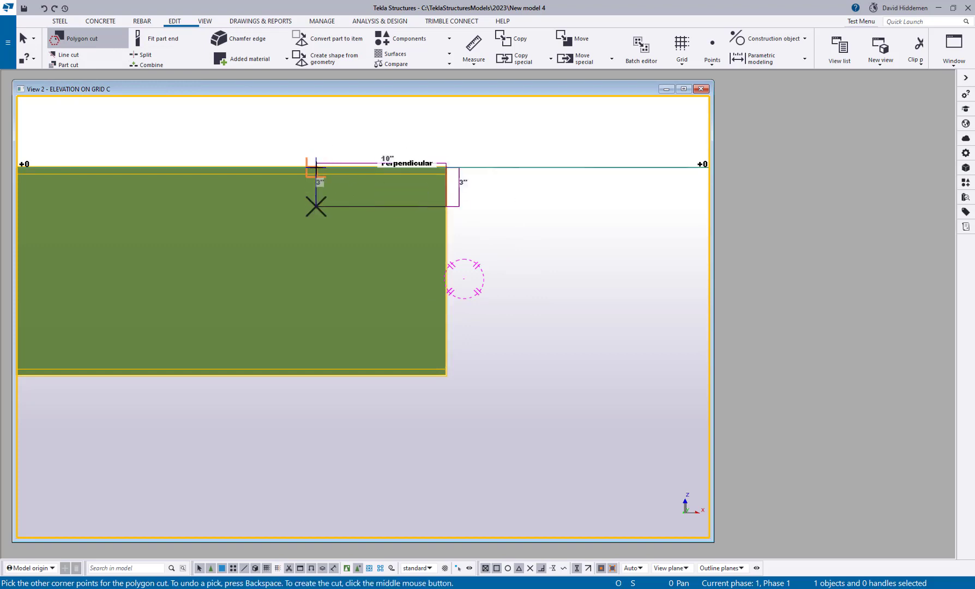
pyautogui.click(316, 167)
pyautogui.middleClick(419, 141)
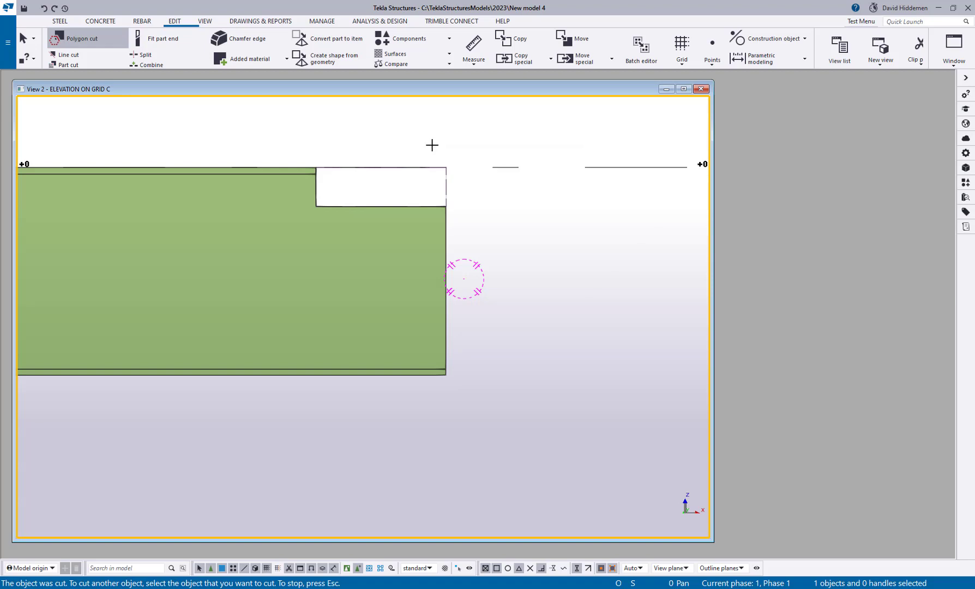
pyautogui.press('Escape')
# Select the new notch cut and tilt the view to inspect it in 3D.
pyautogui.click(428, 177)
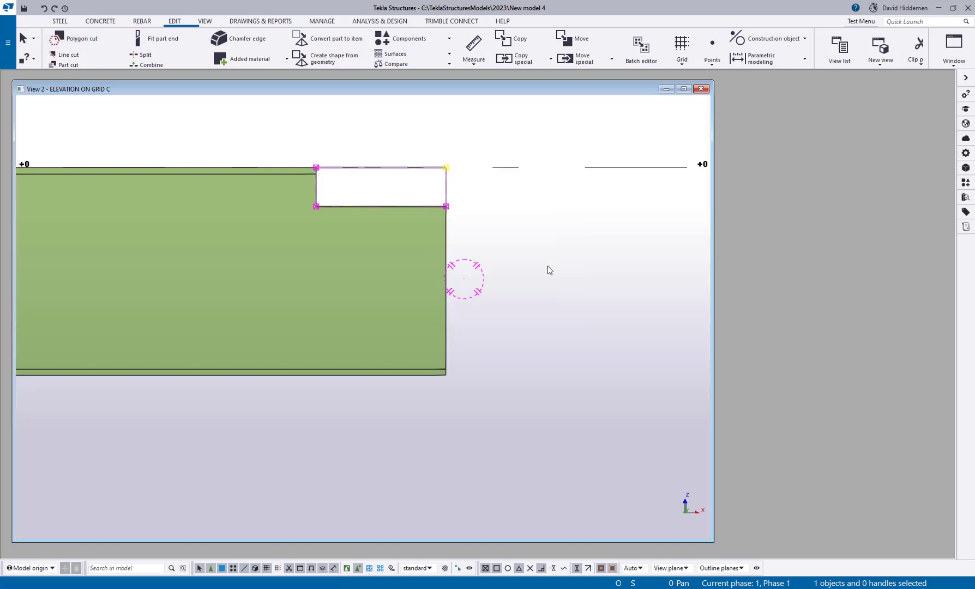
pyautogui.press('v')
pyautogui.keyDown('ctrl'); pyautogui.moveTo(442, 203); pyautogui.dragTo(538, 265, button='middle'); pyautogui.keyUp('ctrl')
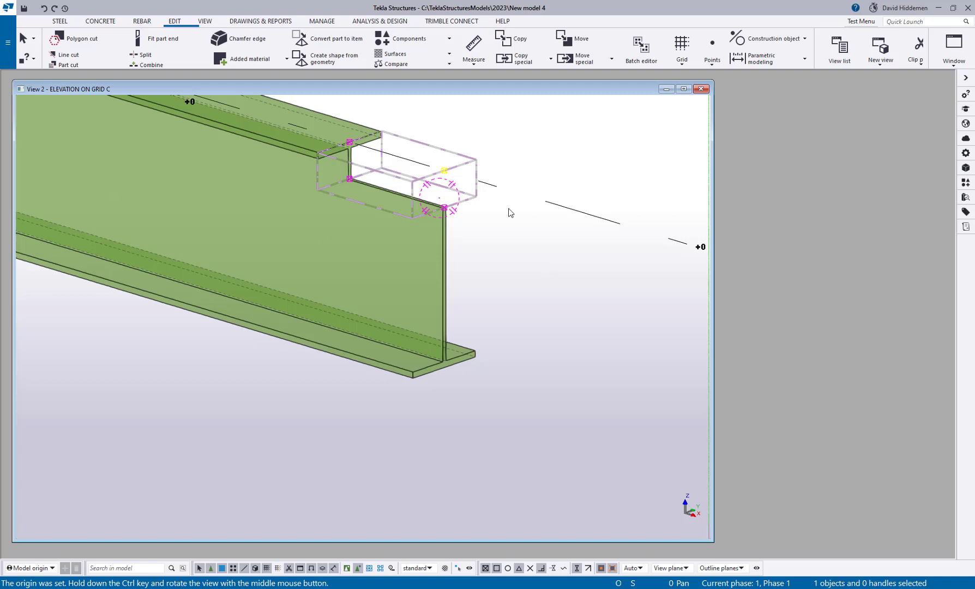
# Open the notch cut's properties (CUTPART, profile BL7"3/16) and select the profile's thickness text.
pyautogui.click(965, 153)
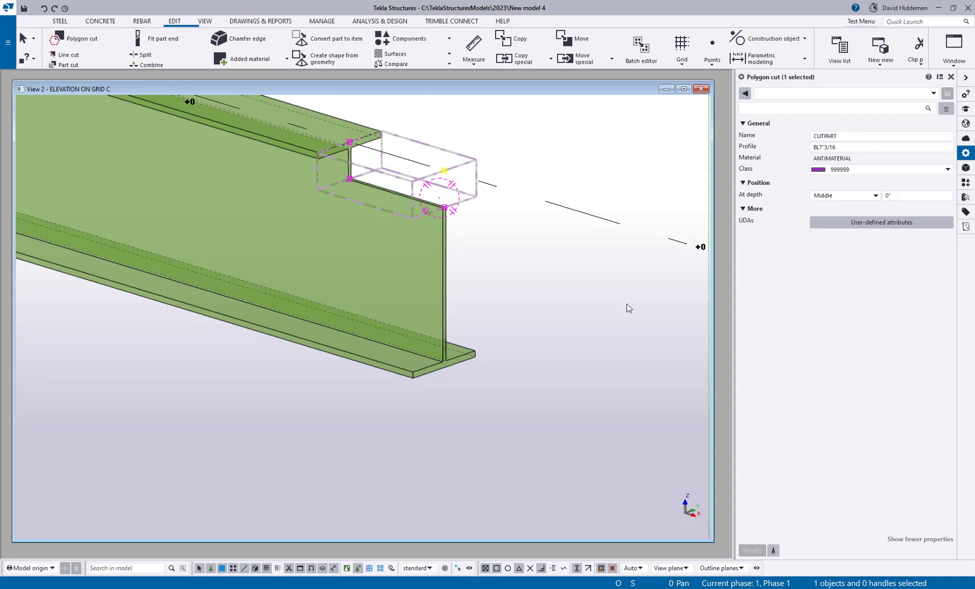
pyautogui.click(843, 146)
pyautogui.moveTo(836, 146); pyautogui.dragTo(820, 156)
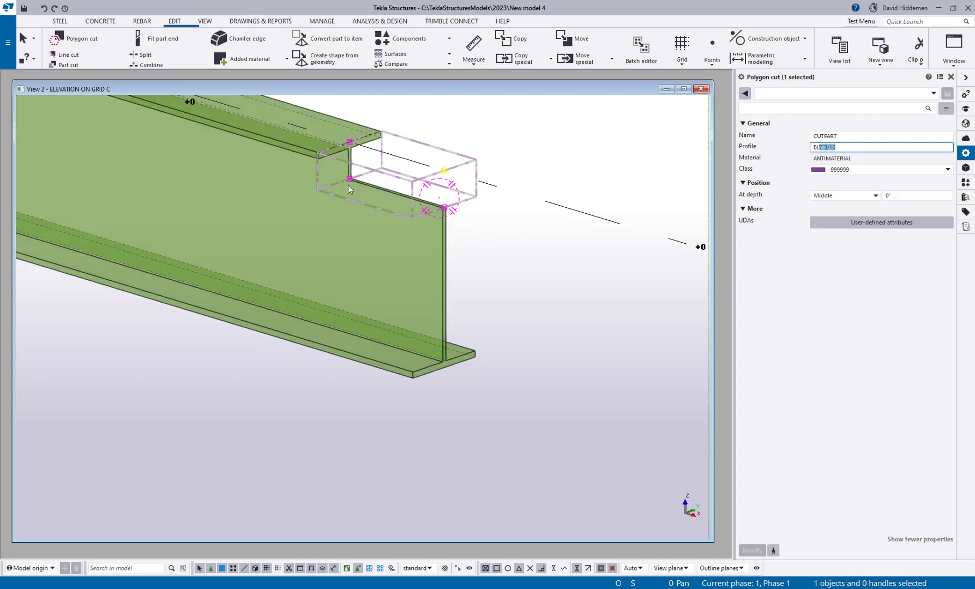
pyautogui.keyDown('ctrl'); pyautogui.moveTo(348, 185); pyautogui.dragTo(311, 184, button='middle'); pyautogui.keyUp('ctrl')
pyautogui.moveTo(312, 181); pyautogui.dragTo(477, 257)
# Move the selected polygon cut corners down 1 inch.
pyautogui.rightClick(505, 251)
pyautogui.click(569, 289)
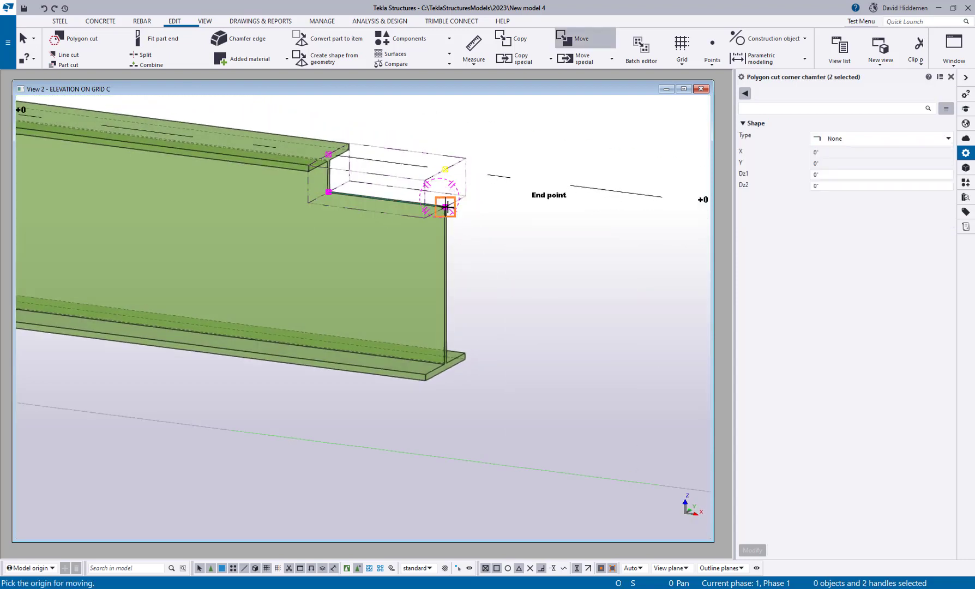
pyautogui.click(445, 207)
pyautogui.write('1')
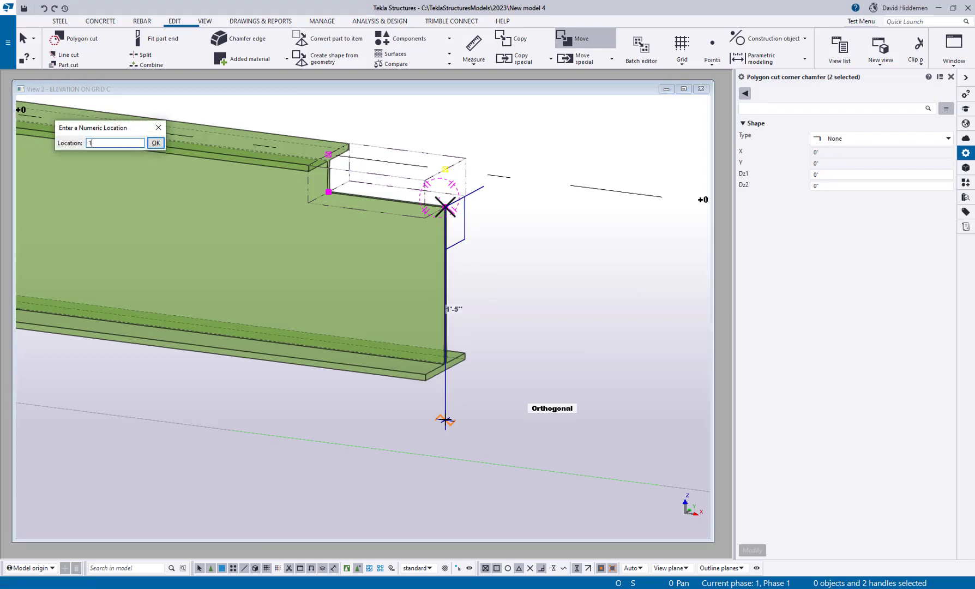
pyautogui.press('Return')
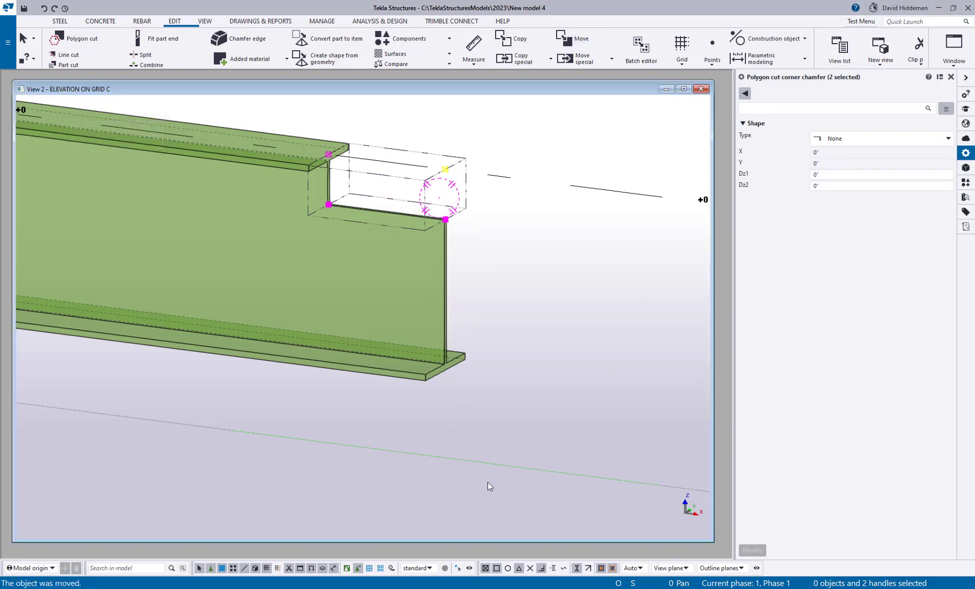
# Stretch the cut box down and left over the beam end, then open the Views dialog.
pyautogui.click(457, 567)
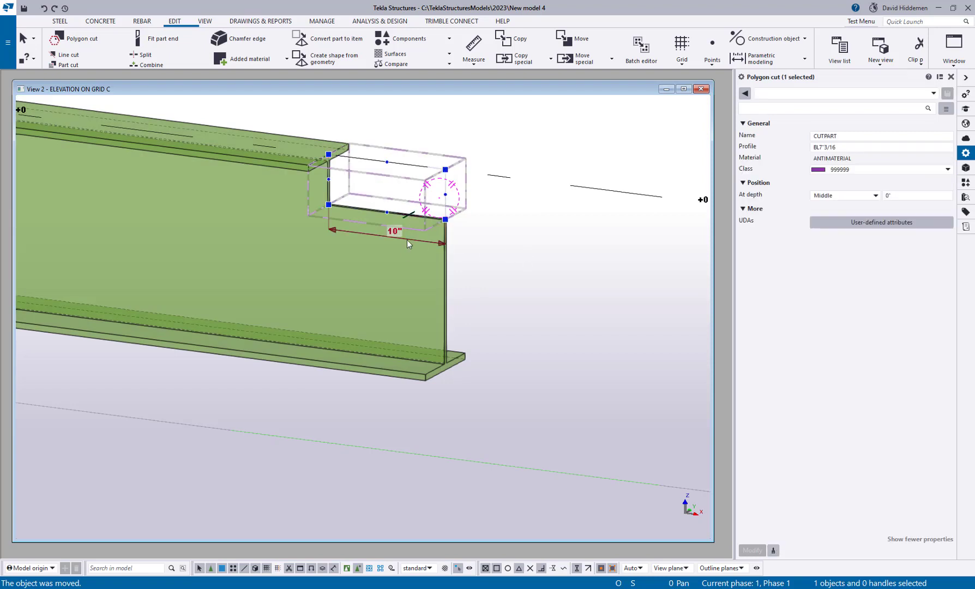
pyautogui.moveTo(407, 215); pyautogui.dragTo(406, 253)
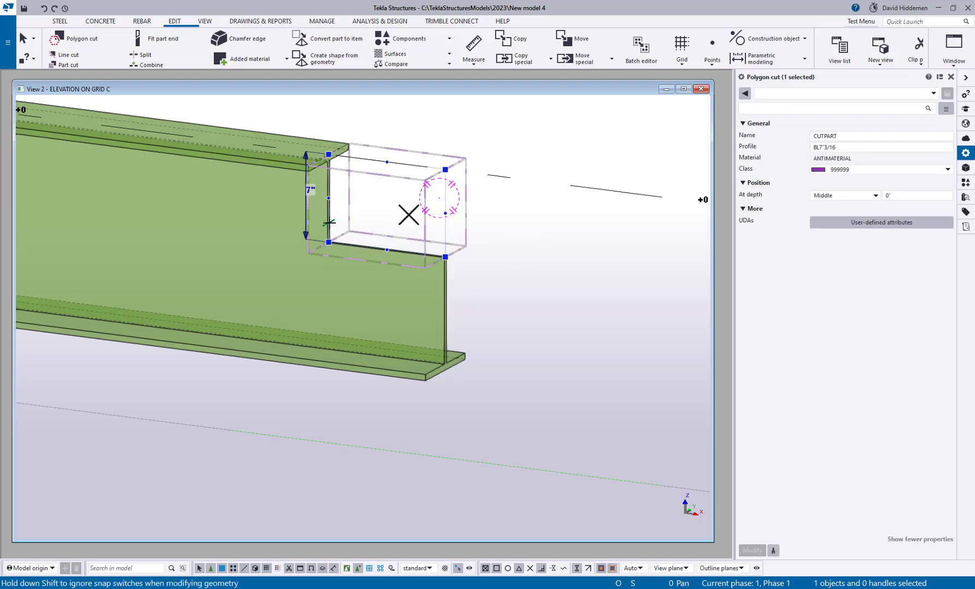
pyautogui.moveTo(327, 223); pyautogui.dragTo(271, 219)
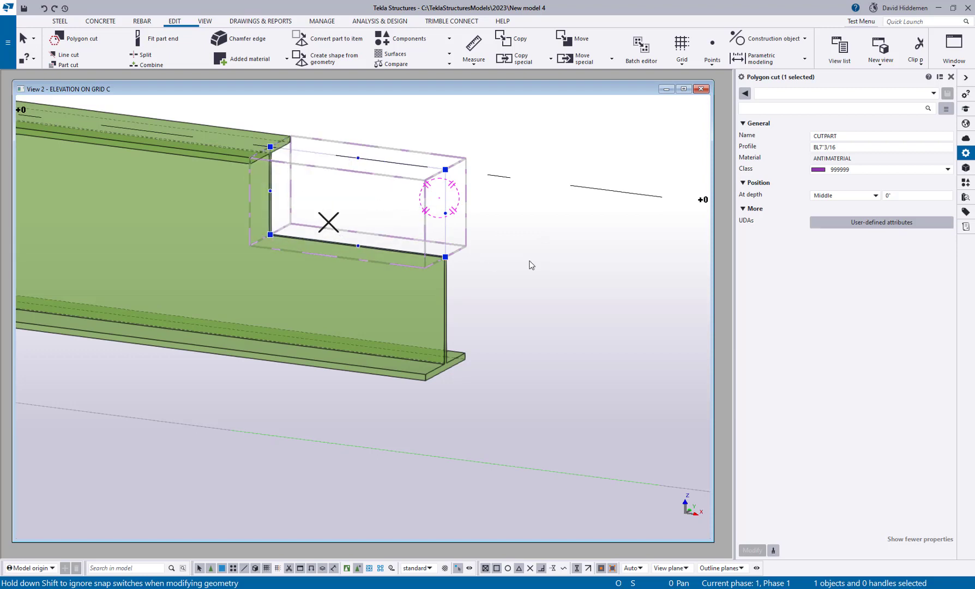
pyautogui.rightClick(515, 220)
pyautogui.click(532, 224)
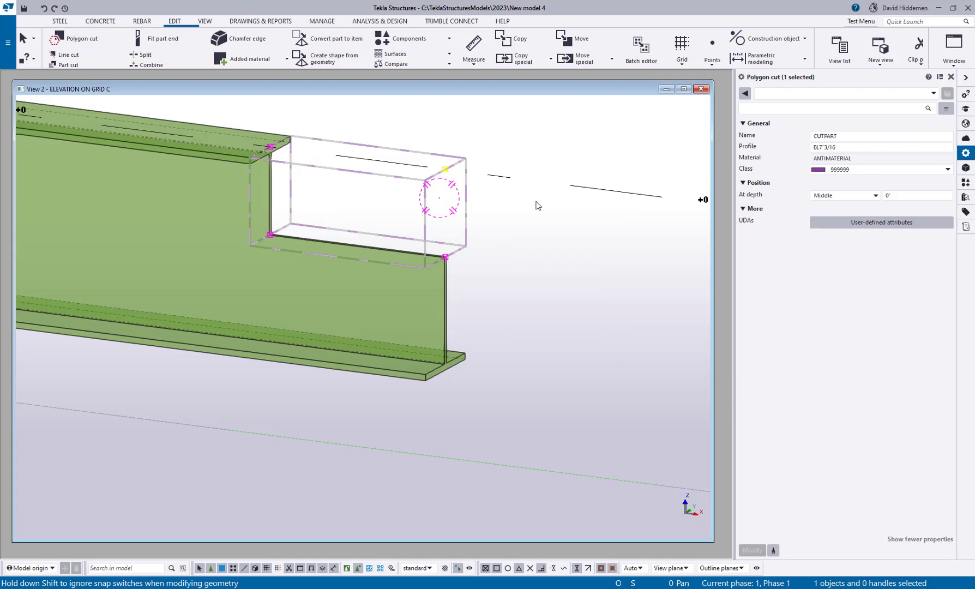
pyautogui.click(953, 48)
pyautogui.click(910, 122)
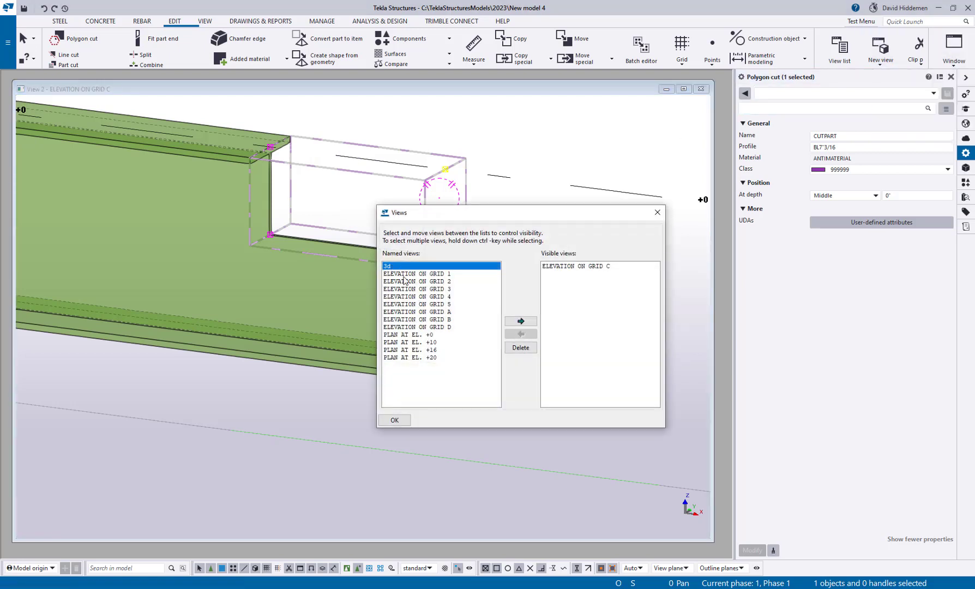
# Make PLAN AT EL. +0 visible and zoom in on the beam.
pyautogui.click(409, 334)
pyautogui.click(521, 320)
pyautogui.click(657, 212)
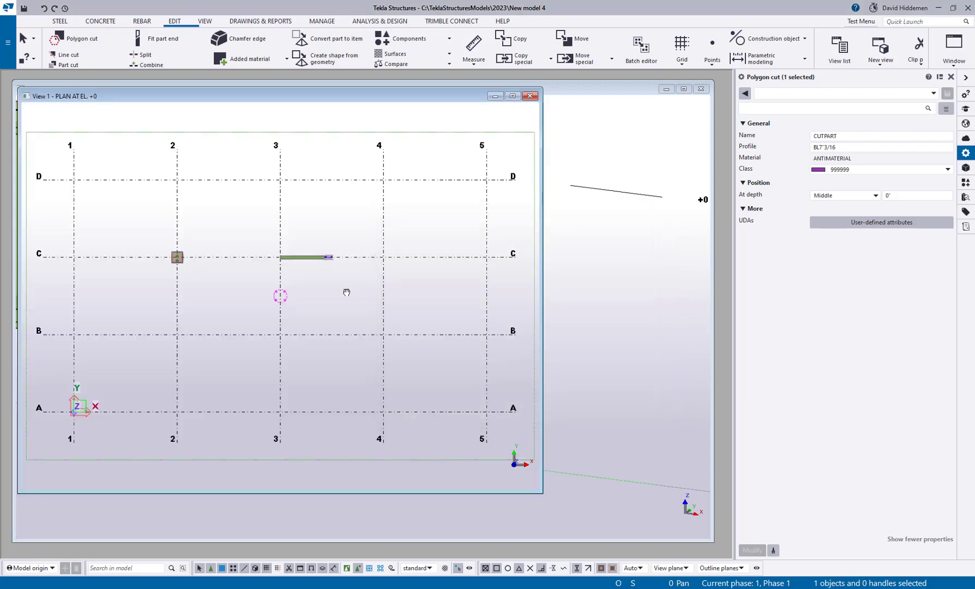
pyautogui.scroll(10, 346, 293)
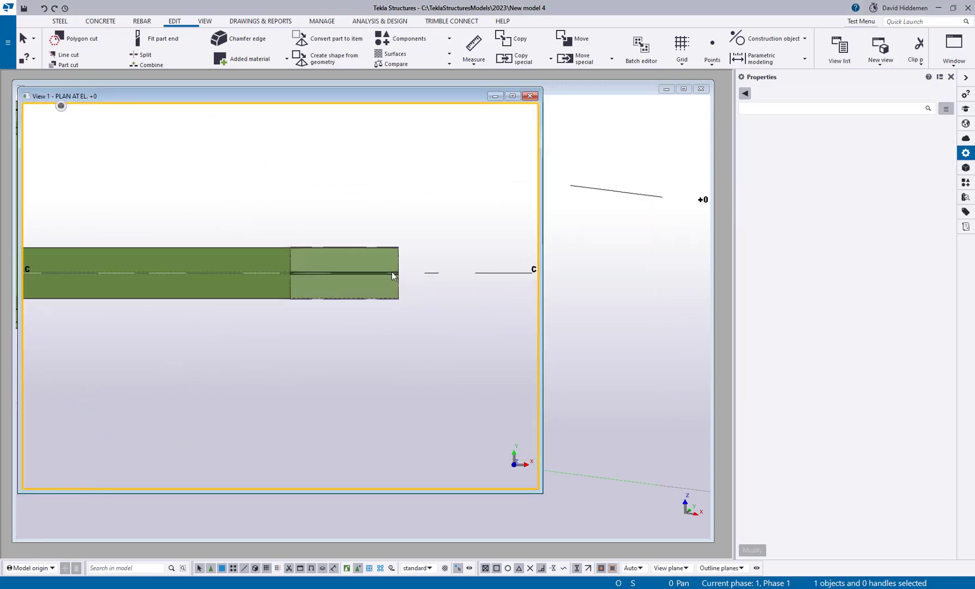
pyautogui.scroll(2, 303, 305)
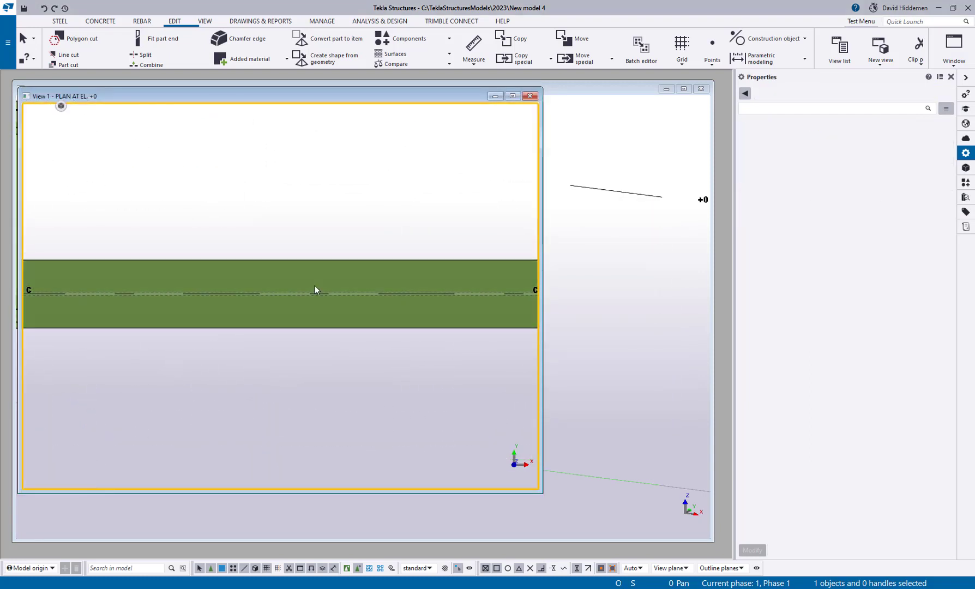
pyautogui.scroll(3, 252, 271)
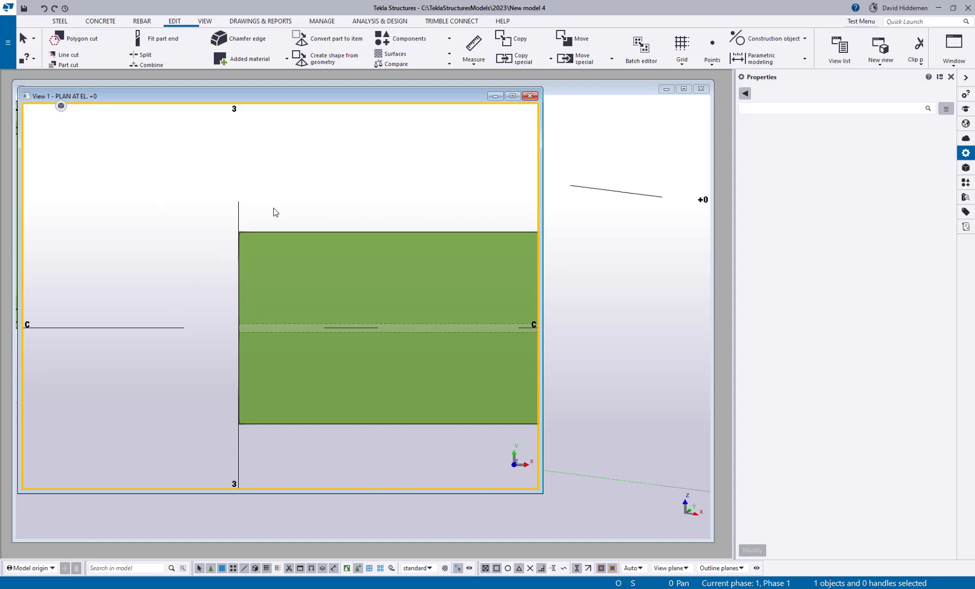
# Polygon-cut a four-corner rectangle from the beam end at grid line 3, removing half the flange width.
pyautogui.click(76, 38)
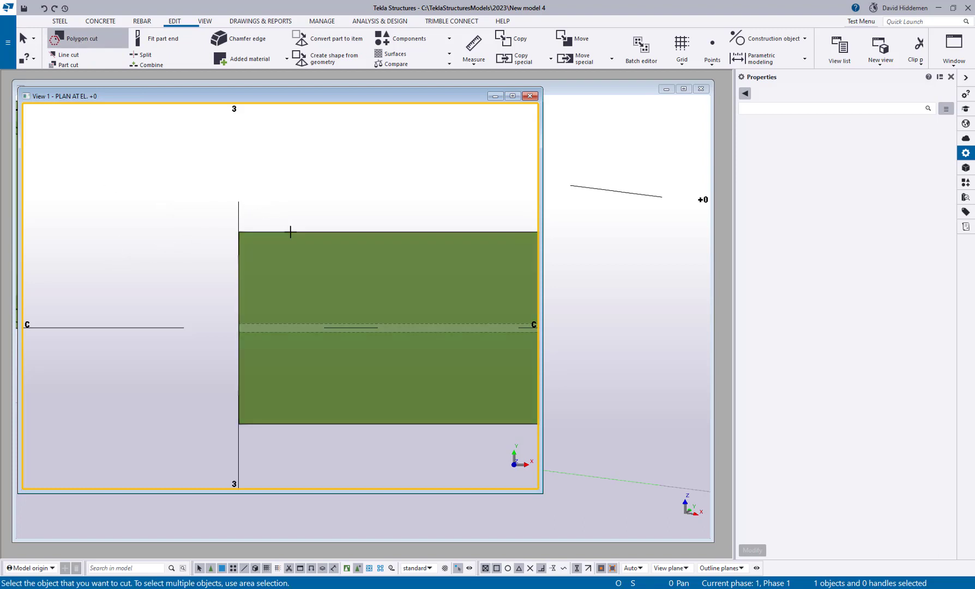
pyautogui.click(291, 232)
pyautogui.click(238, 232)
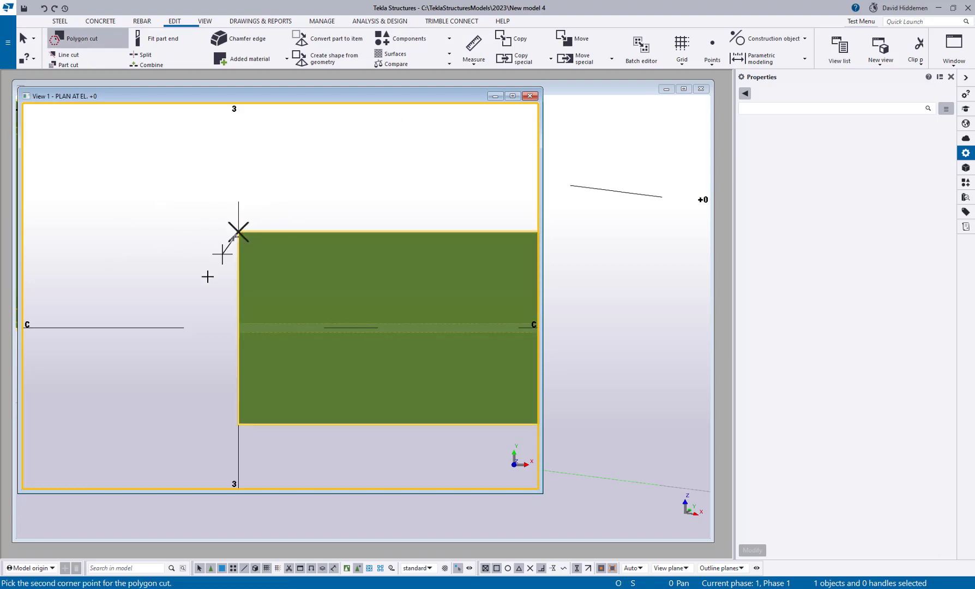
pyautogui.scroll(3, 237, 327)
pyautogui.click(244, 317)
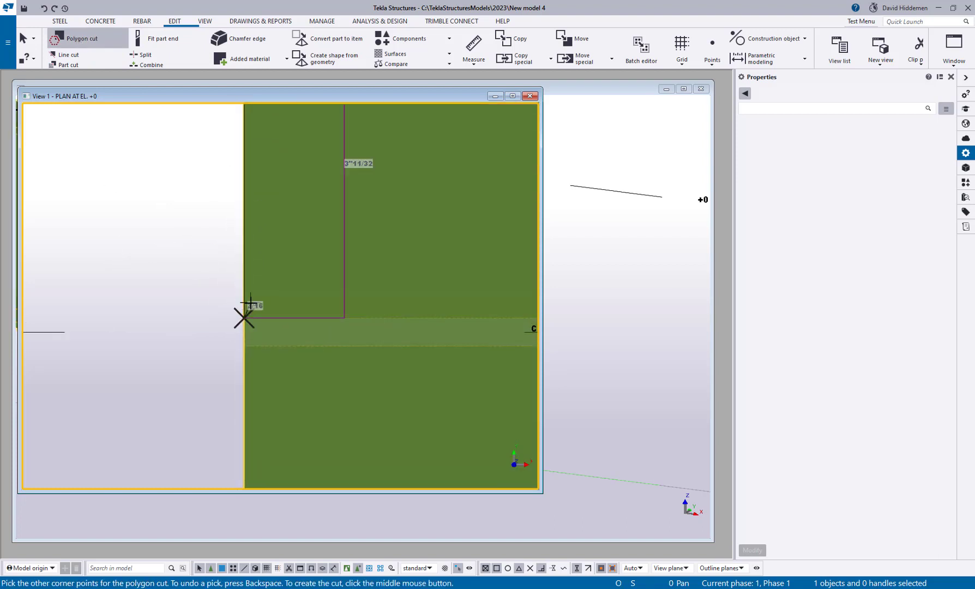
pyautogui.scroll(-3, 249, 303)
pyautogui.click(298, 307)
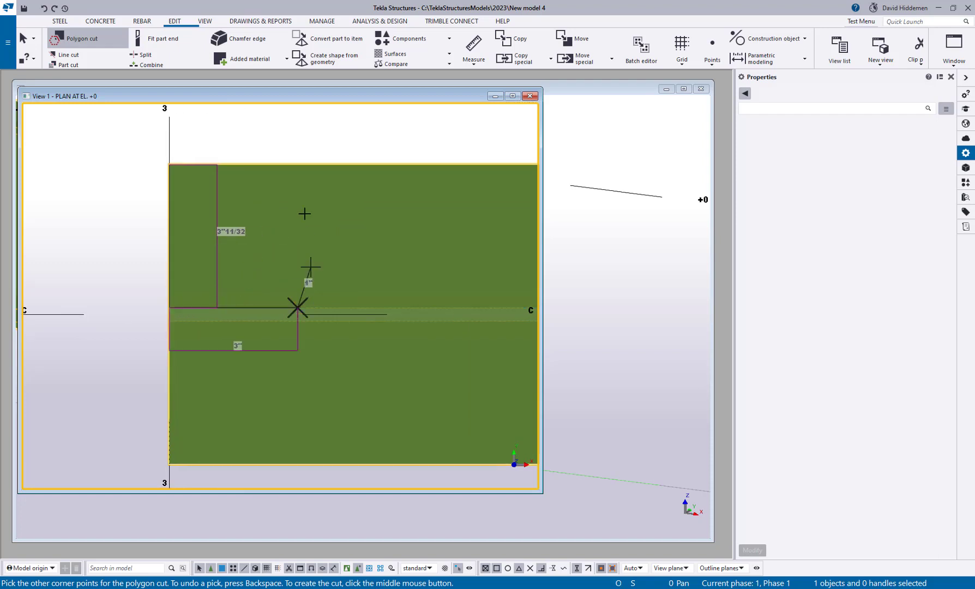
pyautogui.click(297, 164)
pyautogui.middleClick(254, 133)
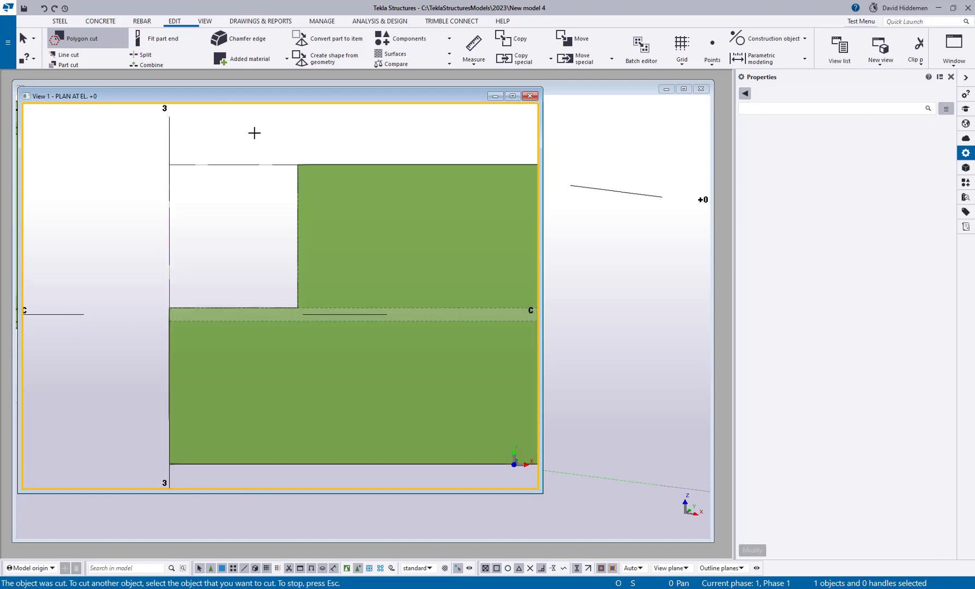
pyautogui.rightClick(254, 133)
pyautogui.click(273, 141)
pyautogui.click(567, 93)
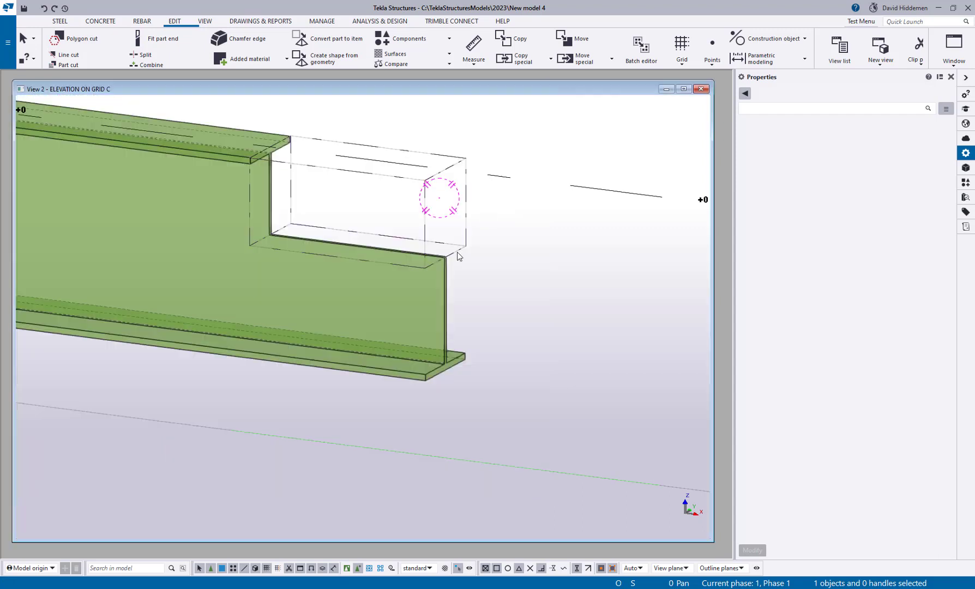
# Give the corner cut profile BL1" and At depth 0".
pyautogui.keyDown('ctrl'); pyautogui.moveTo(457, 252); pyautogui.dragTo(365, 277, button='middle'); pyautogui.keyUp('ctrl')
pyautogui.moveTo(93, 226); pyautogui.dragTo(259, 346, button='middle')
pyautogui.press('v')
pyautogui.click(338, 253)
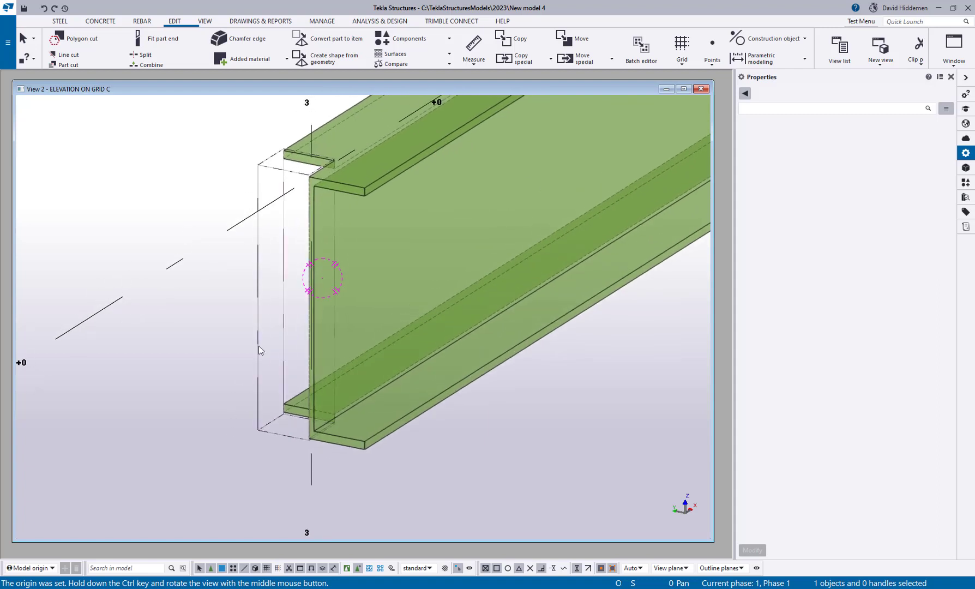
pyautogui.click(259, 333)
pyautogui.click(830, 146)
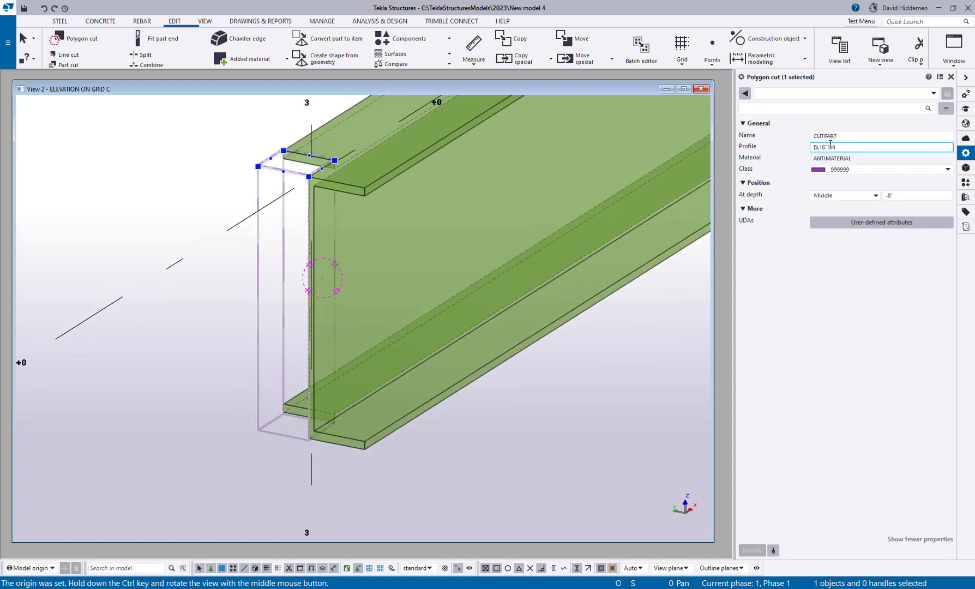
pyautogui.moveTo(820, 147); pyautogui.dragTo(832, 288)
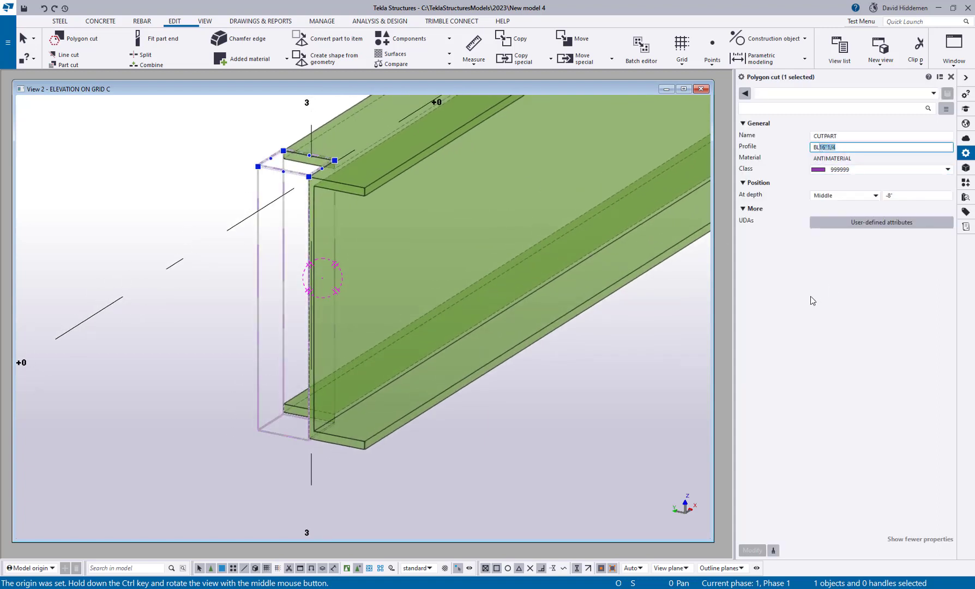
pyautogui.write('1')
pyautogui.press('Return')
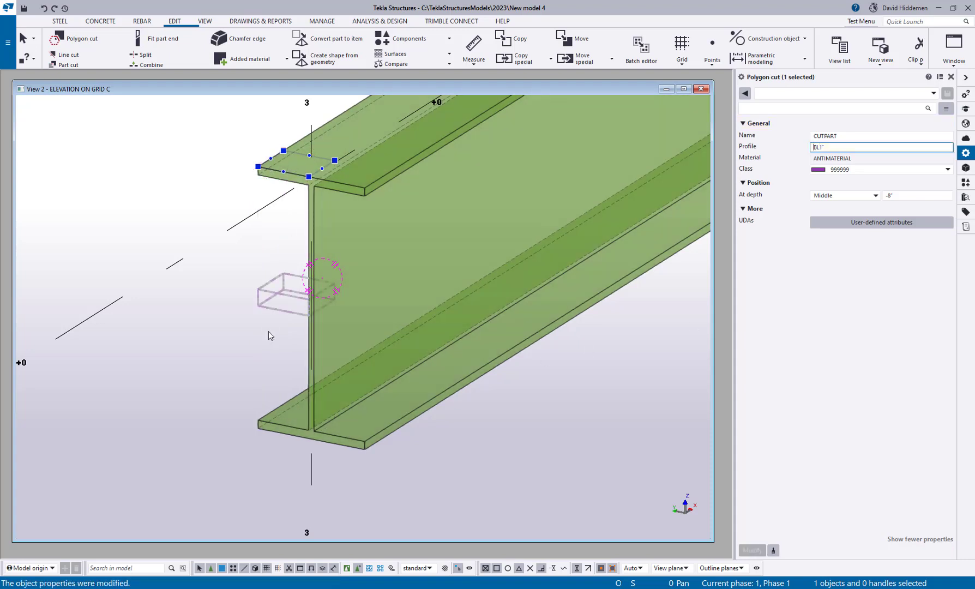
pyautogui.click(911, 195)
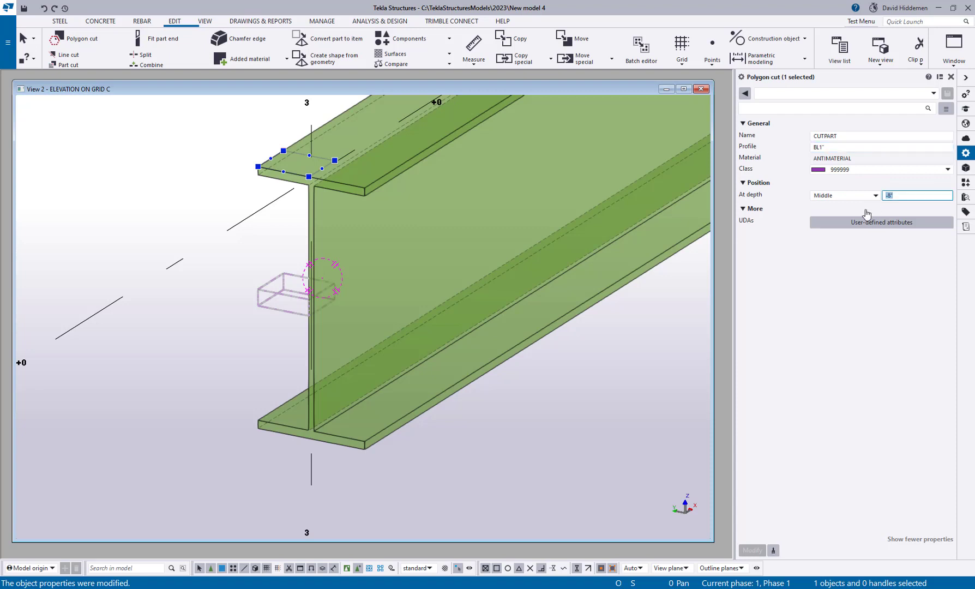
pyautogui.write('0')
pyautogui.press('Return')
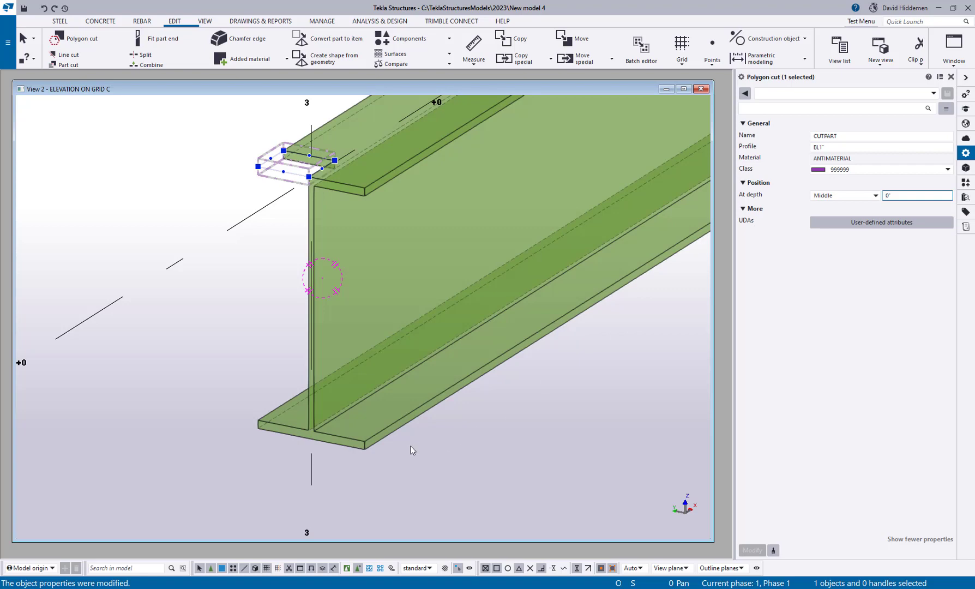
# Frame the whole beam and switch to a flat 2D elevation view.
pyautogui.click(507, 445)
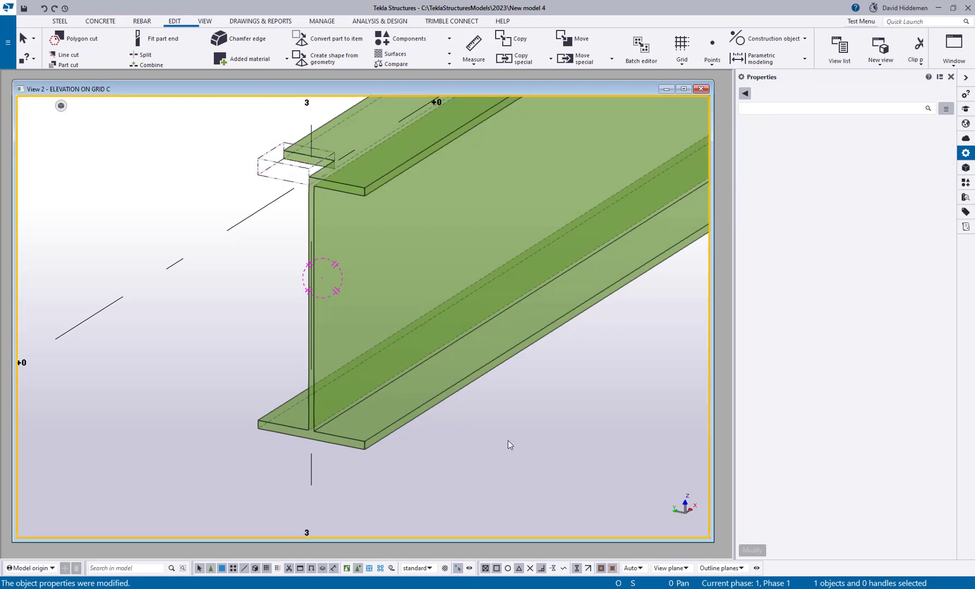
pyautogui.keyDown('ctrl'); pyautogui.moveTo(507, 445); pyautogui.dragTo(422, 377, button='middle'); pyautogui.keyUp('ctrl')
pyautogui.scroll(-5, 422, 378)
pyautogui.moveTo(442, 299); pyautogui.dragTo(411, 351, button='middle')
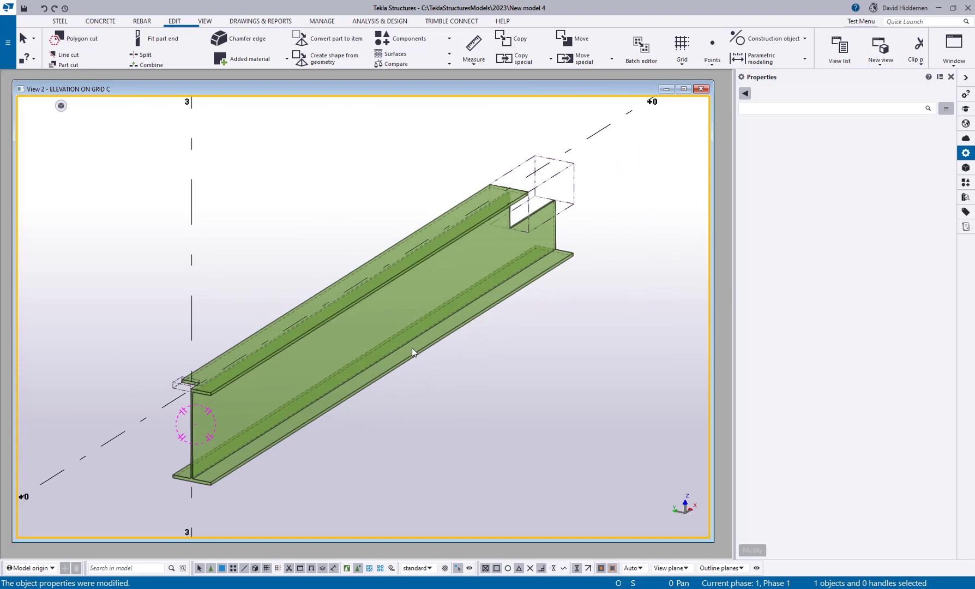
pyautogui.hotkey('ctrl', 'p')
pyautogui.scroll(8, 440, 354)
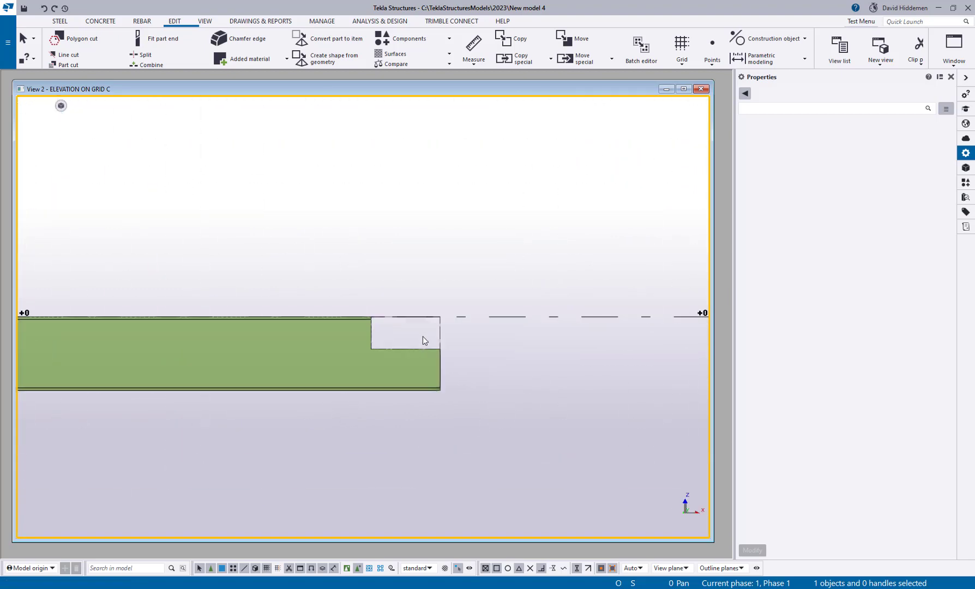
# Give the notch's lower-left inner corner a Rounding chamfer of radius 2".
pyautogui.moveTo(420, 343); pyautogui.dragTo(433, 295, button='middle')
pyautogui.scroll(1, 433, 295)
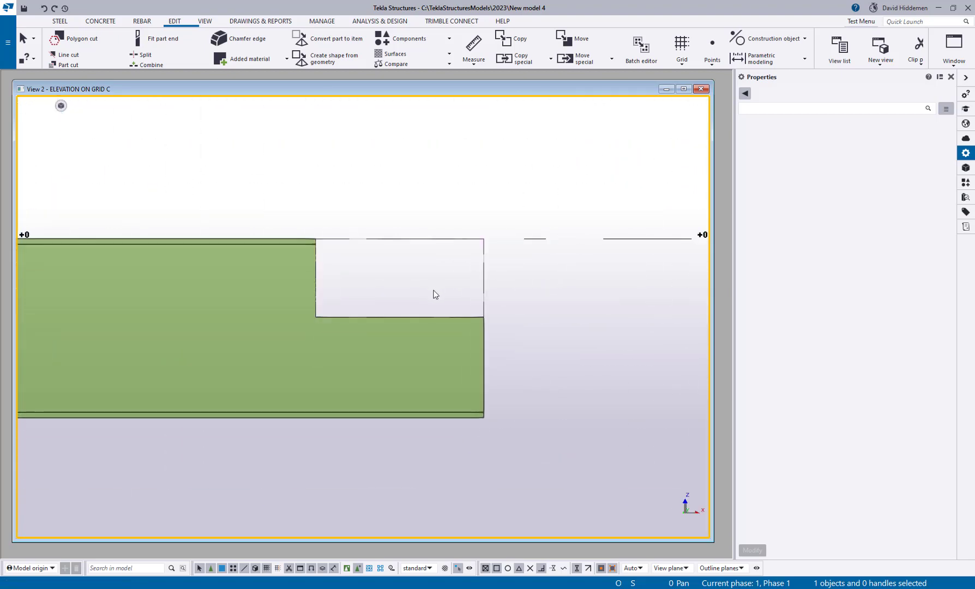
pyautogui.click(483, 296)
pyautogui.scroll(2, 367, 296)
pyautogui.click(458, 569)
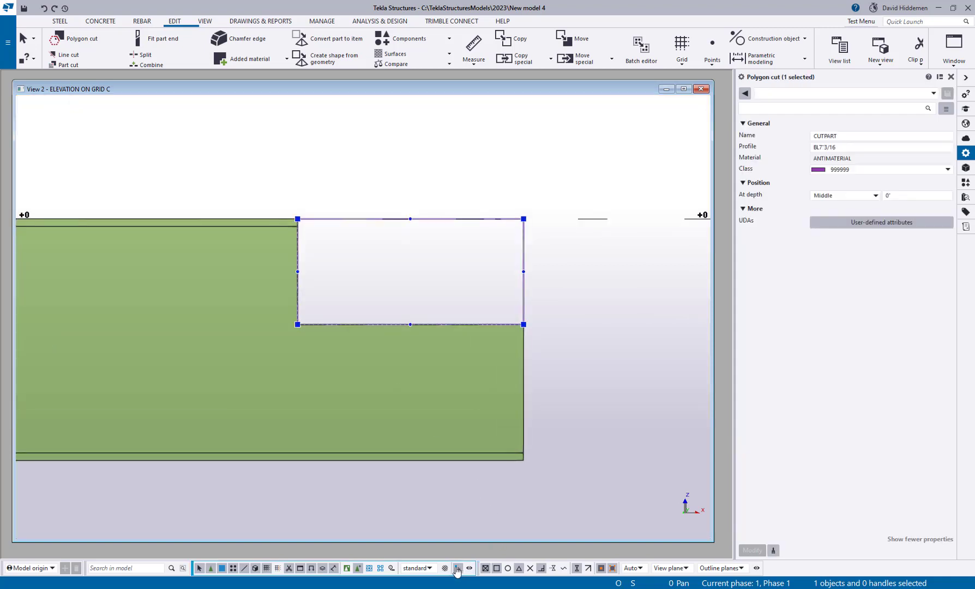
pyautogui.click(297, 324)
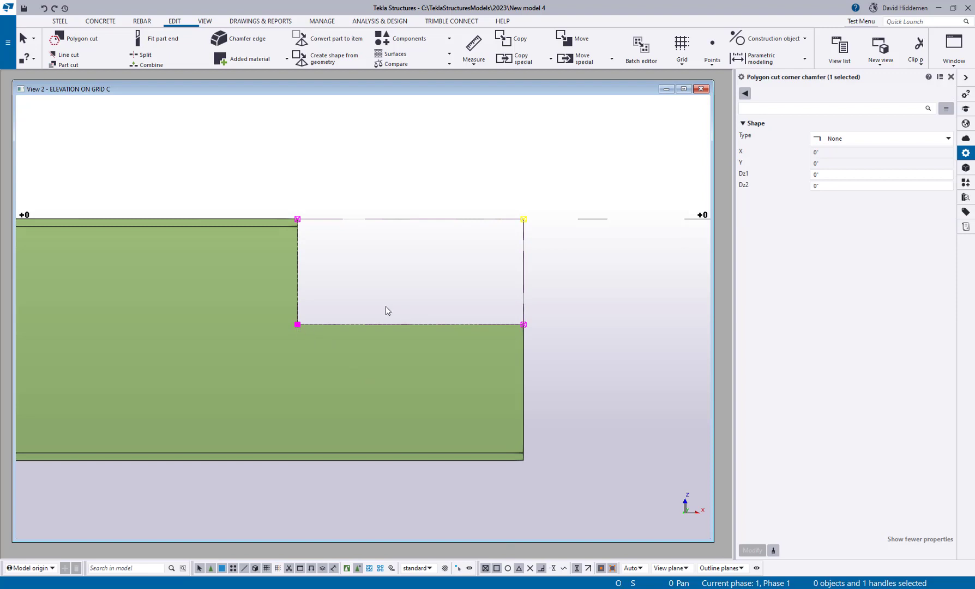
pyautogui.click(861, 139)
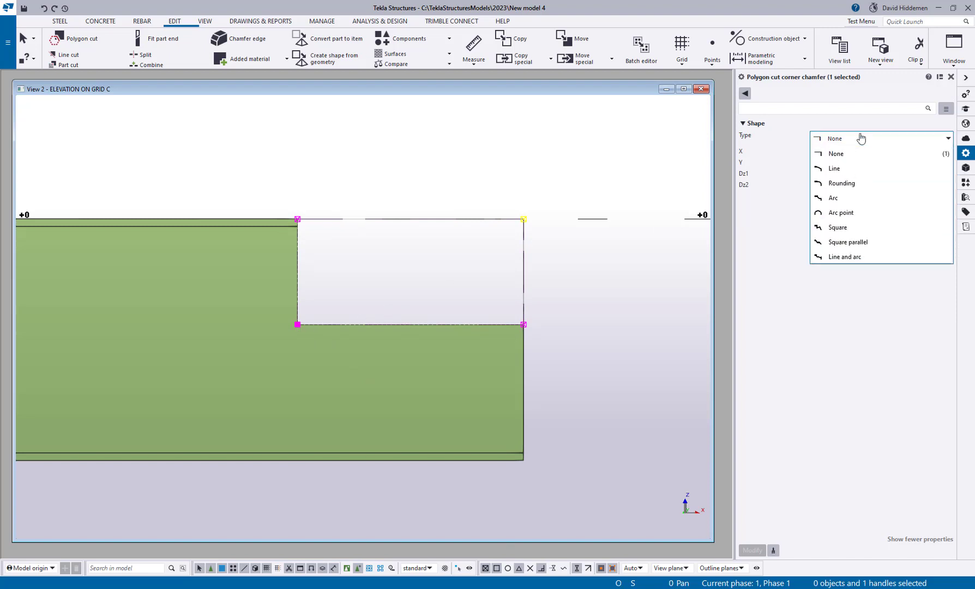
pyautogui.click(847, 183)
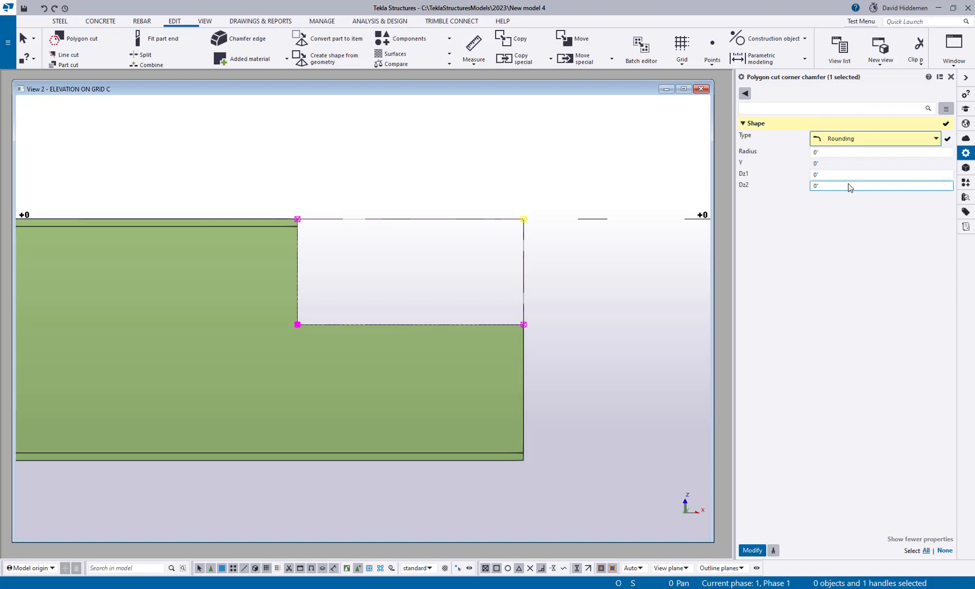
pyautogui.click(829, 153)
pyautogui.write('2')
pyautogui.press('Return')
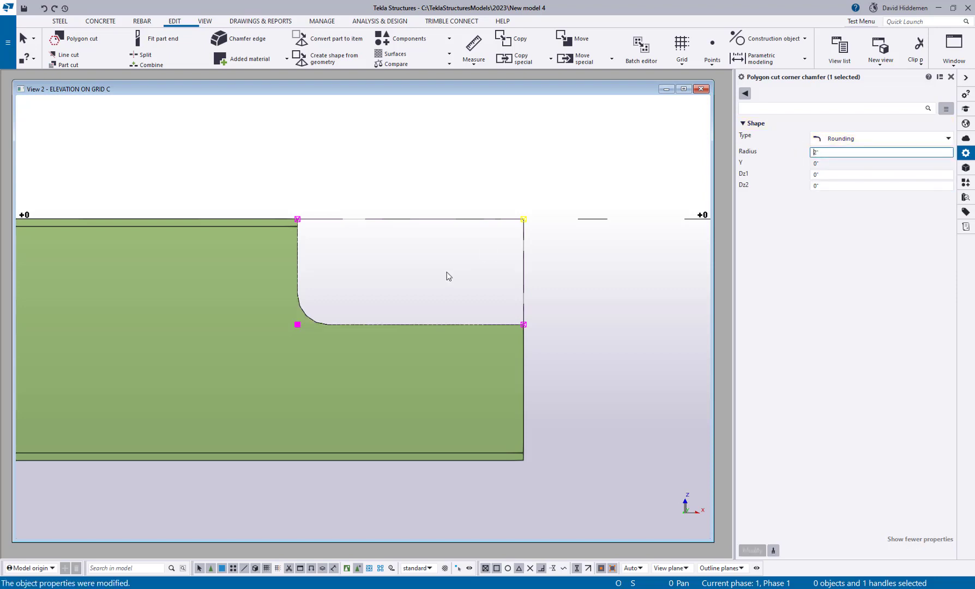
# Keep Rounding as the corner shape, then begin a polygon cut on the green beam.
pyautogui.scroll(1, 436, 278)
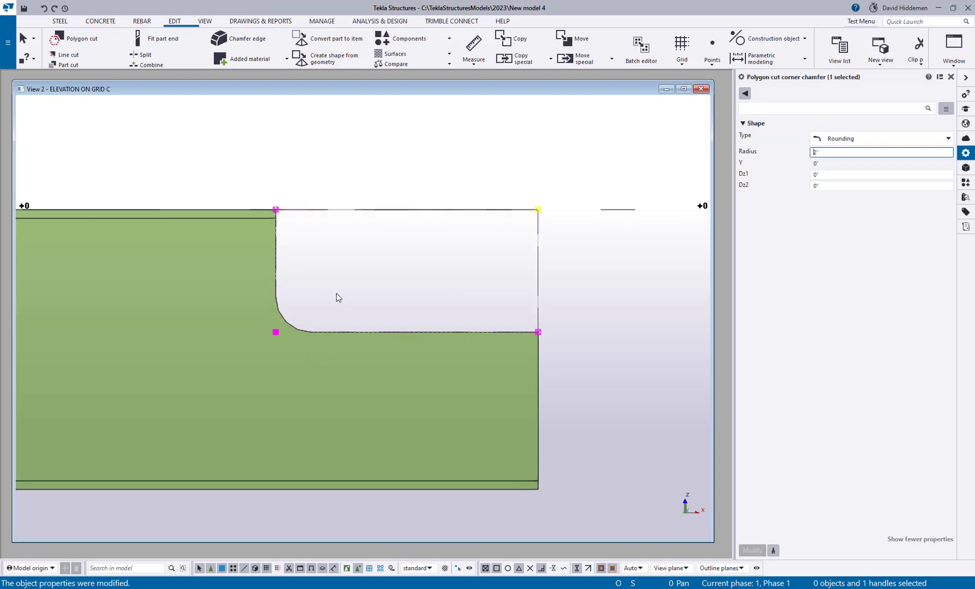
pyautogui.click(876, 140)
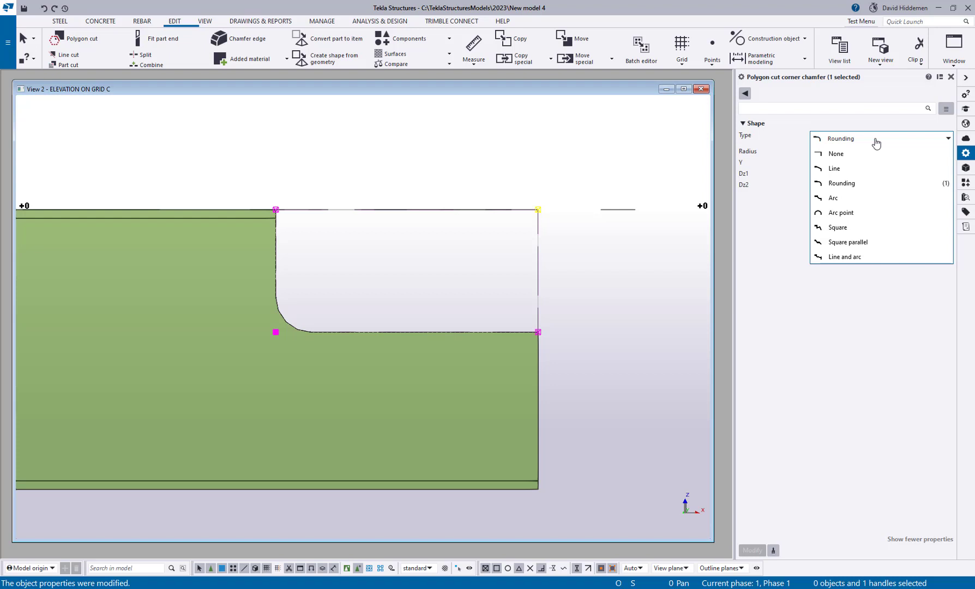
pyautogui.click(627, 281)
pyautogui.scroll(-2, 620, 273)
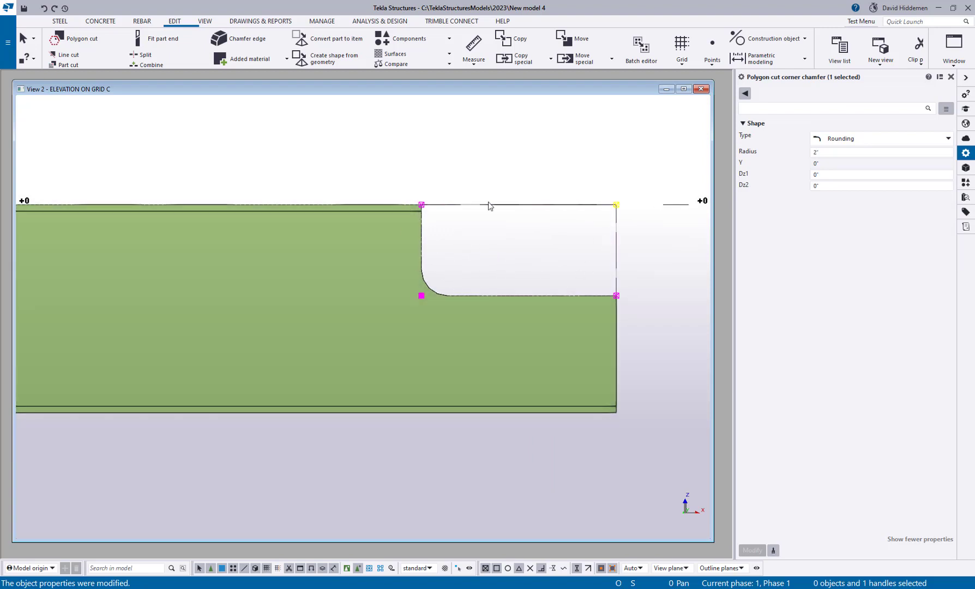
pyautogui.click(75, 42)
pyautogui.click(272, 248)
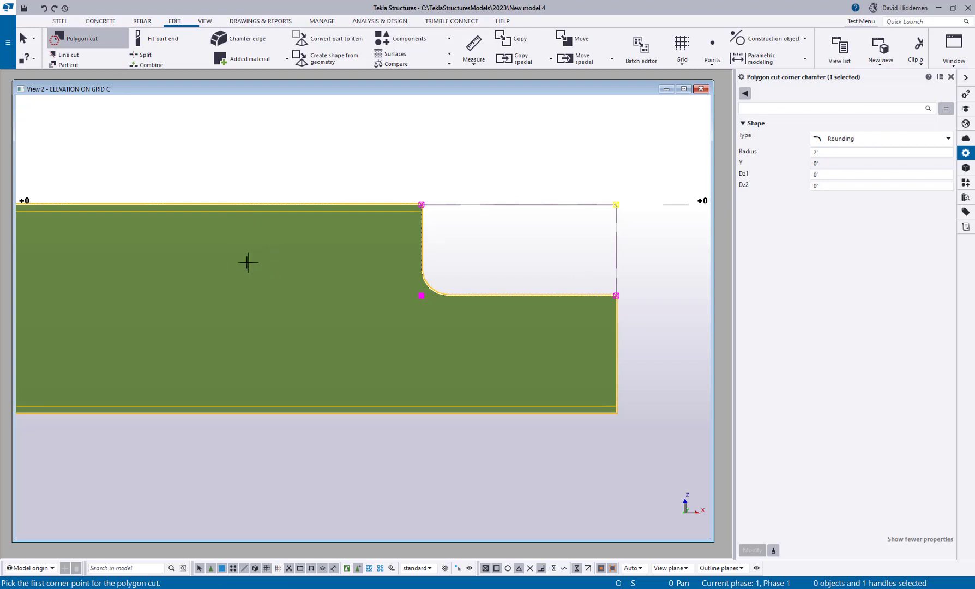
# Cut a four-corner square through the beam web.
pyautogui.moveTo(246, 264); pyautogui.dragTo(301, 248, button='middle')
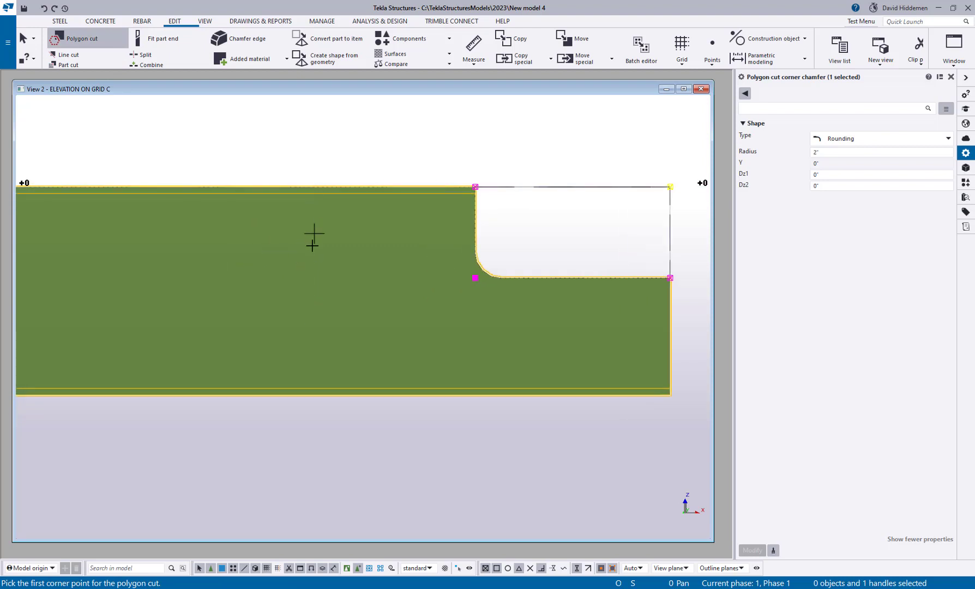
pyautogui.click(321, 188)
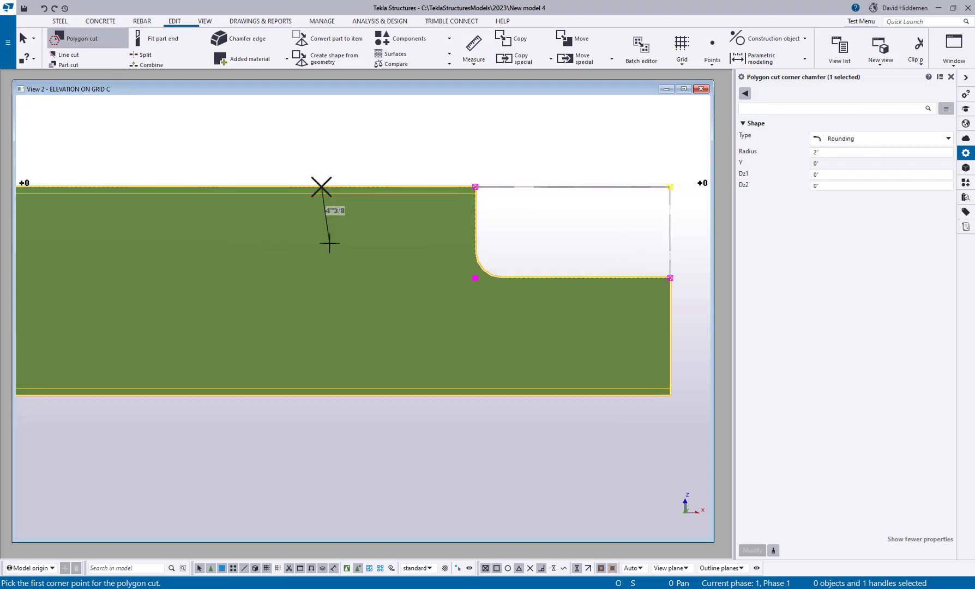
pyautogui.click(321, 302)
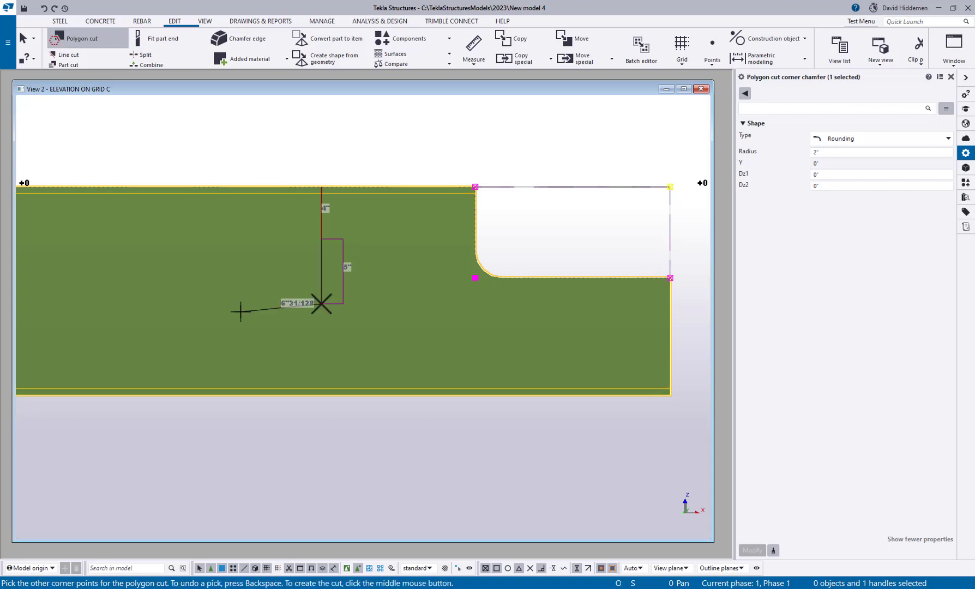
pyautogui.click(255, 303)
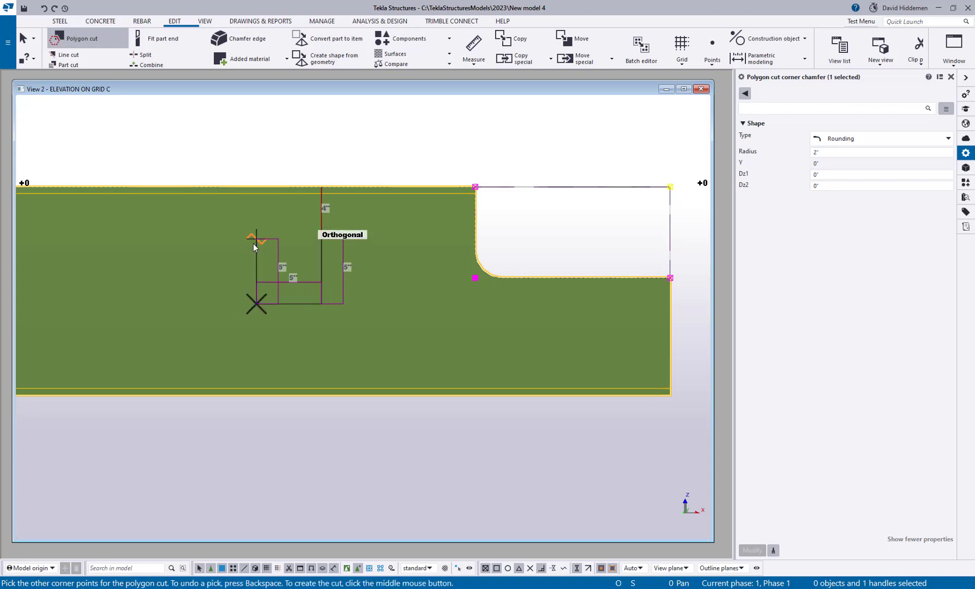
pyautogui.click(256, 238)
pyautogui.middleClick(276, 285)
pyautogui.scroll(3, 278, 275)
# Round the square's first corners with Rounding chamfers of radius 2"1/2.
pyautogui.click(355, 254)
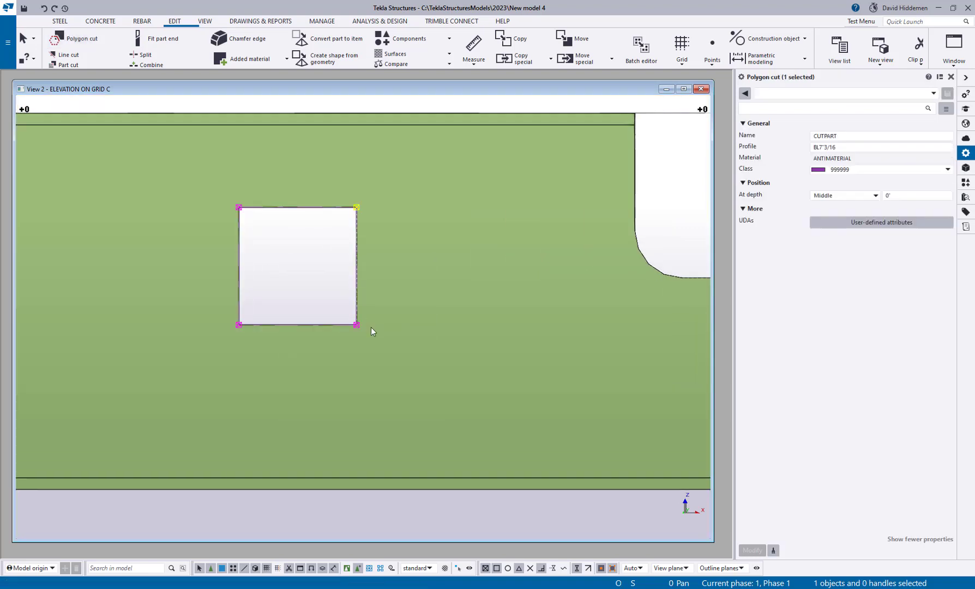
pyautogui.click(356, 324)
pyautogui.click(867, 139)
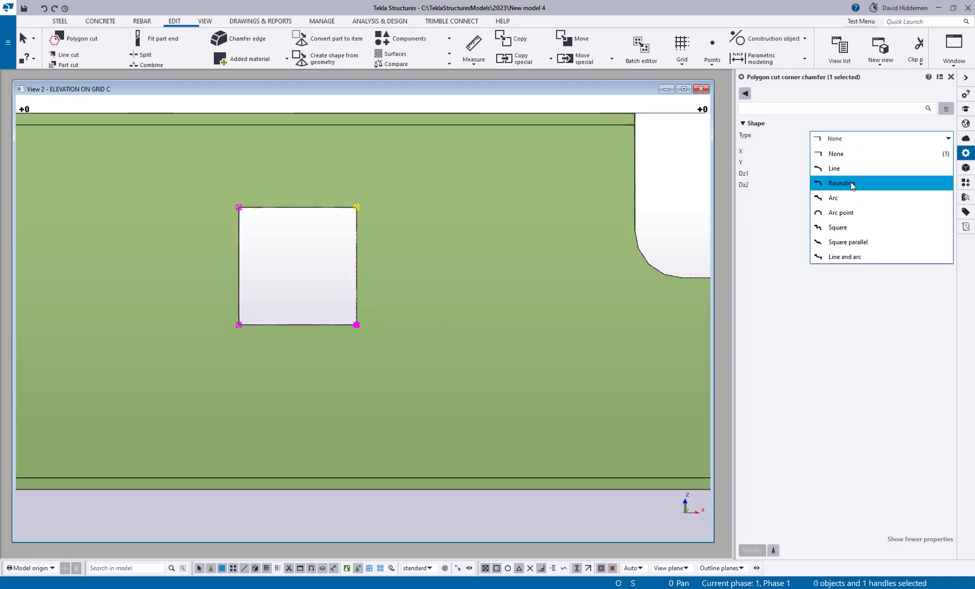
pyautogui.click(841, 183)
pyautogui.press('Tab')
pyautogui.write('2.5')
pyautogui.press('Return')
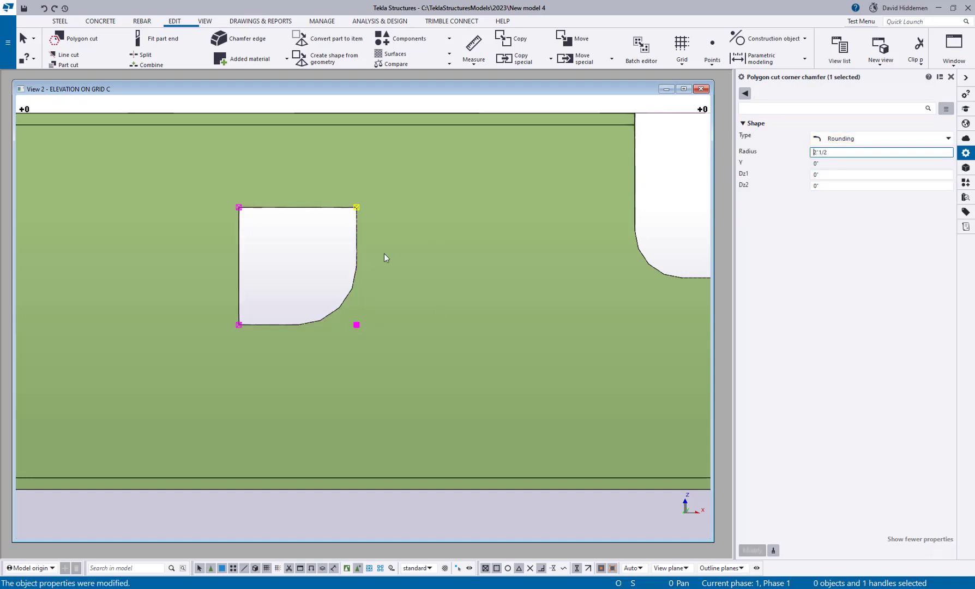
pyautogui.click(864, 137)
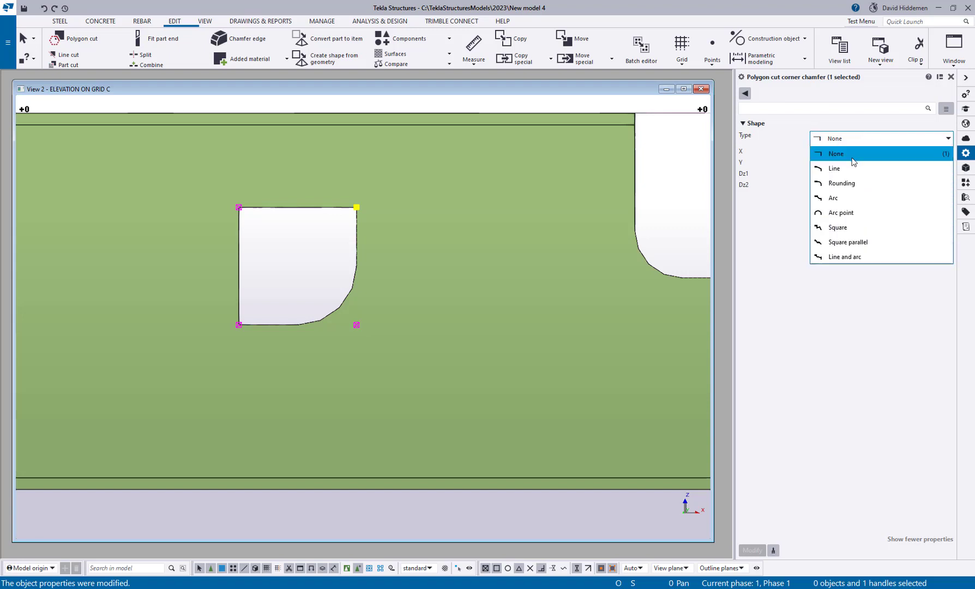
pyautogui.click(818, 182)
pyautogui.write('2"1/2')
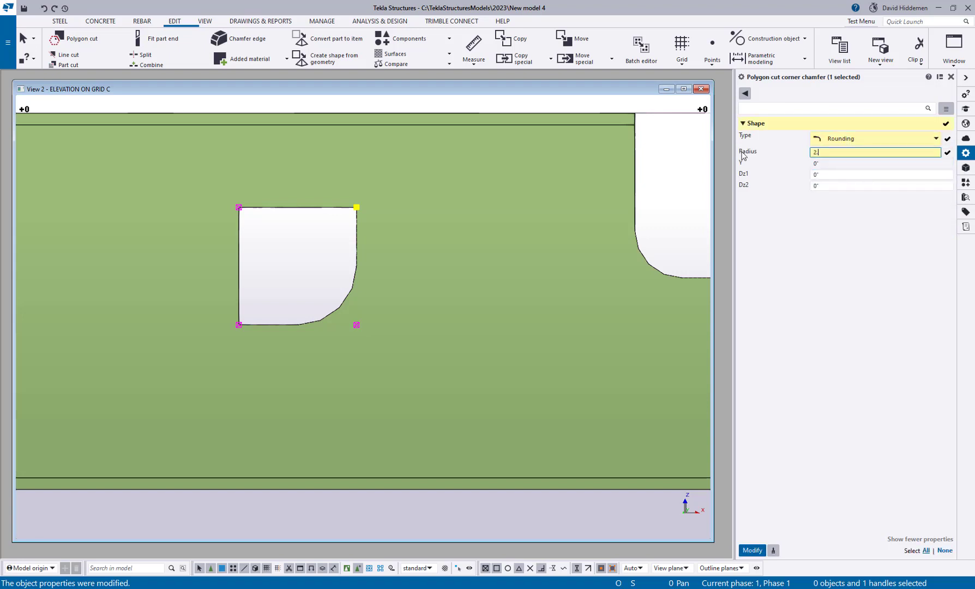
pyautogui.press('Return')
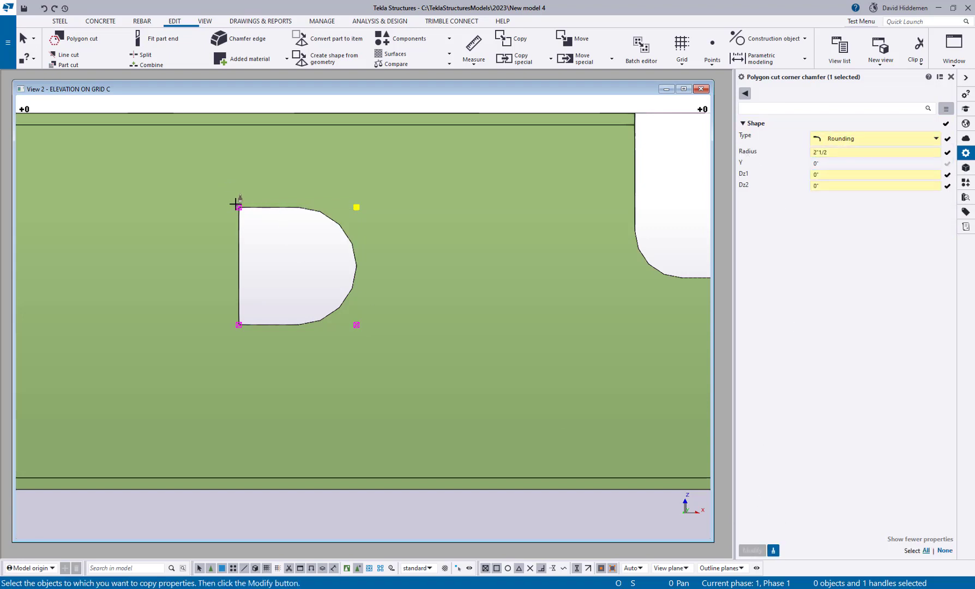
# Apply the 2"1/2 rounding to the top-left and bottom-left corners, making the hole circular.
pyautogui.click(239, 207)
pyautogui.click(751, 550)
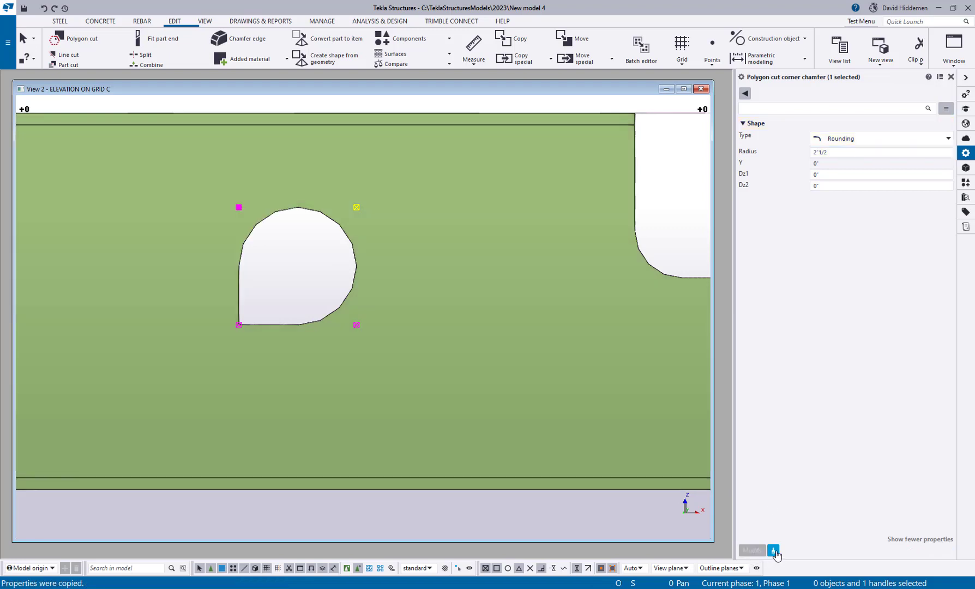
pyautogui.click(239, 325)
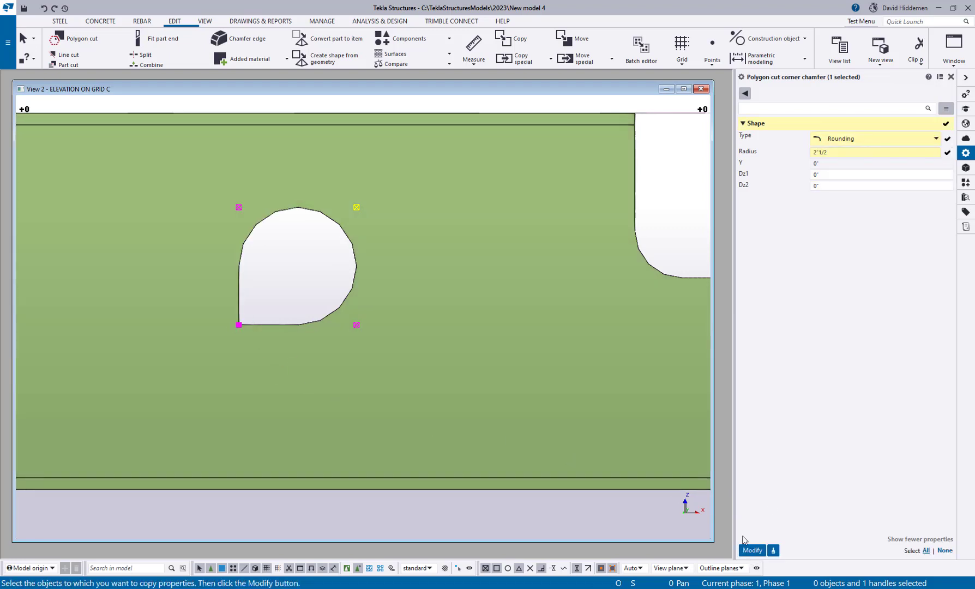
pyautogui.click(751, 550)
pyautogui.scroll(-1, 365, 351)
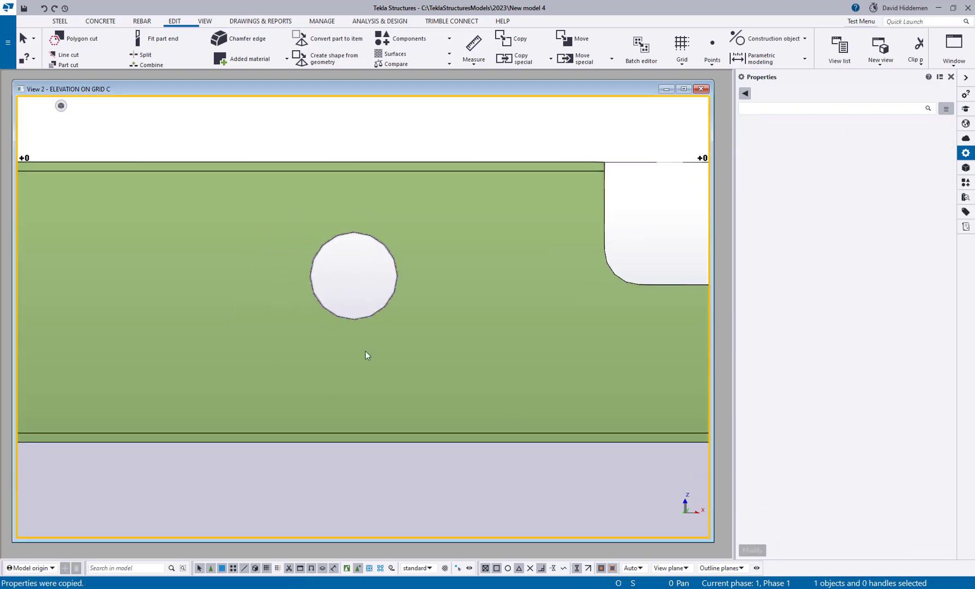
pyautogui.click(370, 316)
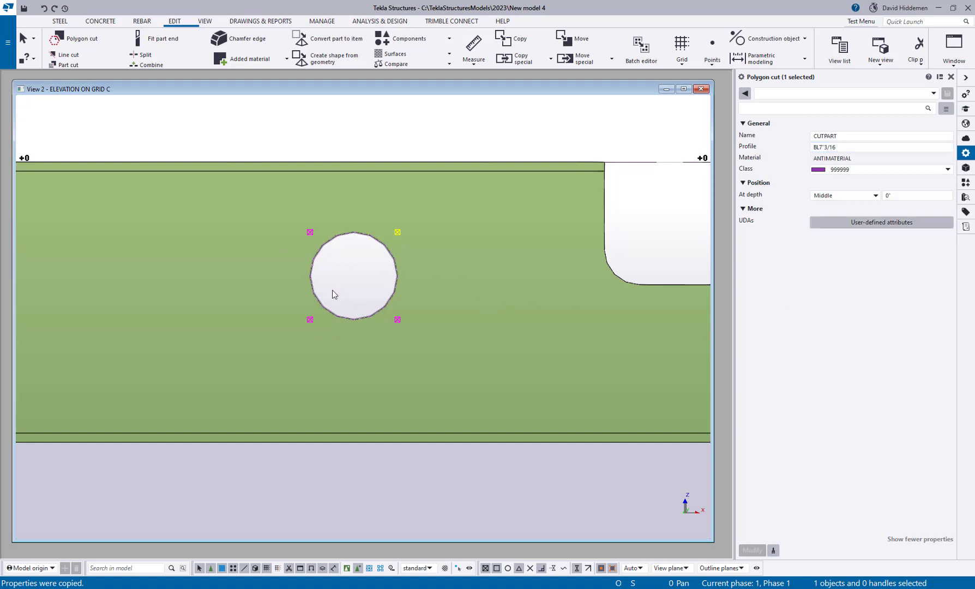
# Polygon-cut a four-point diamond through the beam web left of the circular hole.
pyautogui.click(363, 279)
pyautogui.moveTo(363, 278); pyautogui.dragTo(464, 274, button='middle')
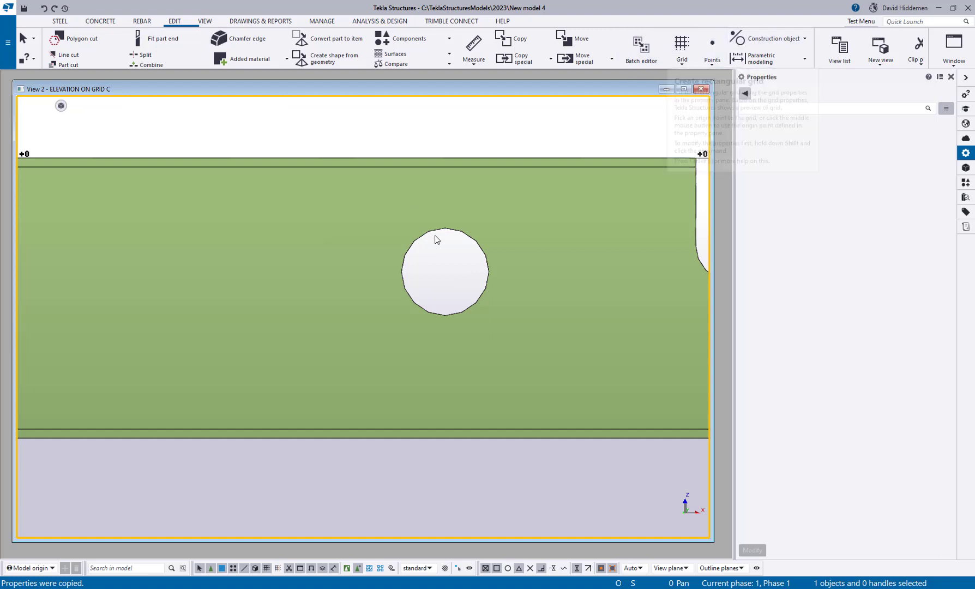
pyautogui.click(70, 38)
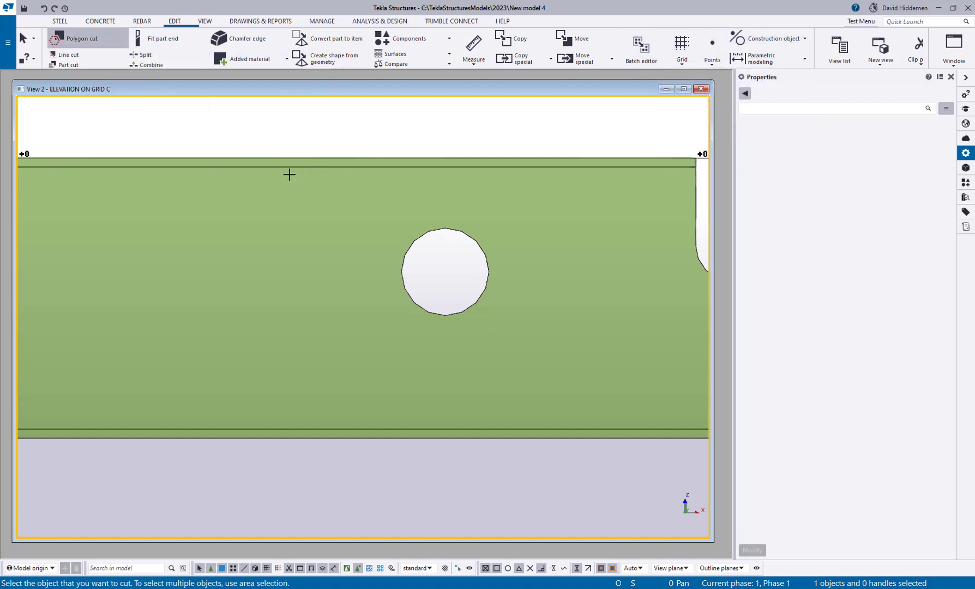
pyautogui.click(289, 172)
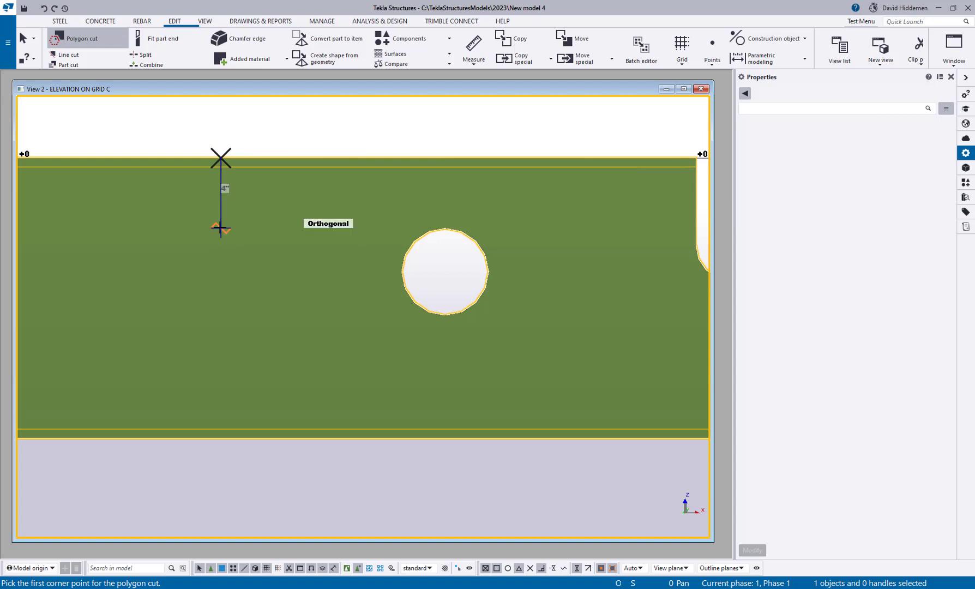
pyautogui.click(220, 228)
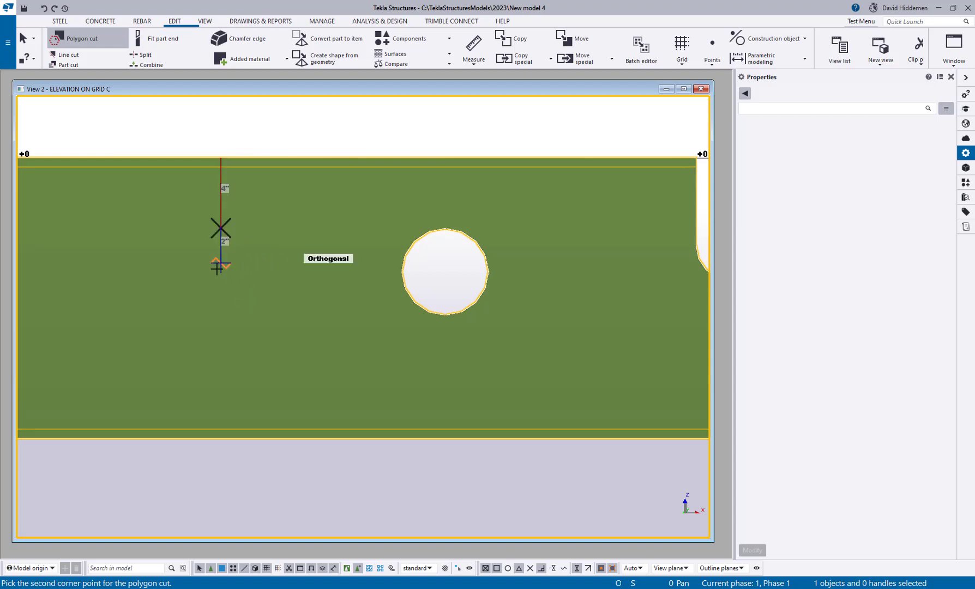
pyautogui.click(255, 264)
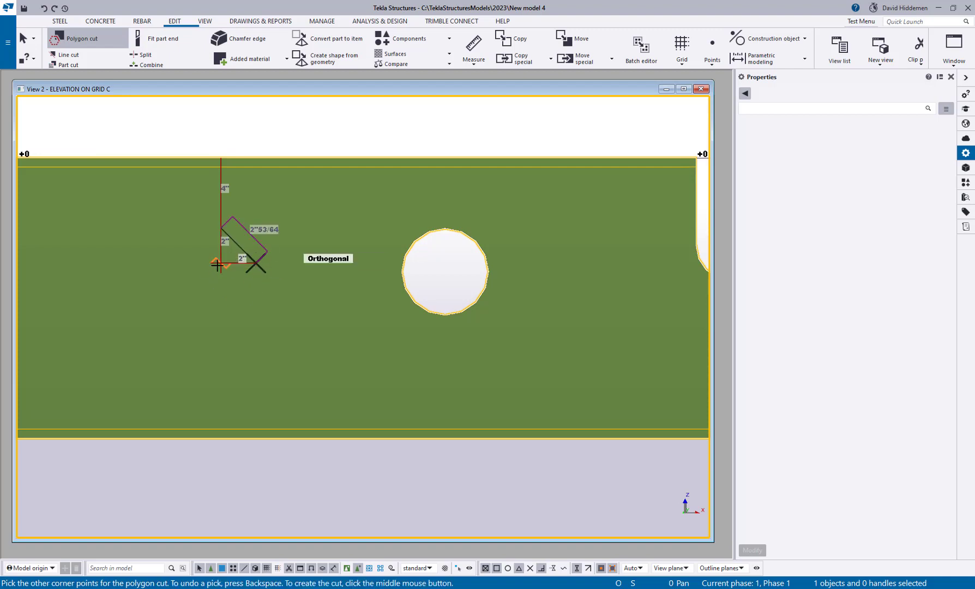
pyautogui.click(219, 299)
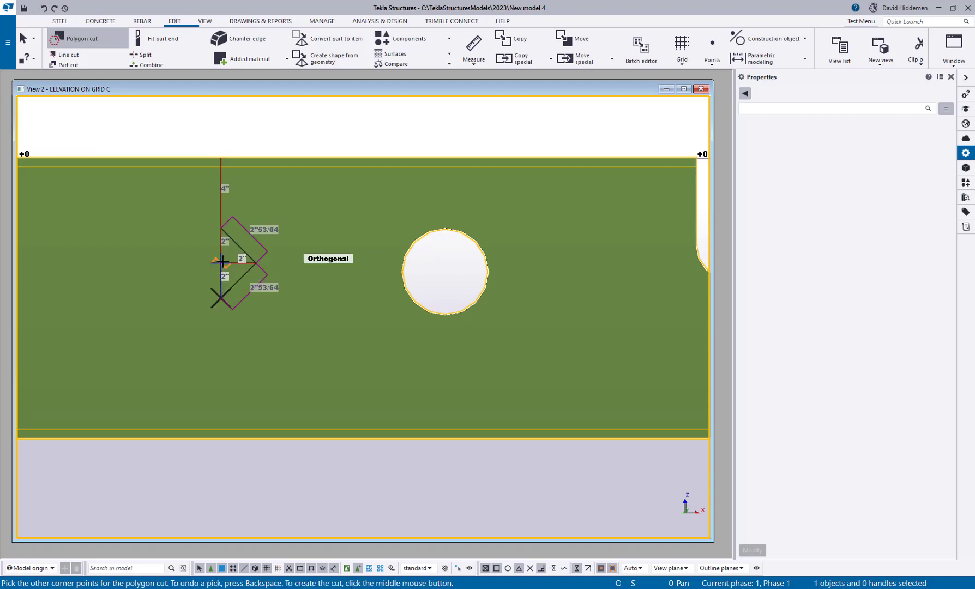
pyautogui.click(185, 263)
pyautogui.middleClick(211, 250)
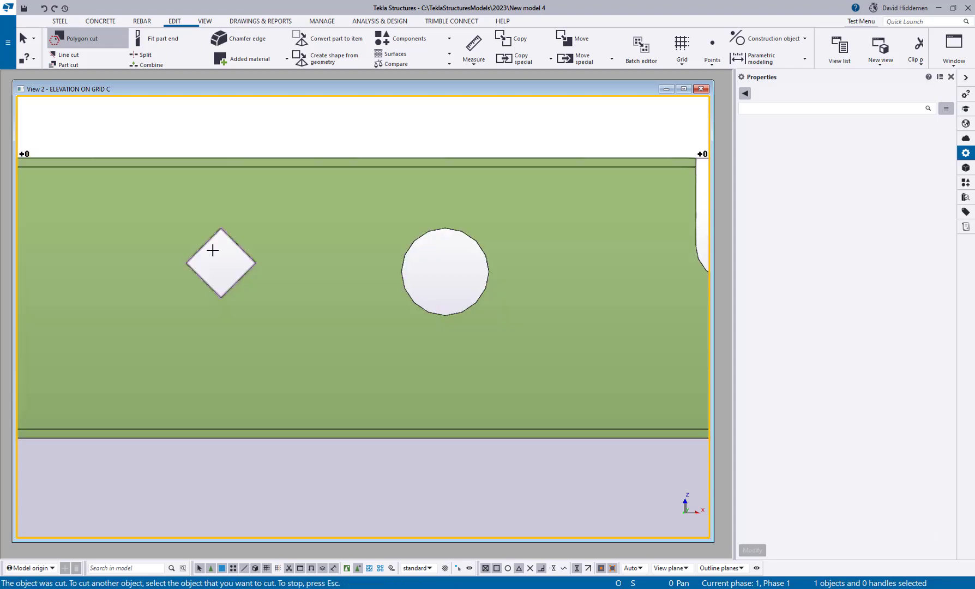
pyautogui.press('Escape')
pyautogui.scroll(2, 244, 272)
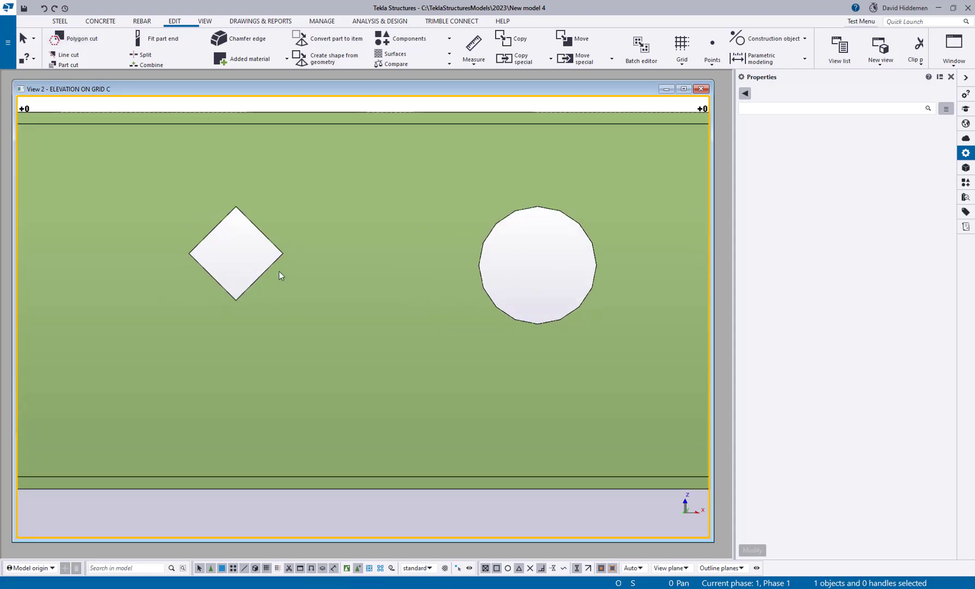
pyautogui.click(271, 267)
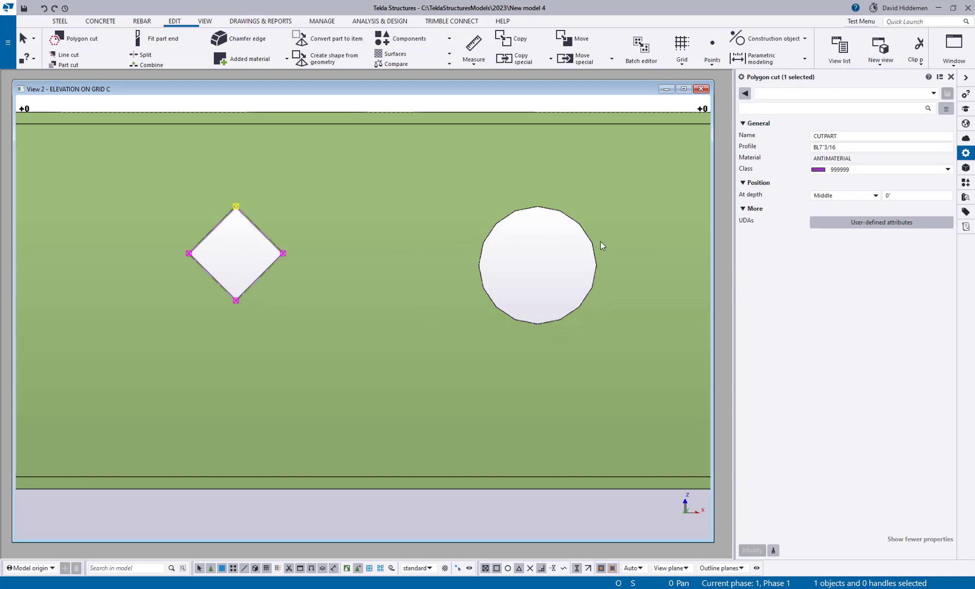
# Apply Arc point chamfers to the diamond hole's top and bottom corners.
pyautogui.click(236, 207)
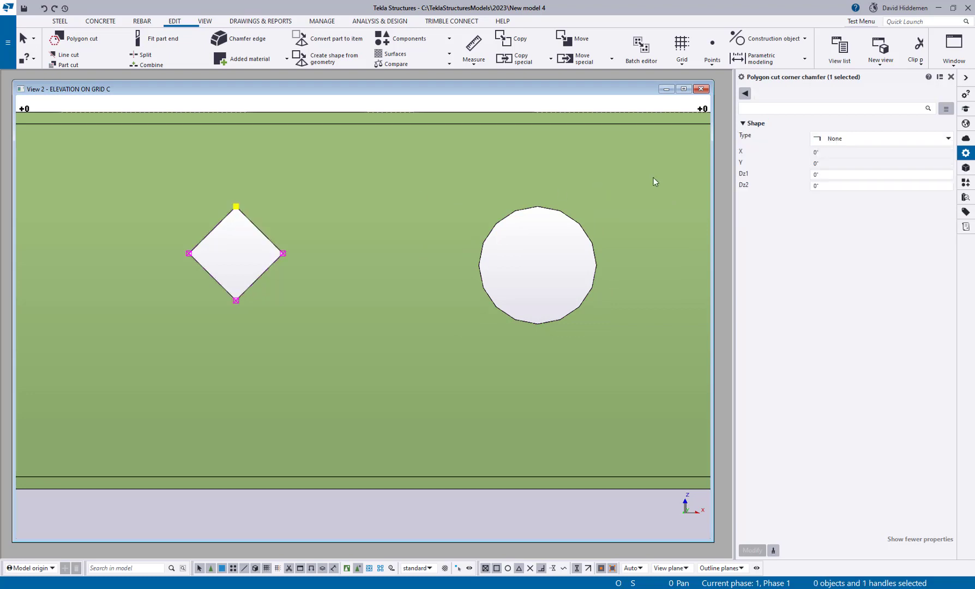
pyautogui.click(840, 140)
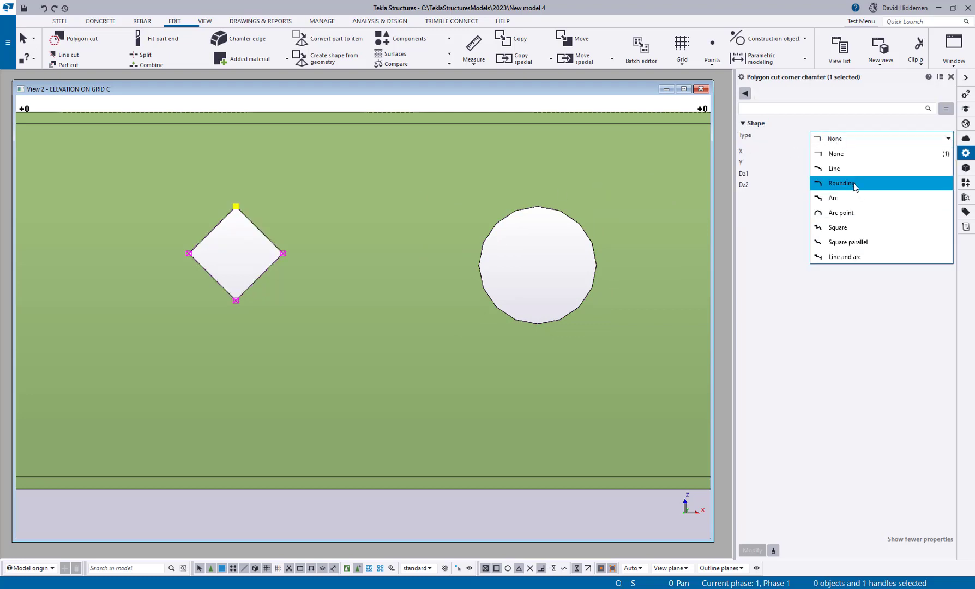
pyautogui.click(854, 214)
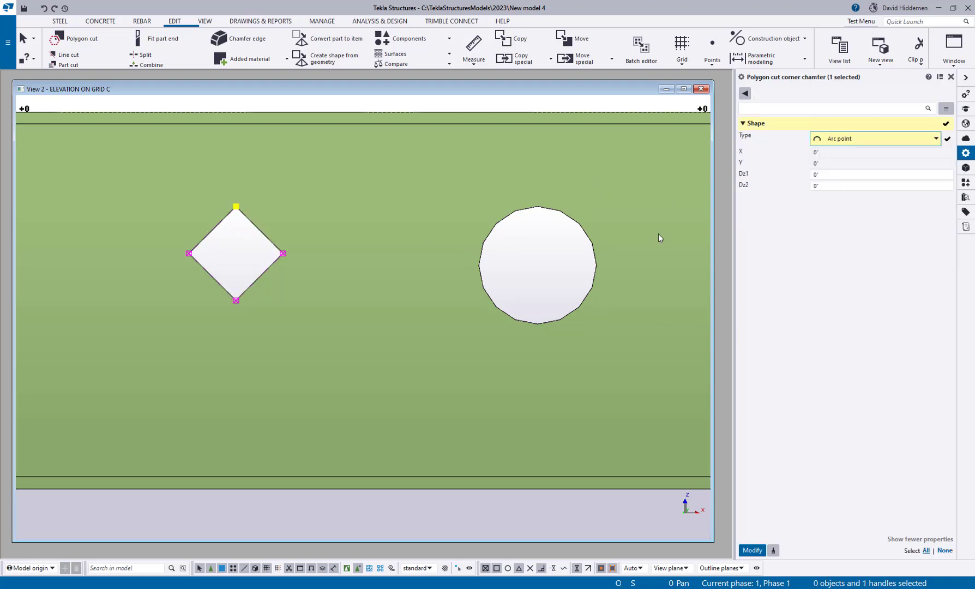
pyautogui.click(750, 550)
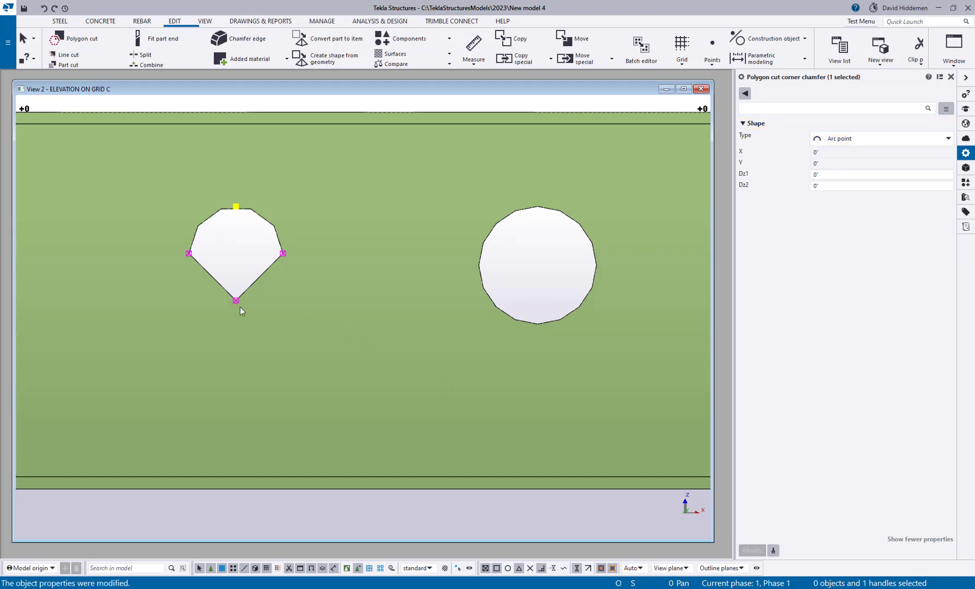
pyautogui.click(236, 300)
pyautogui.click(883, 139)
pyautogui.click(852, 214)
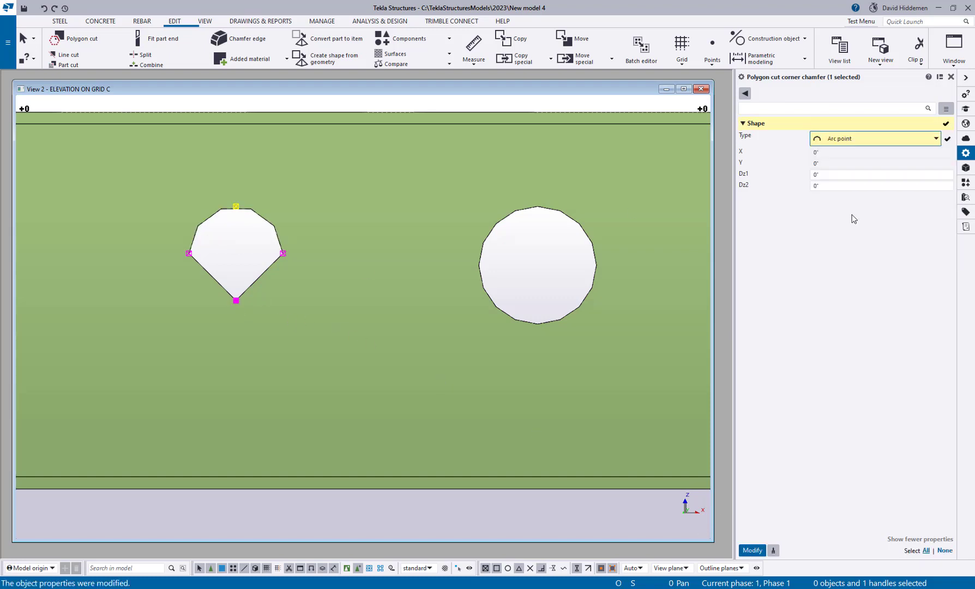
pyautogui.click(752, 550)
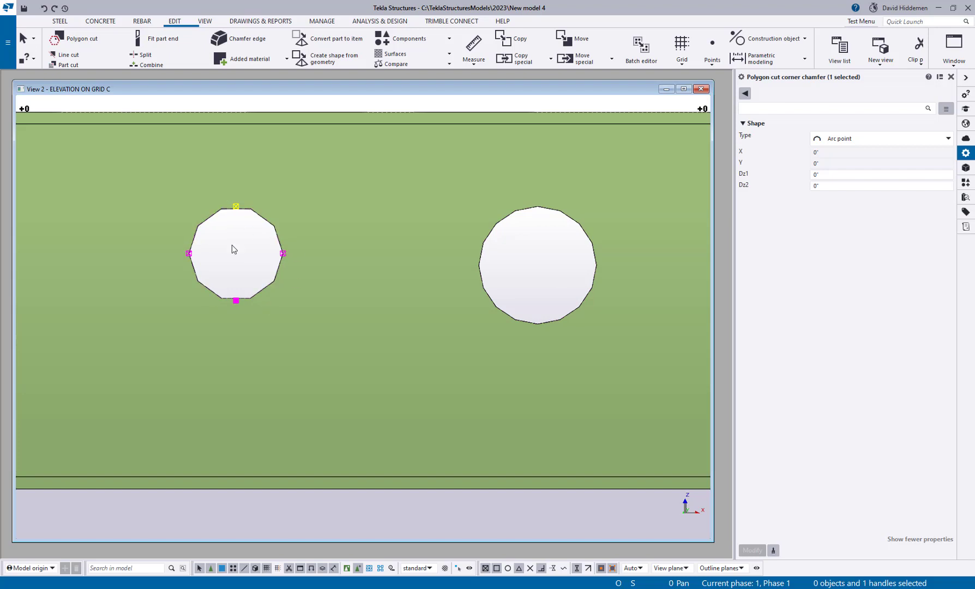
# Box-select and delete both round hole cuts in the beam web.
pyautogui.scroll(-2, 342, 317)
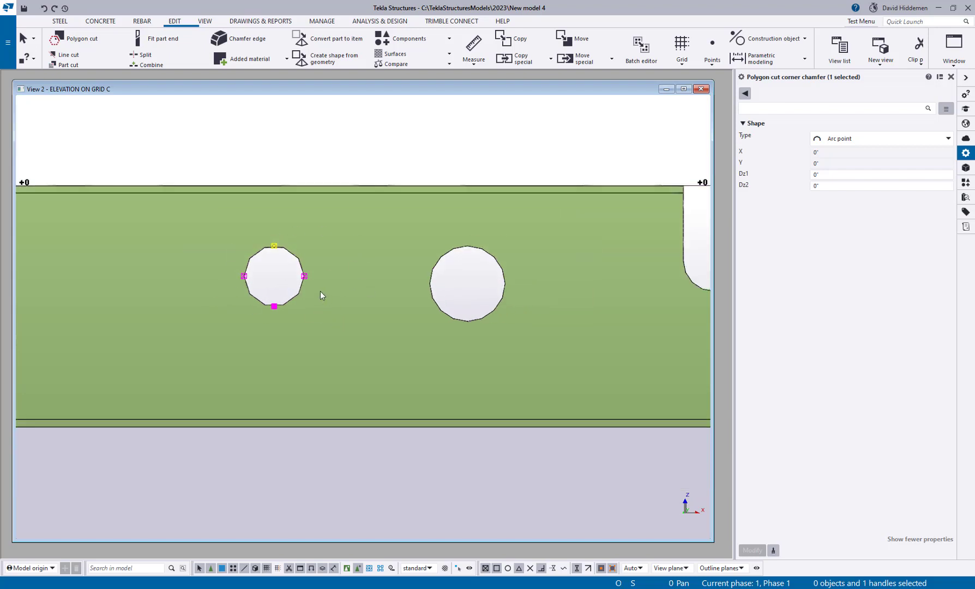
pyautogui.scroll(2, 297, 294)
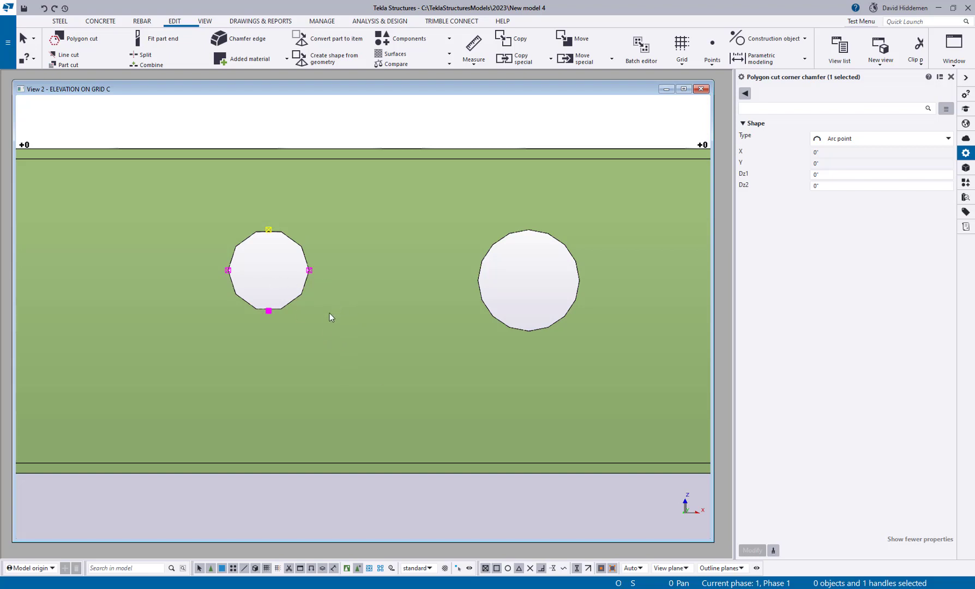
pyautogui.scroll(-2, 328, 316)
pyautogui.moveTo(237, 236); pyautogui.dragTo(519, 354)
pyautogui.press('Delete')
# Delete the corner notch cut from the beam's right end.
pyautogui.scroll(-2, 566, 351)
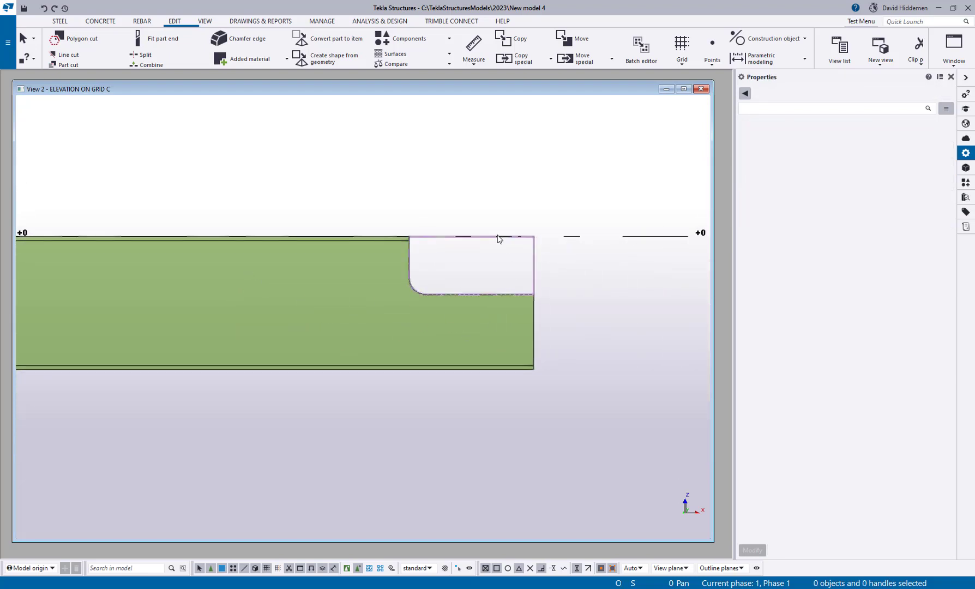
pyautogui.click(497, 237)
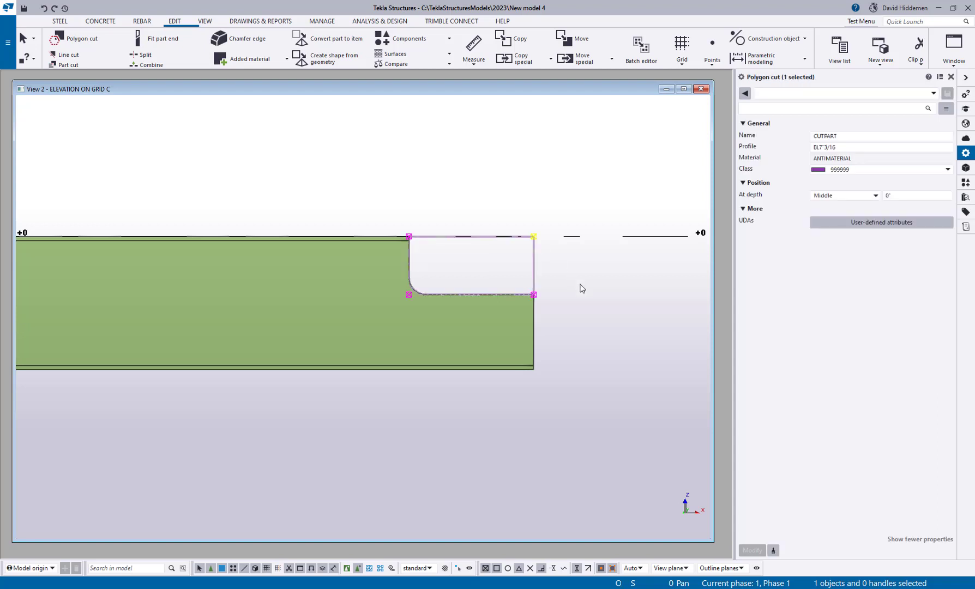
pyautogui.press('Delete')
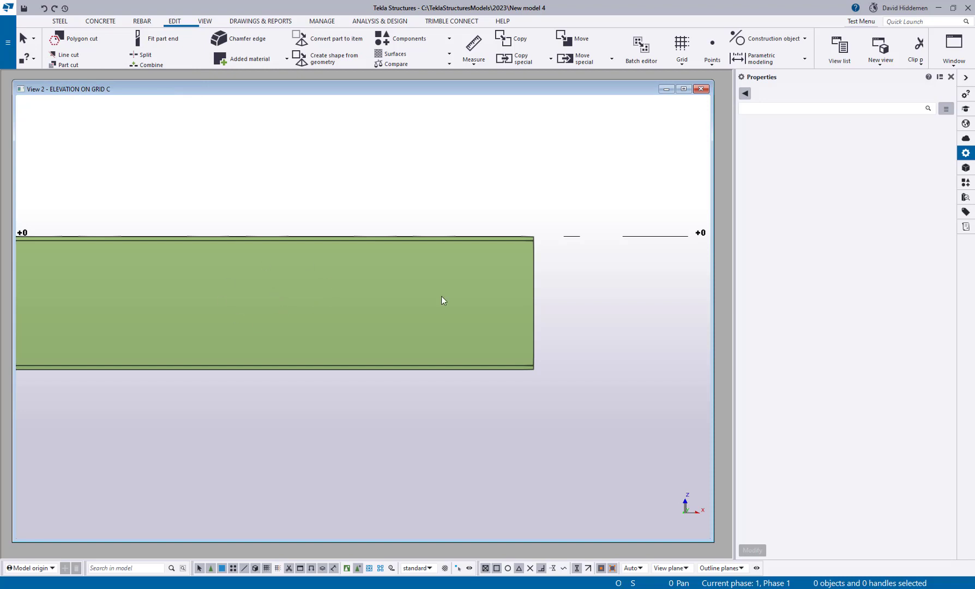
pyautogui.moveTo(441, 296); pyautogui.dragTo(277, 285, button='middle')
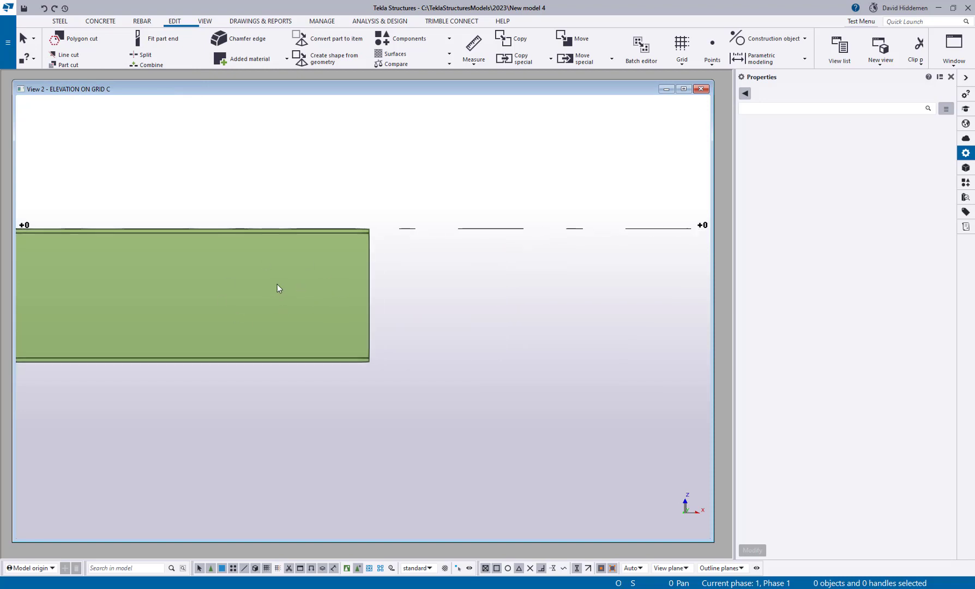
# Create a vertical PIPE6STD column using the Pipe beam preset.
pyautogui.click(59, 20)
pyautogui.click(82, 50)
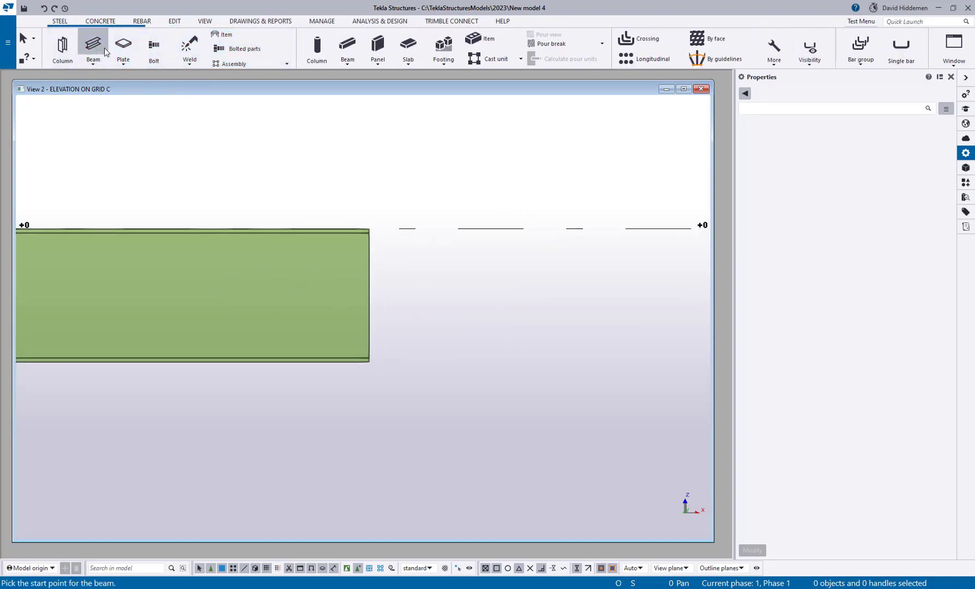
pyautogui.click(881, 94)
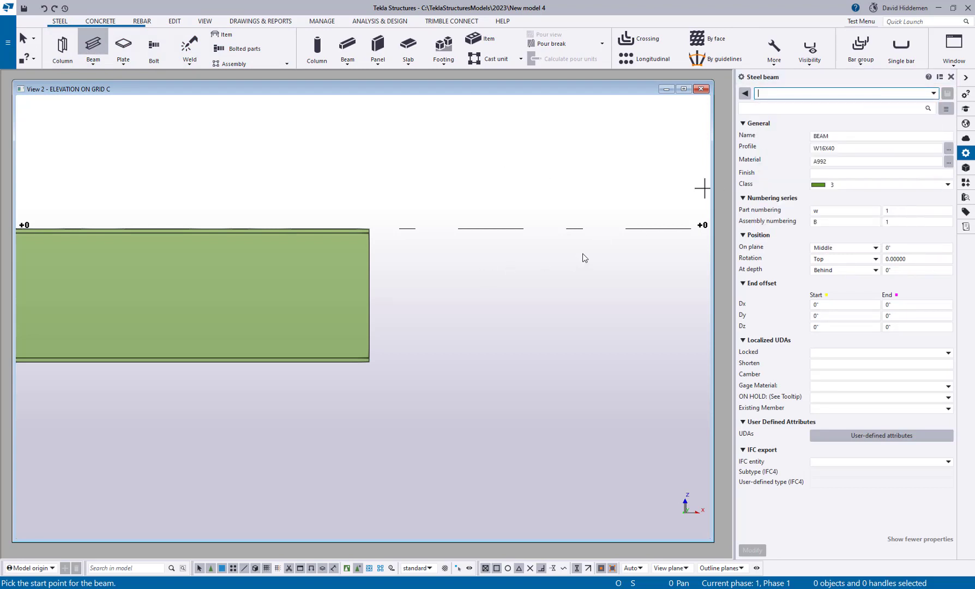
pyautogui.scroll(-2, 407, 288)
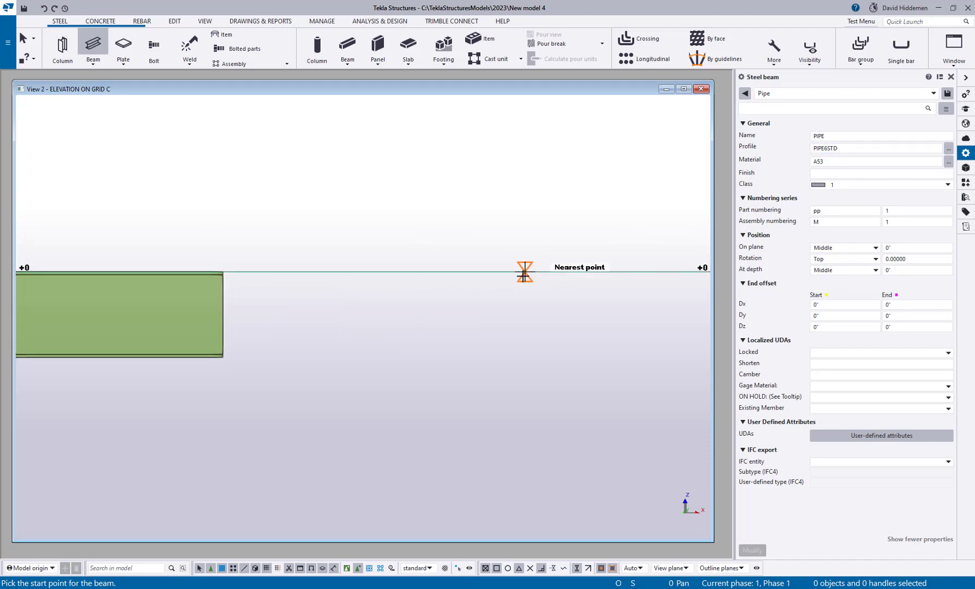
pyautogui.click(524, 357)
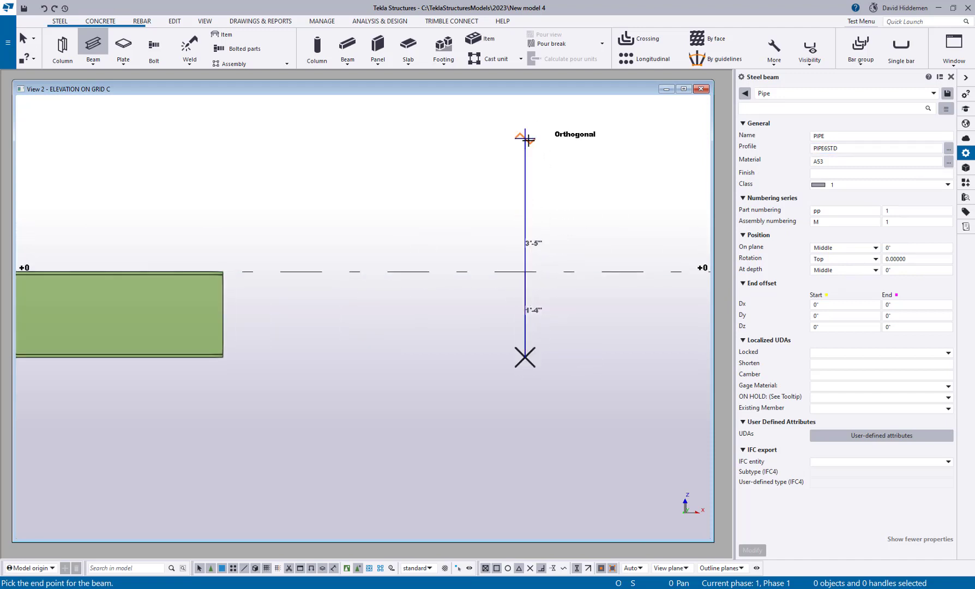
pyautogui.click(524, 141)
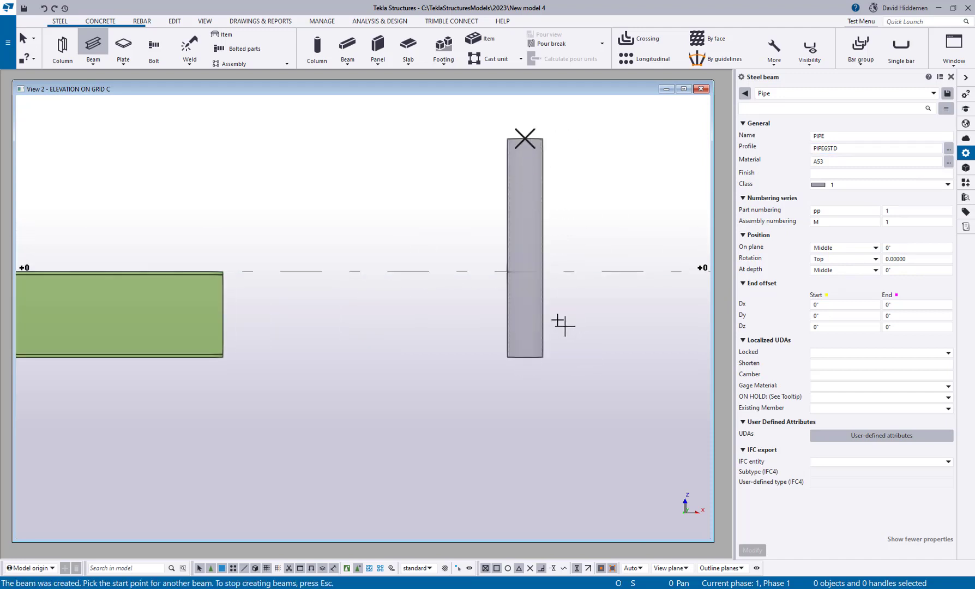
# Remove the accidentally created short vertical pipe.
pyautogui.click(366, 271)
pyautogui.click(365, 181)
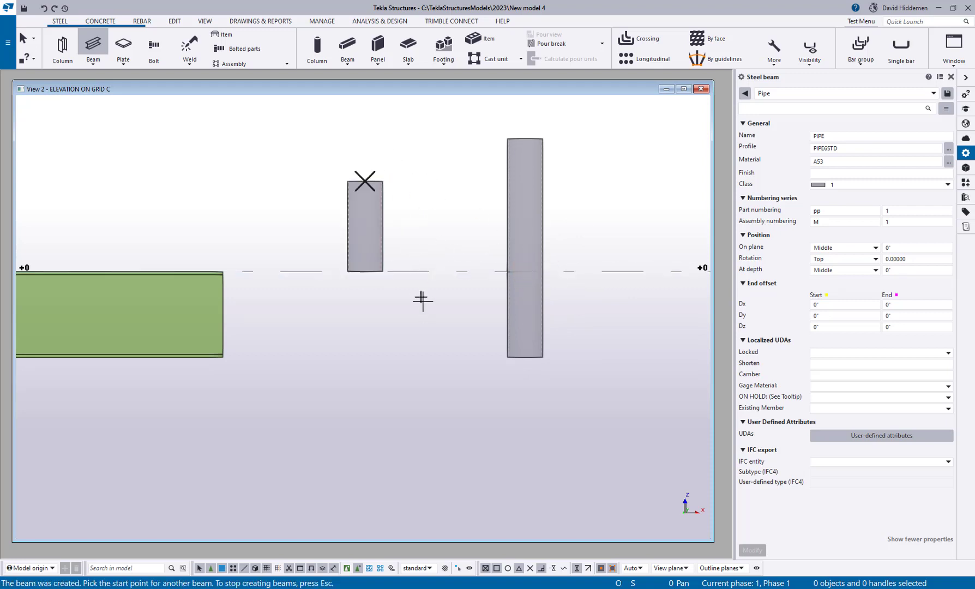
pyautogui.press('Escape')
pyautogui.click(349, 217)
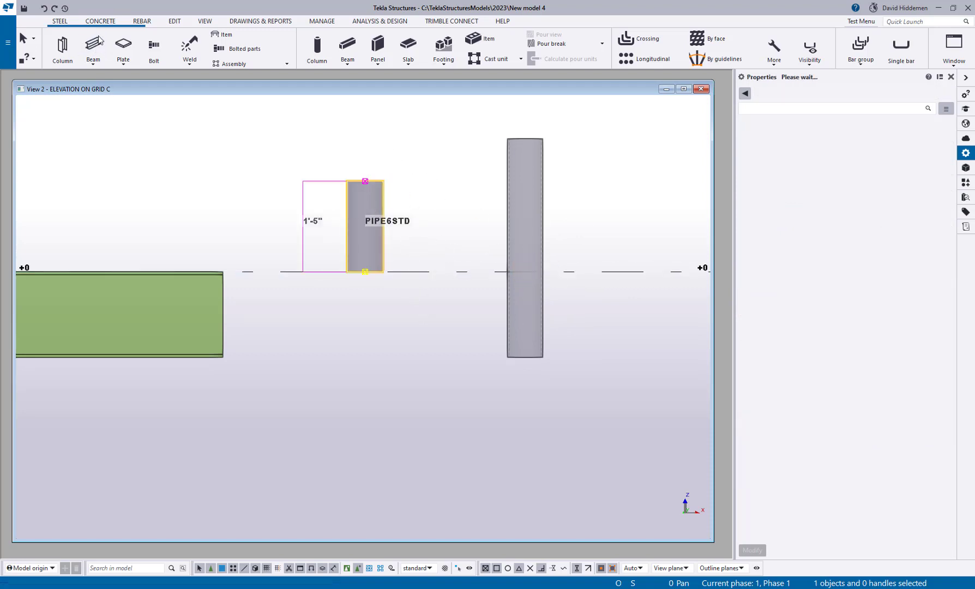
pyautogui.press('Delete')
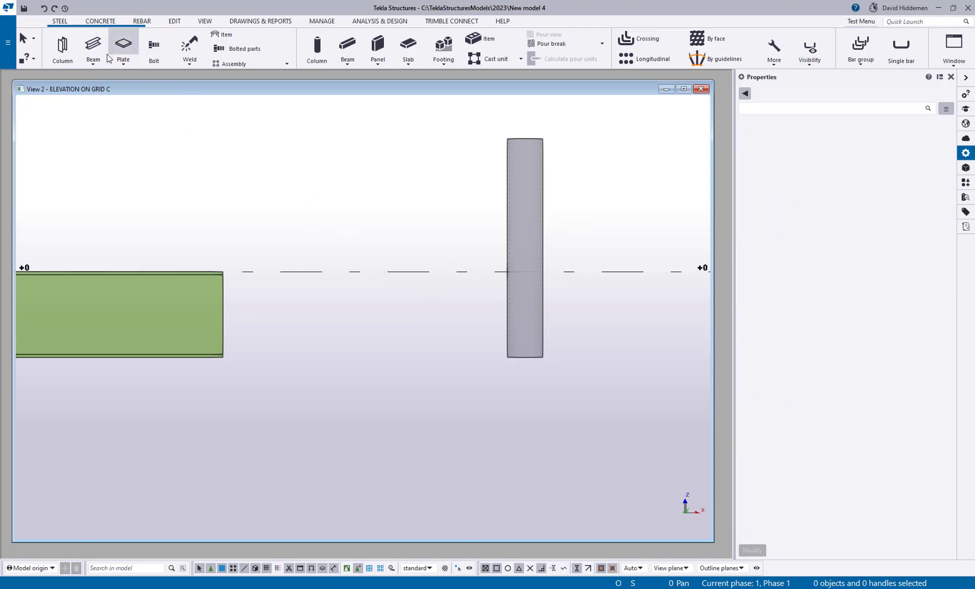
# Add a diagonal PIPE6STD brace rising up-left from the column at +0.
pyautogui.click(93, 46)
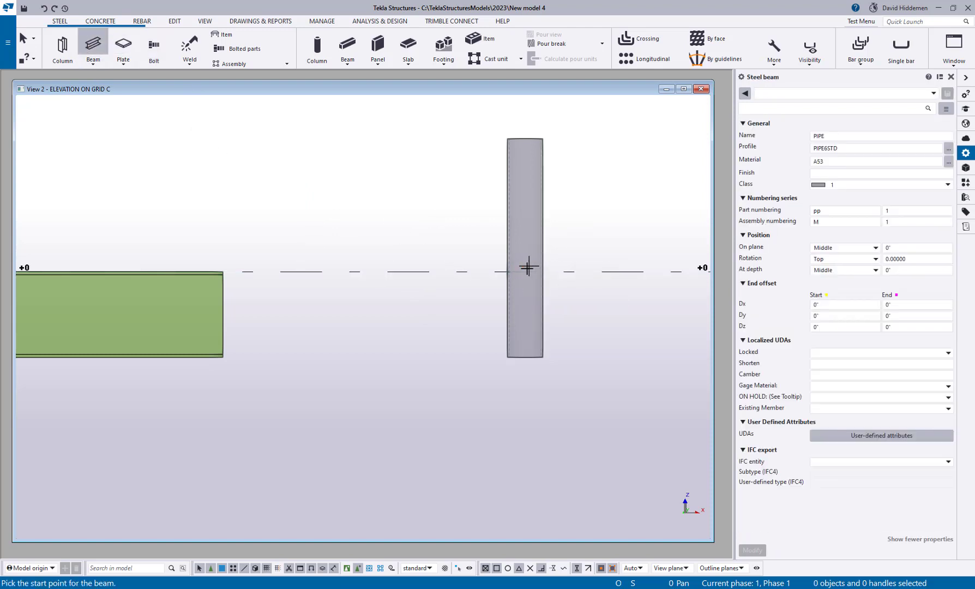
pyautogui.click(524, 357)
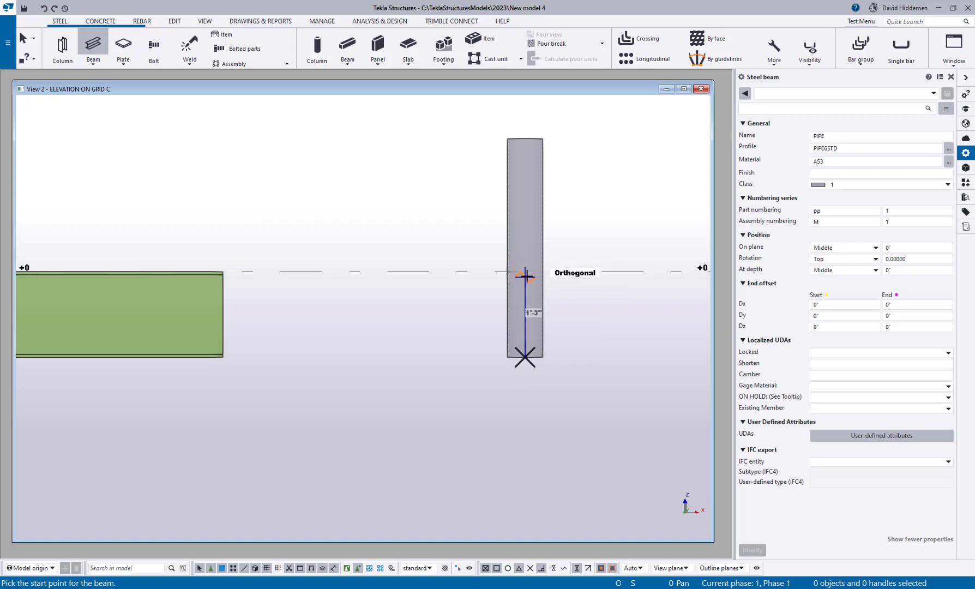
pyautogui.click(524, 271)
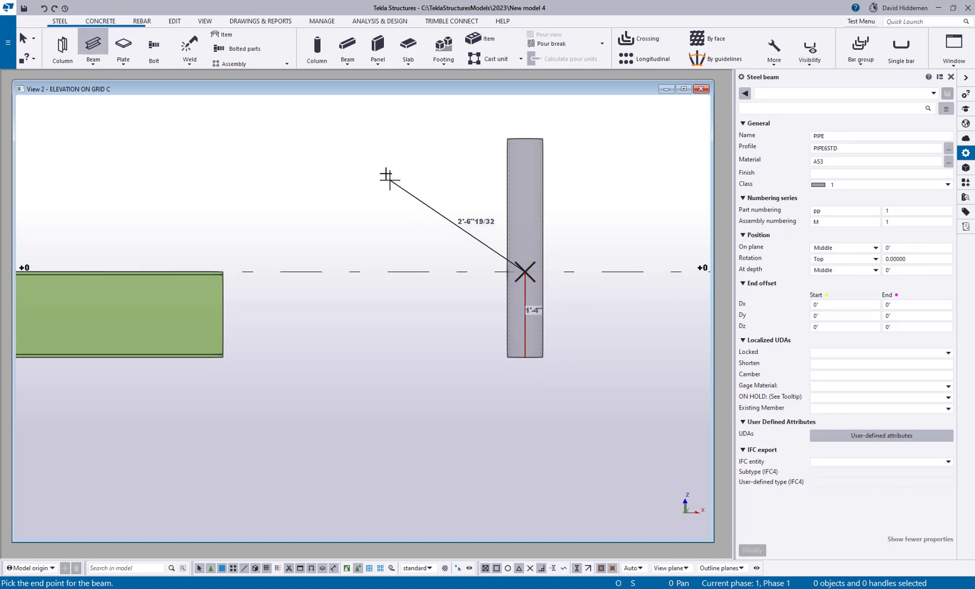
pyautogui.keyDown('ctrl'); pyautogui.click(338, 272); pyautogui.keyUp('ctrl')
pyautogui.click(338, 170)
pyautogui.press('Escape')
pyautogui.scroll(3, 548, 338)
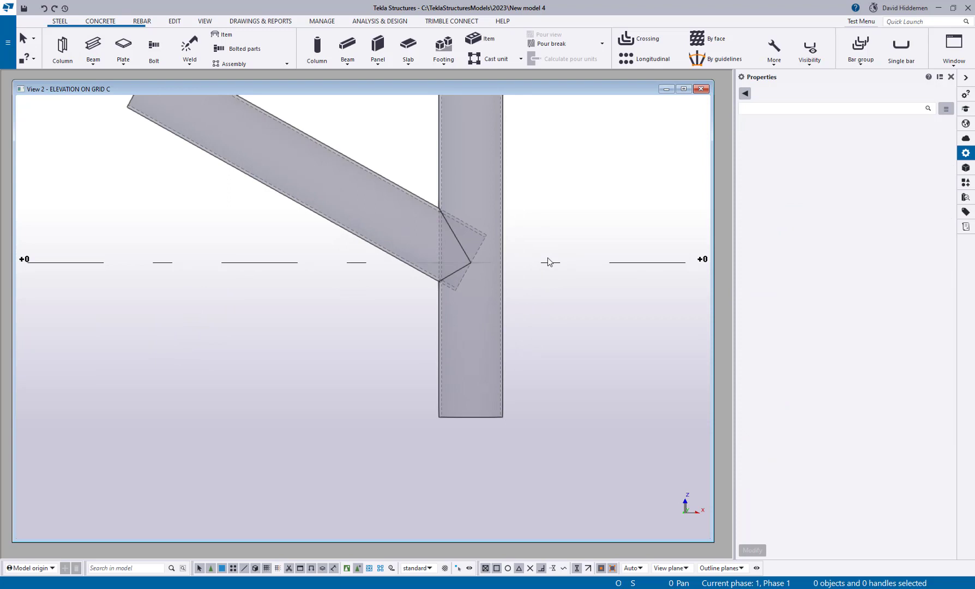
# Part-cut the diagonal brace with the pipe column so its end is coped to the column.
pyautogui.scroll(-2, 533, 286)
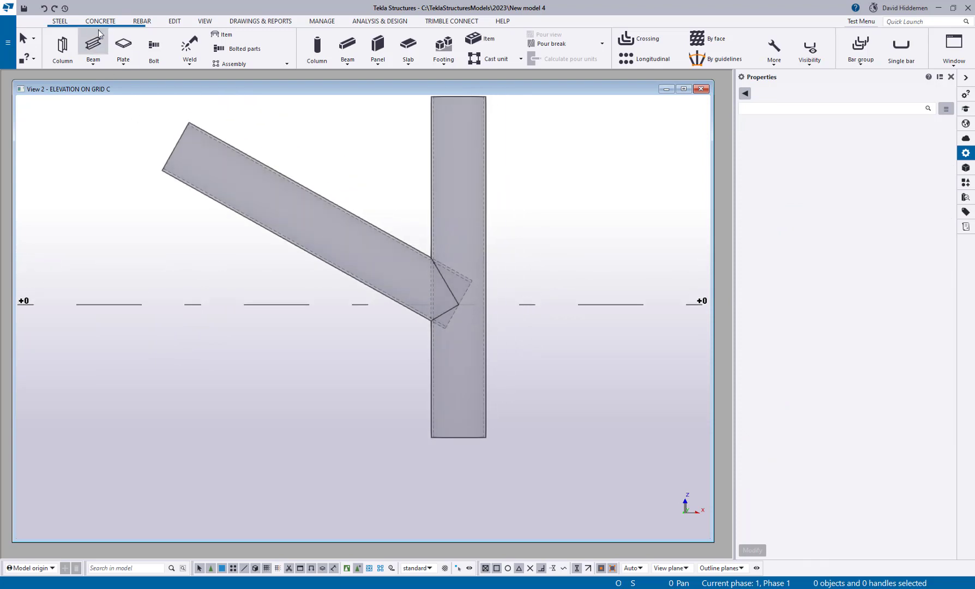
pyautogui.click(174, 22)
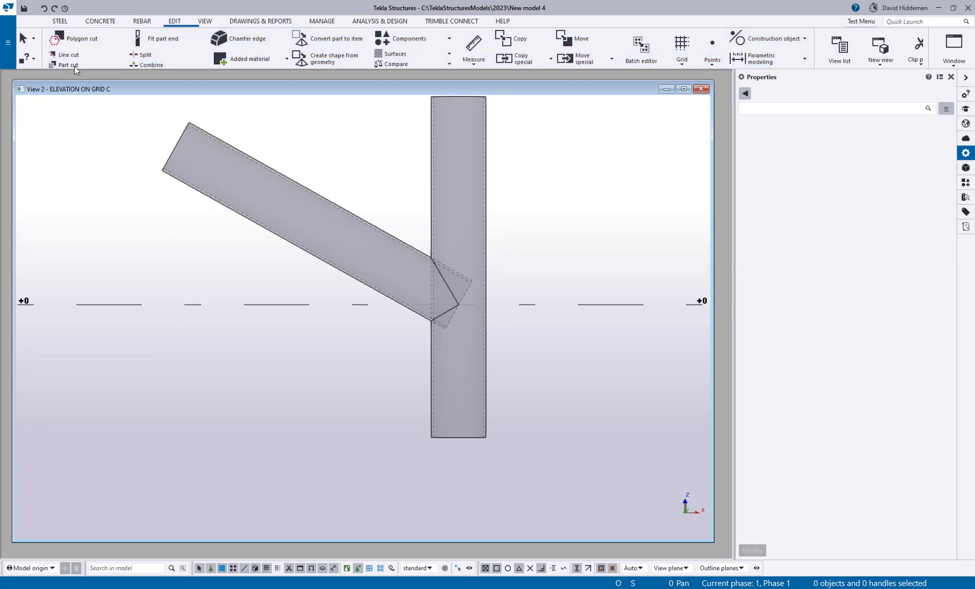
pyautogui.click(76, 64)
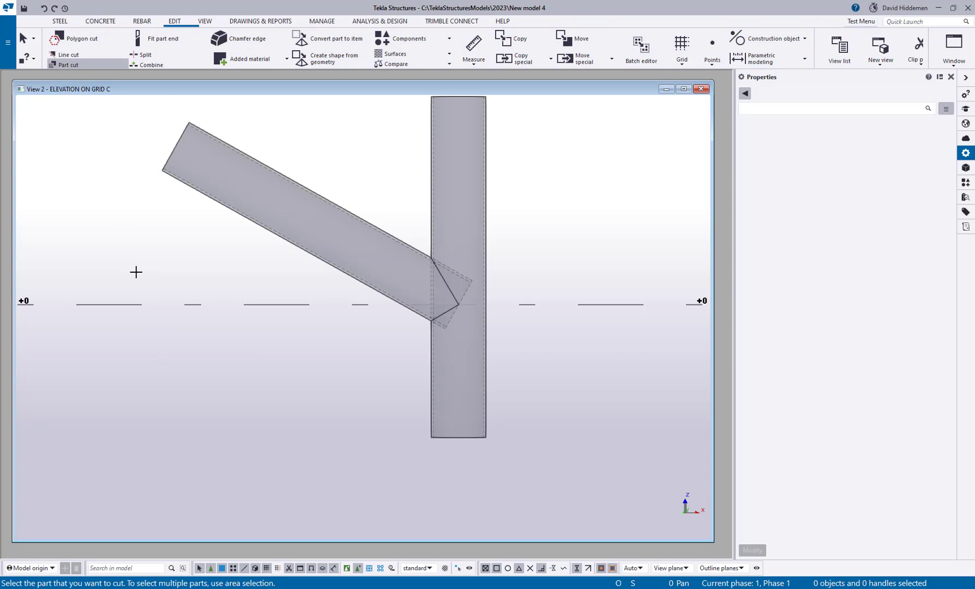
pyautogui.click(358, 285)
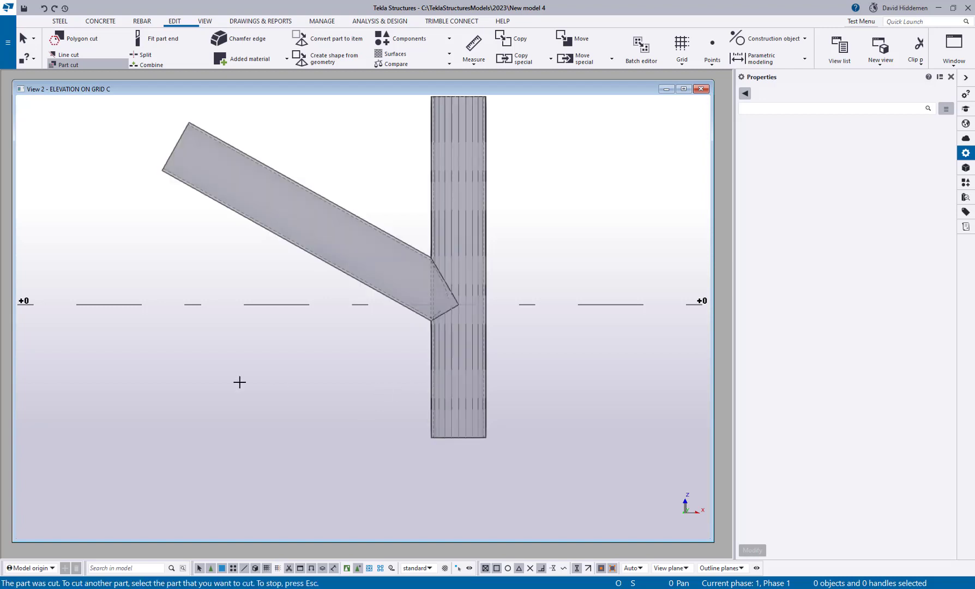
pyautogui.click(433, 390)
pyautogui.rightClick(539, 247)
pyautogui.click(550, 254)
# Rotate the view into 3D around the brace–column joint.
pyautogui.scroll(-3, 481, 283)
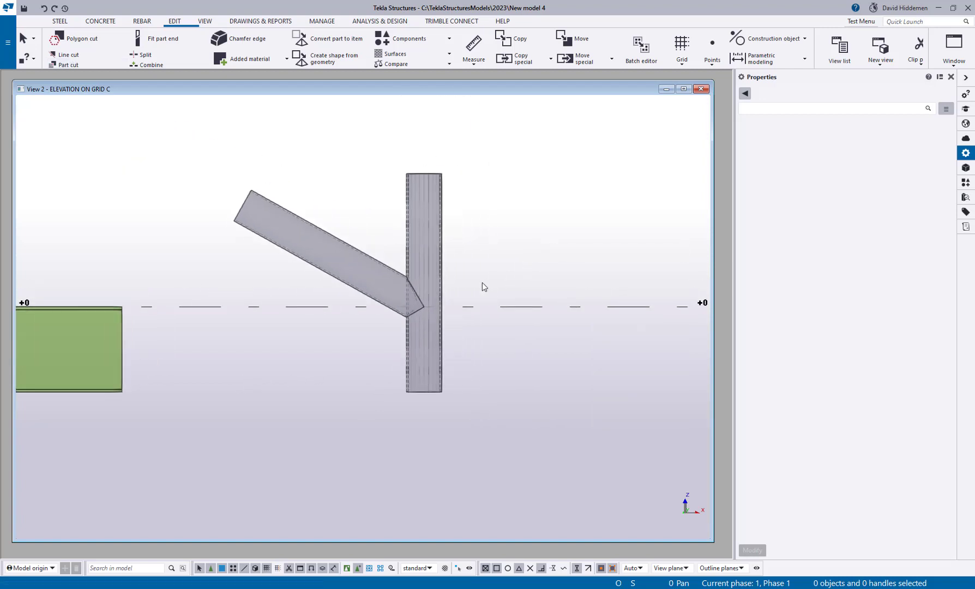
pyautogui.press('v')
pyautogui.click(426, 294)
pyautogui.keyDown('ctrl'); pyautogui.moveTo(426, 294); pyautogui.dragTo(395, 336, button='middle'); pyautogui.keyUp('ctrl')
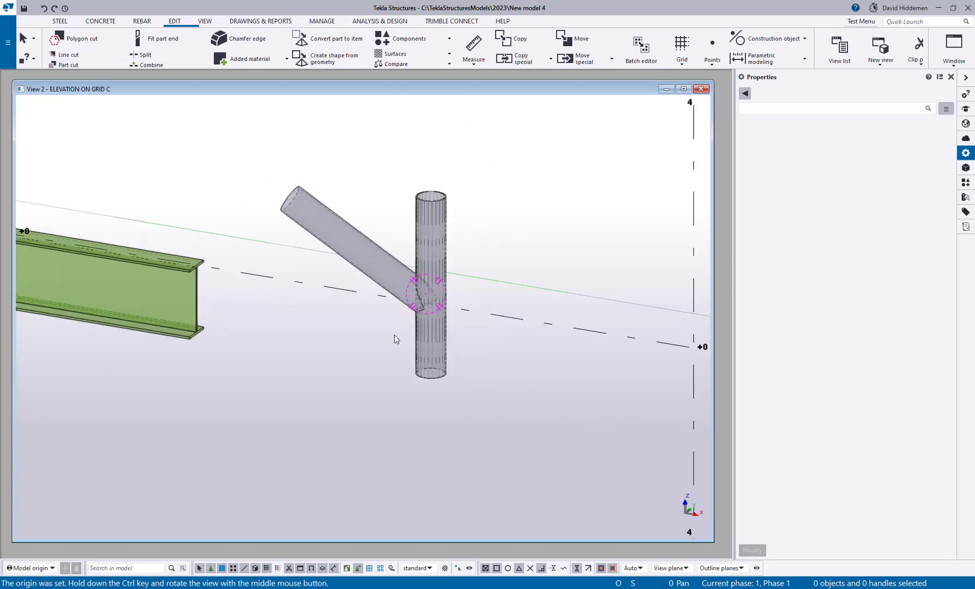
pyautogui.scroll(4, 443, 296)
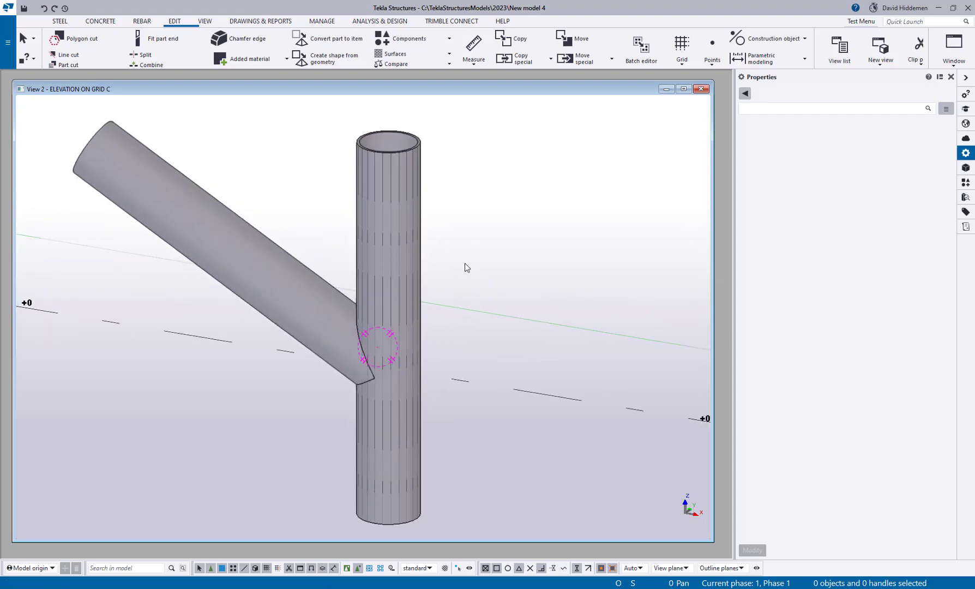
# Hide the pipe column to reveal the coped brace end.
pyautogui.click(391, 302)
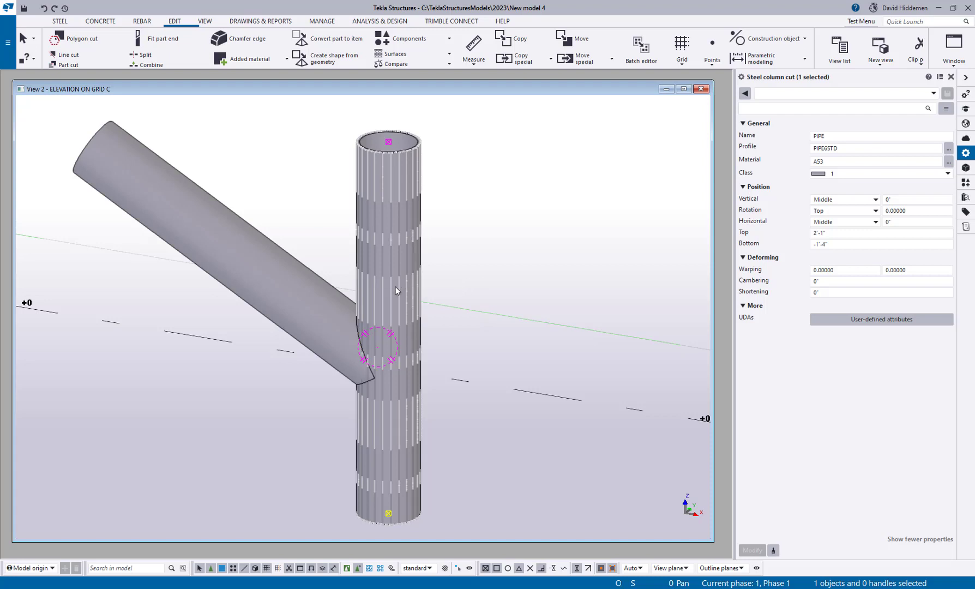
pyautogui.click(425, 266)
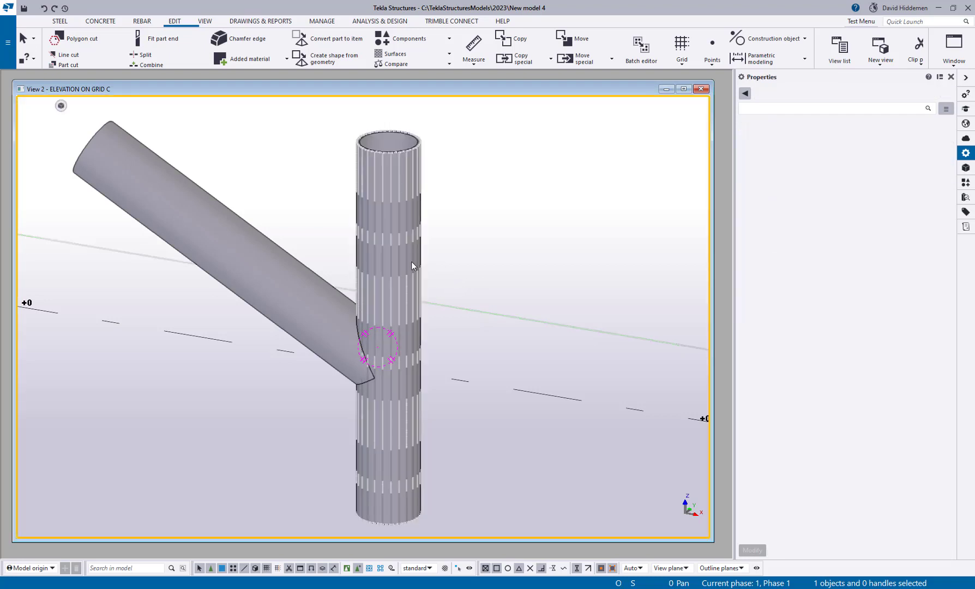
pyautogui.click(412, 261)
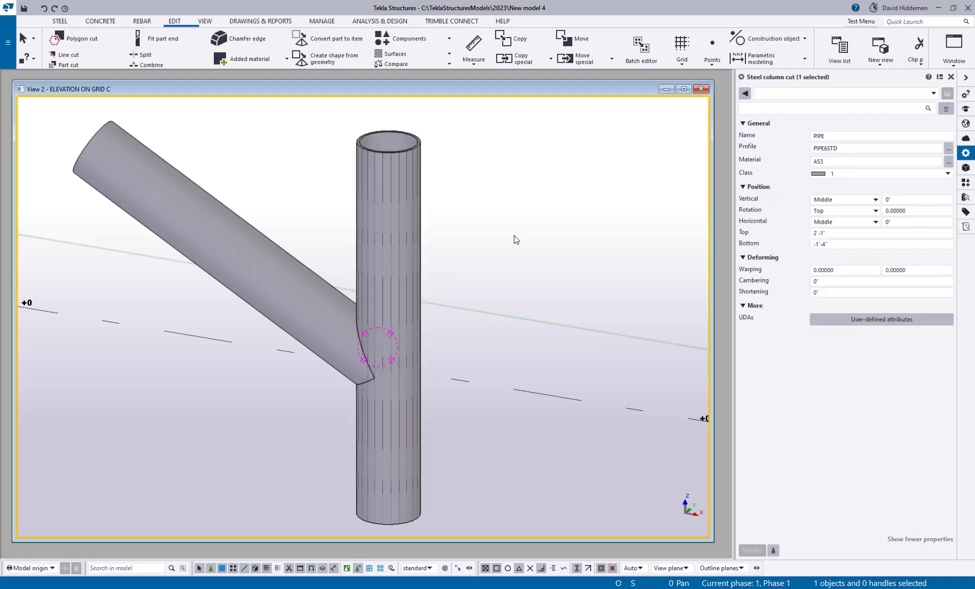
pyautogui.scroll(5, 375, 152)
pyautogui.click(367, 180)
pyautogui.rightClick(368, 180)
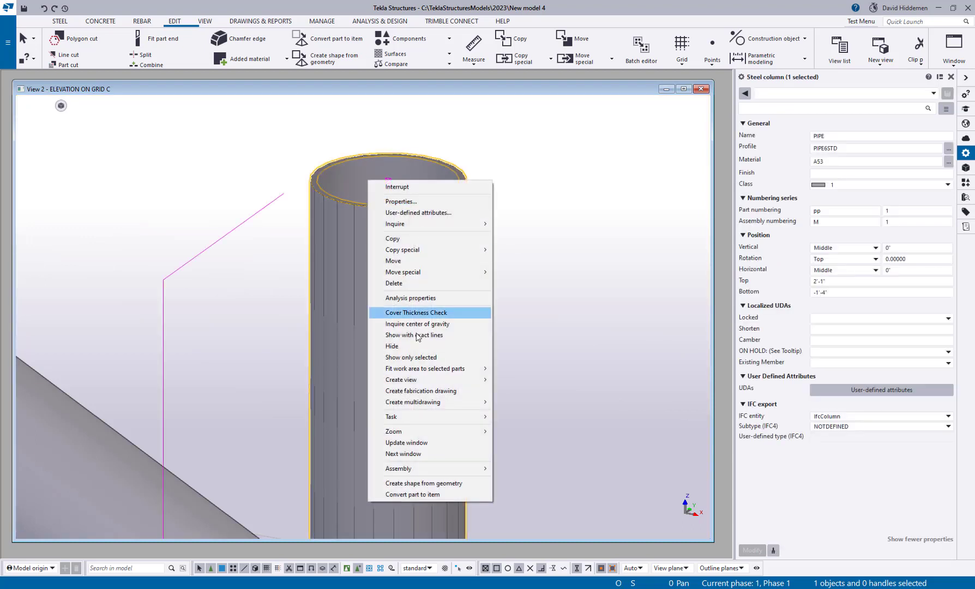
pyautogui.click(436, 352)
pyautogui.scroll(-4, 479, 241)
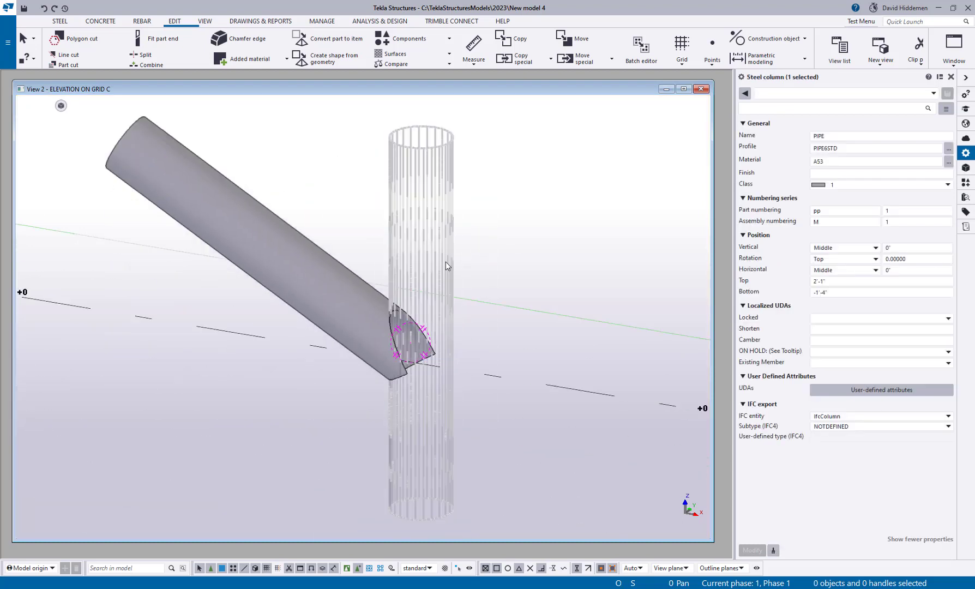
pyautogui.scroll(2, 458, 246)
pyautogui.scroll(-2, 369, 222)
# Change the column cut's profile to a larger pipe from the profile catalogue and apply it.
pyautogui.click(369, 222)
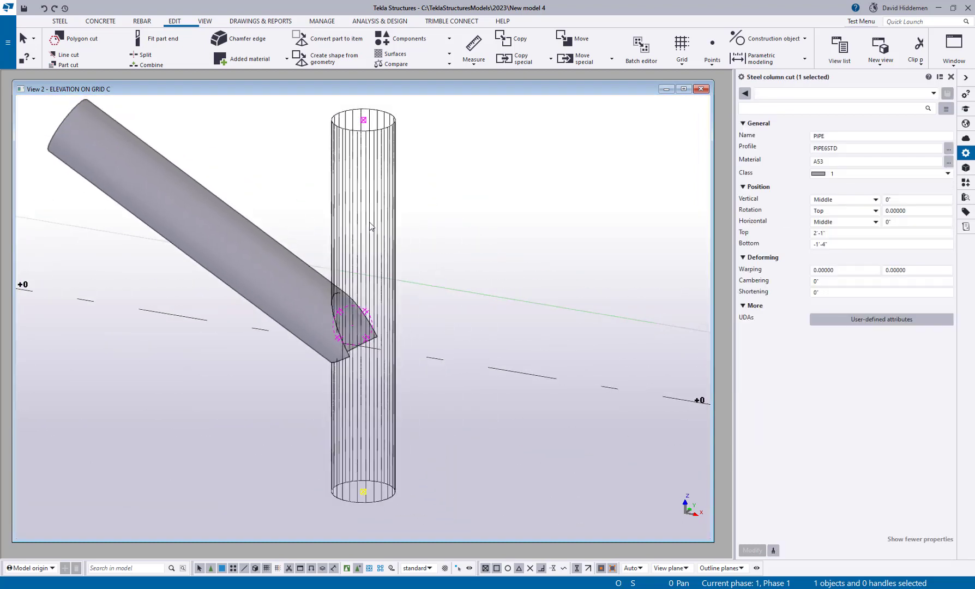
pyautogui.click(815, 147)
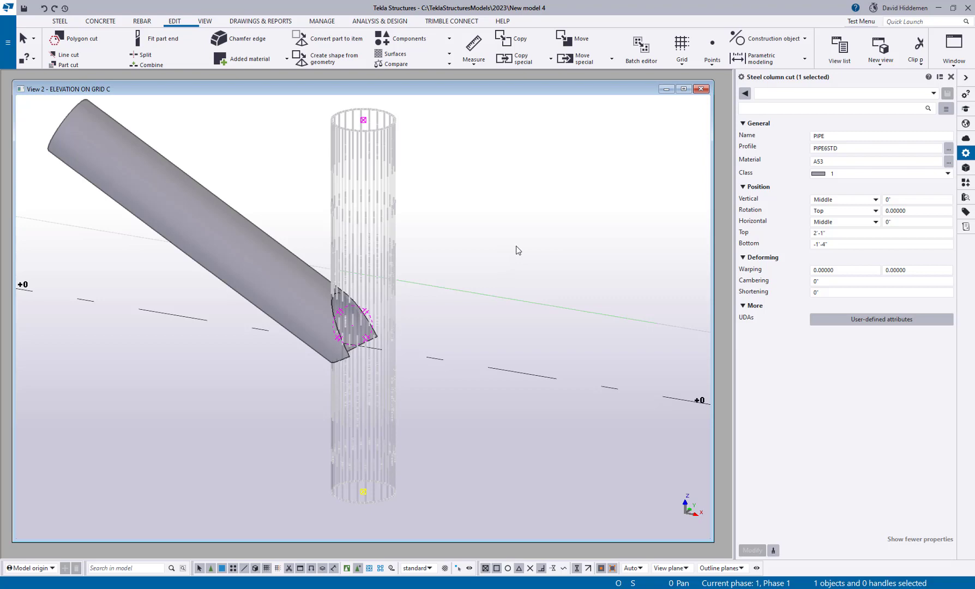
pyautogui.click(949, 148)
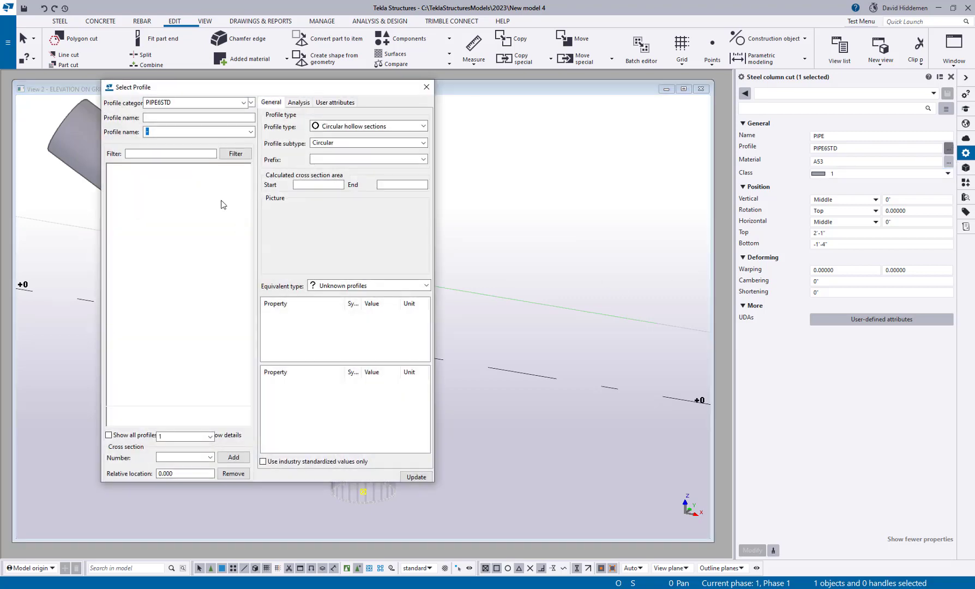
pyautogui.doubleClick(172, 295)
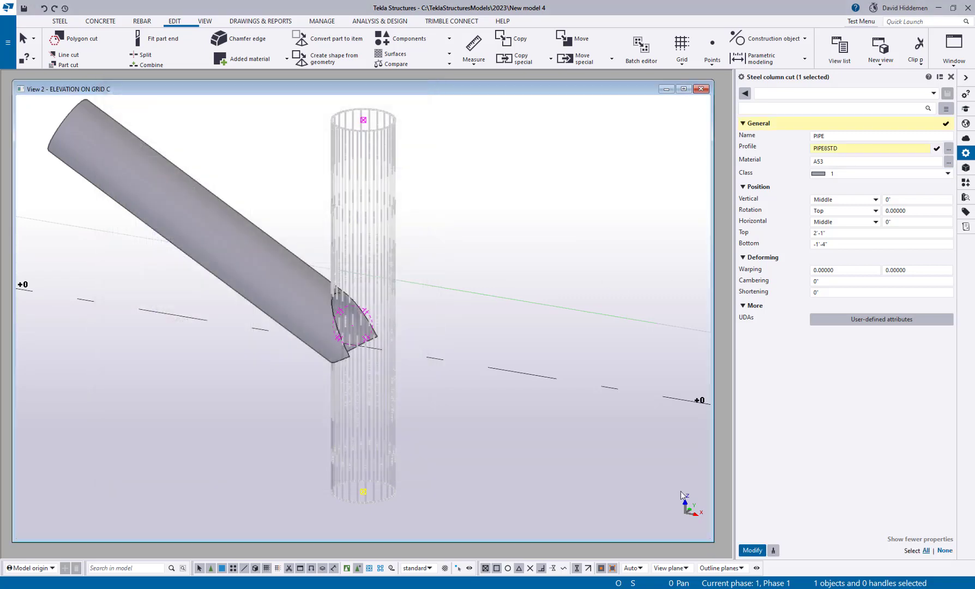
pyautogui.click(752, 550)
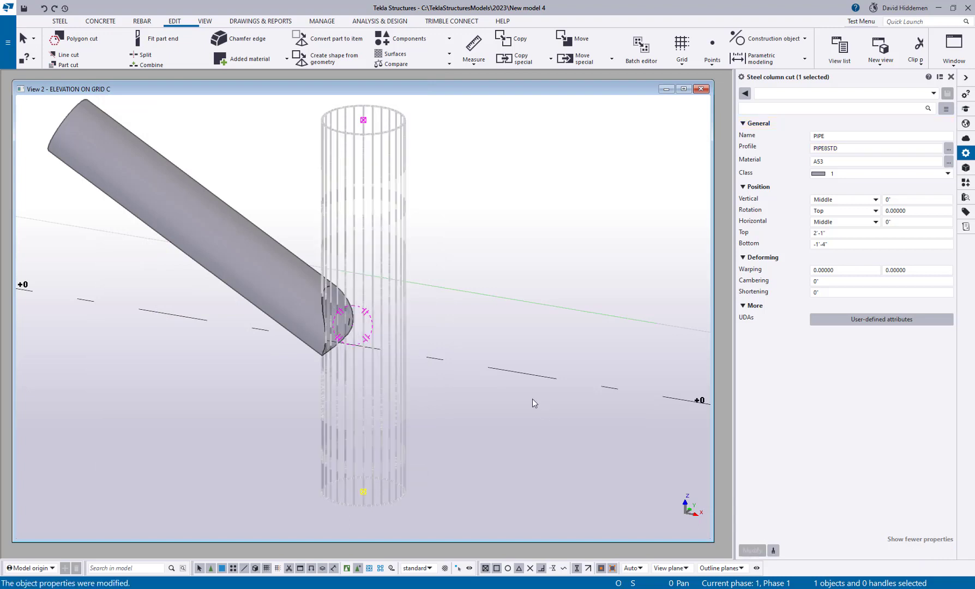
pyautogui.rightClick(534, 248)
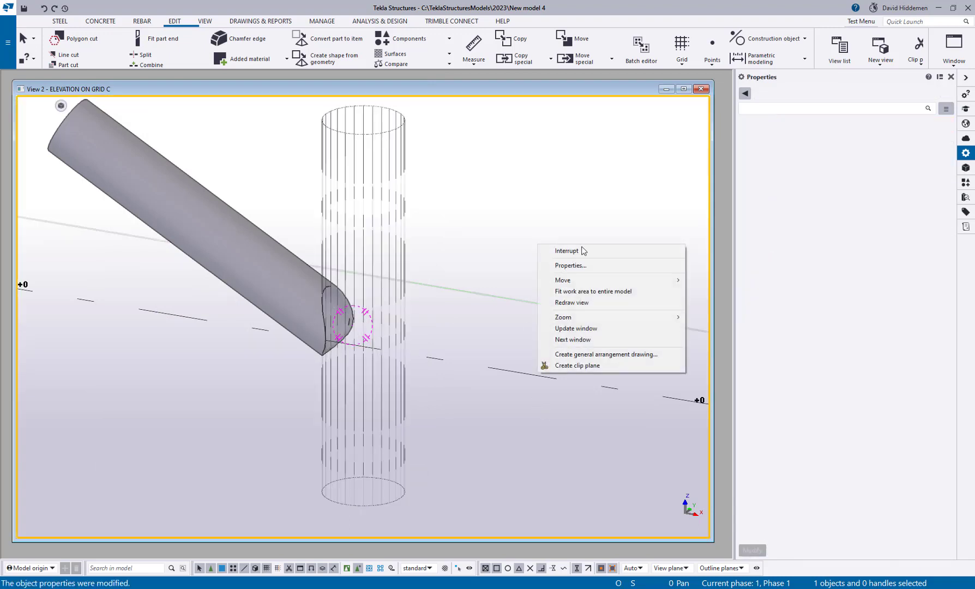
# Redraw the view, inspect the brace–column junction, and select the PIPE8STD column cut.
pyautogui.click(567, 302)
pyautogui.scroll(5, 388, 303)
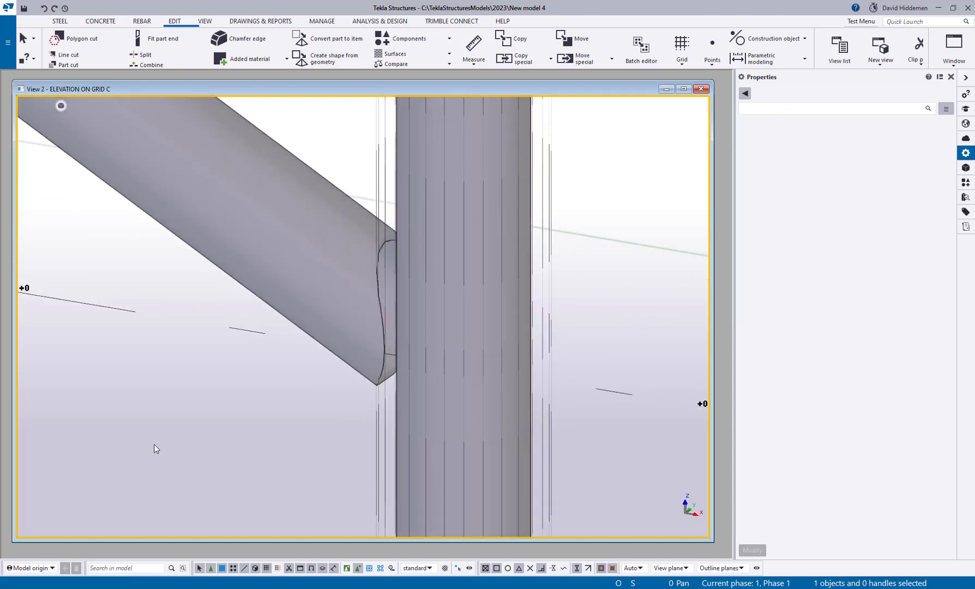
pyautogui.scroll(-5, 166, 437)
pyautogui.click(330, 319)
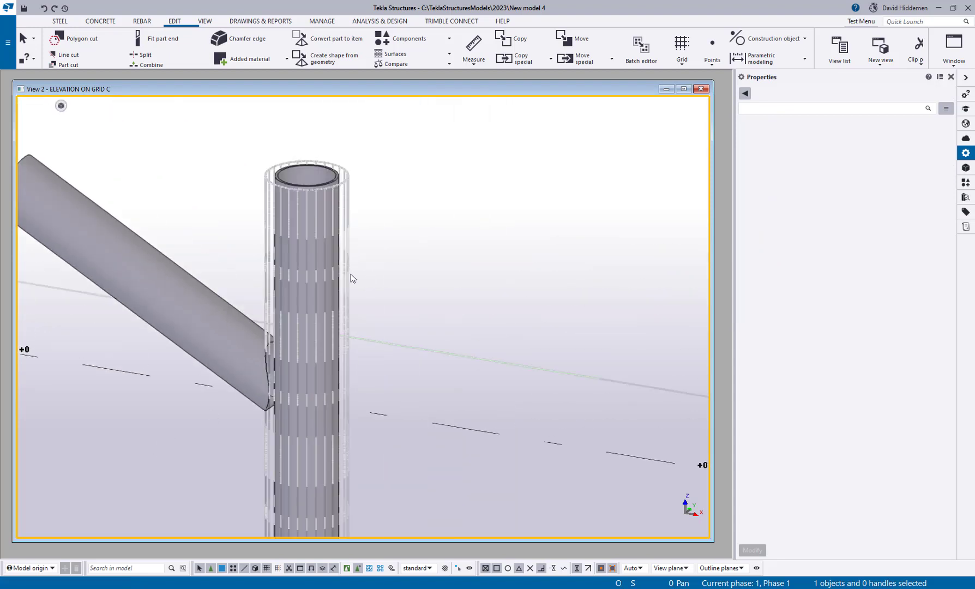
pyautogui.scroll(-4, 463, 275)
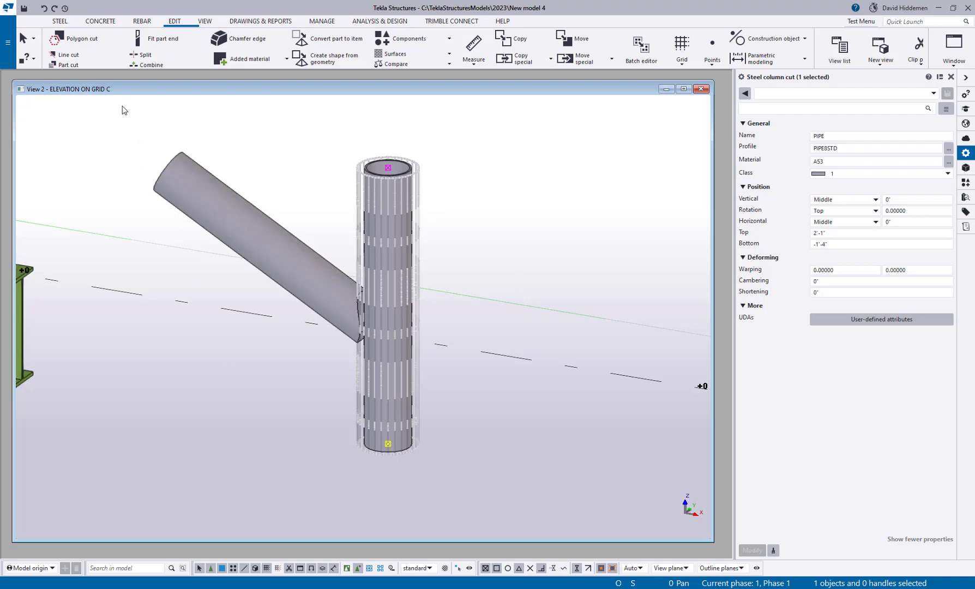
# Create a new PIPE6STD steel member by picking its start and end points.
pyautogui.click(59, 22)
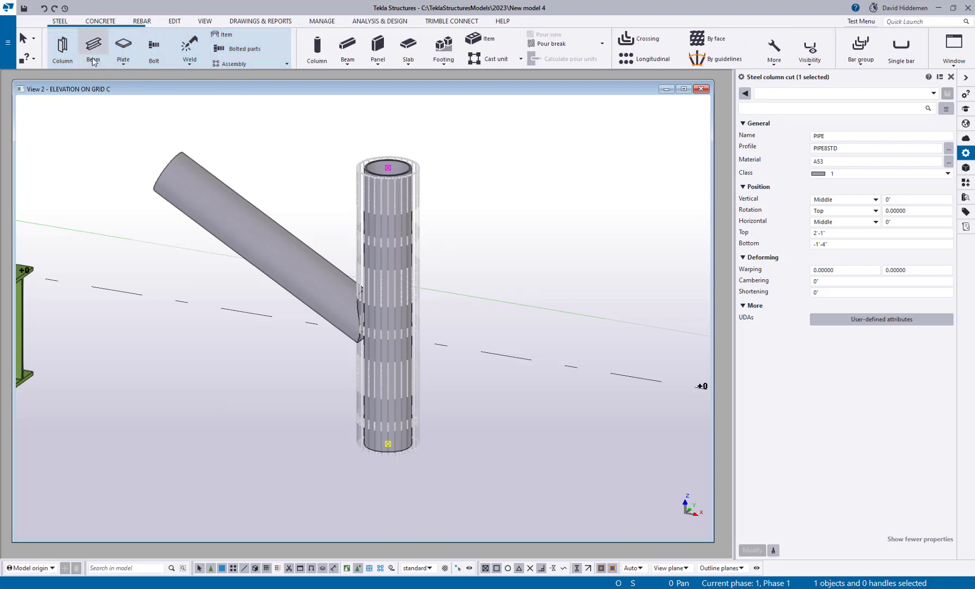
pyautogui.click(93, 46)
pyautogui.scroll(8, 300, 279)
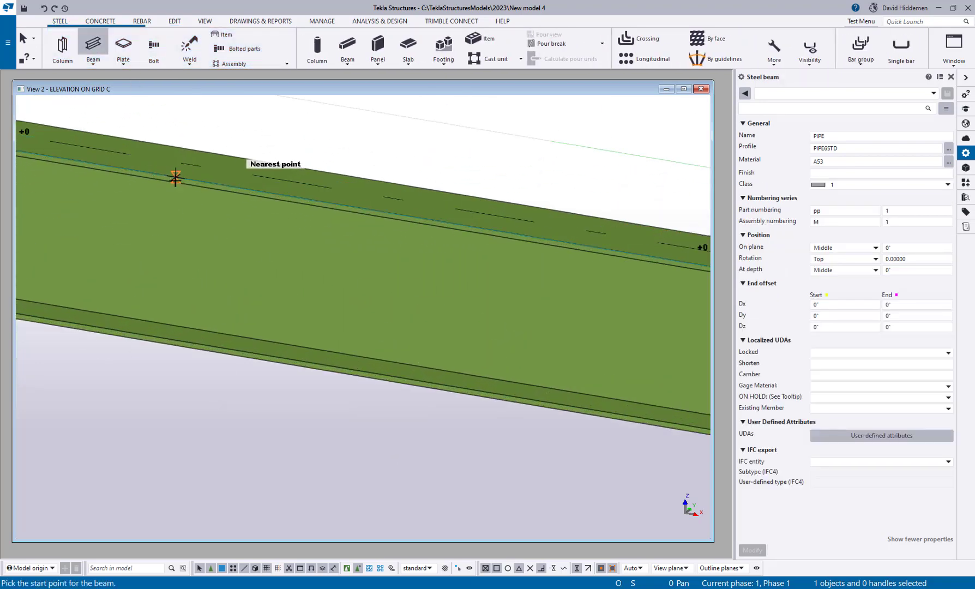
pyautogui.click(175, 177)
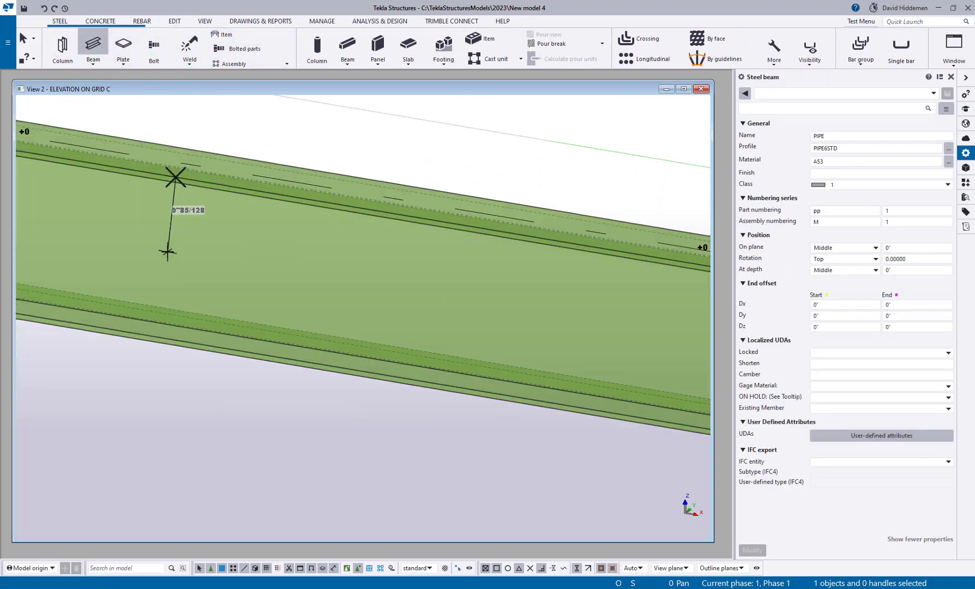
pyautogui.scroll(-3, 170, 218)
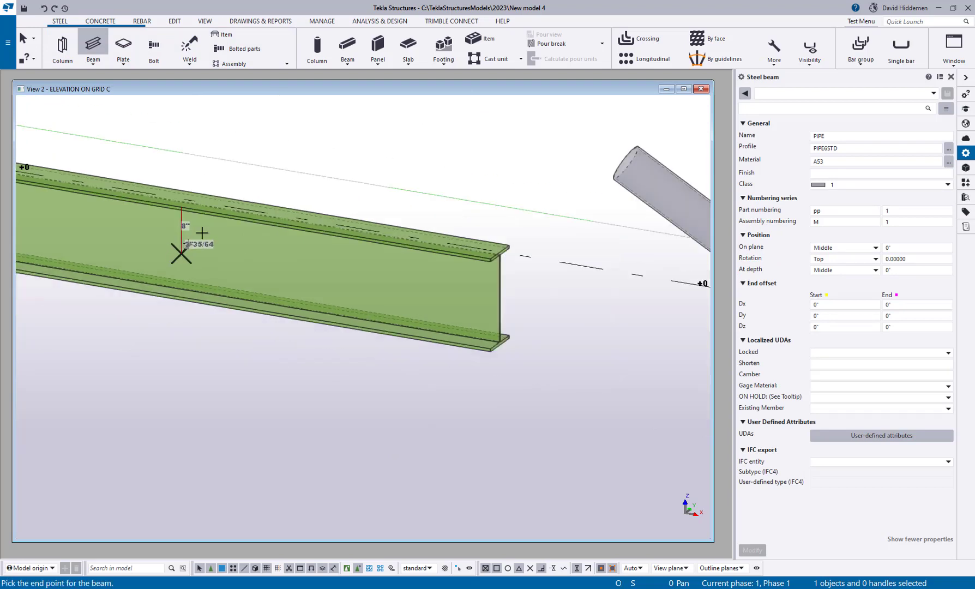
pyautogui.click(272, 186)
pyautogui.press('Escape')
# Move the new pipe down-left so it passes through the W16X40 beam web.
pyautogui.click(182, 259)
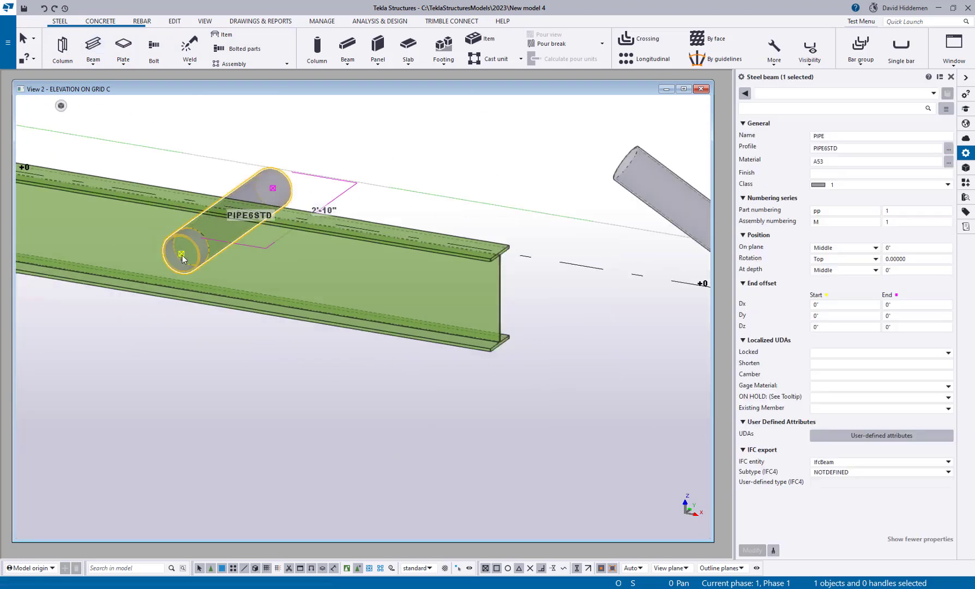
pyautogui.rightClick(183, 259)
pyautogui.click(218, 321)
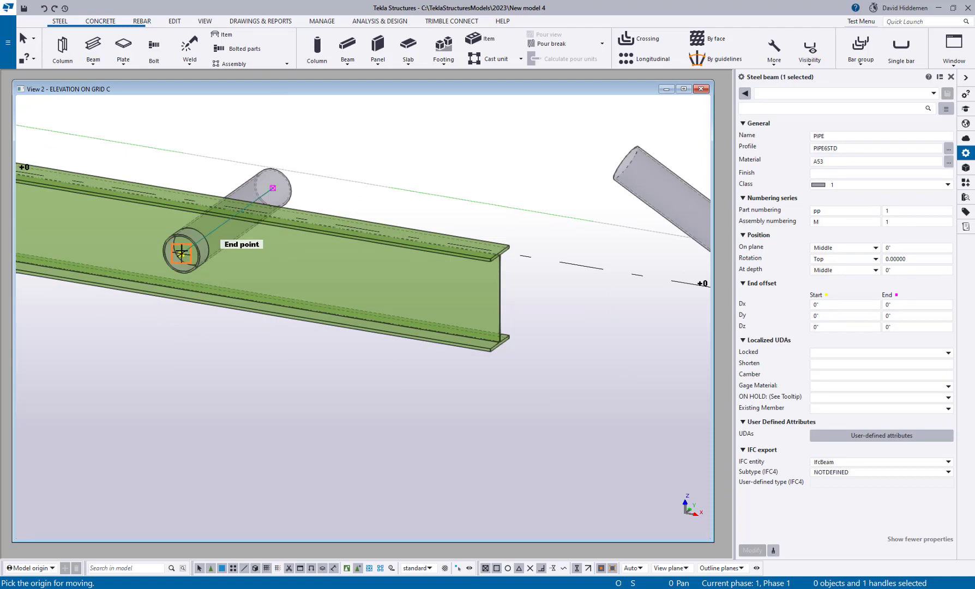
pyautogui.click(181, 254)
pyautogui.click(93, 317)
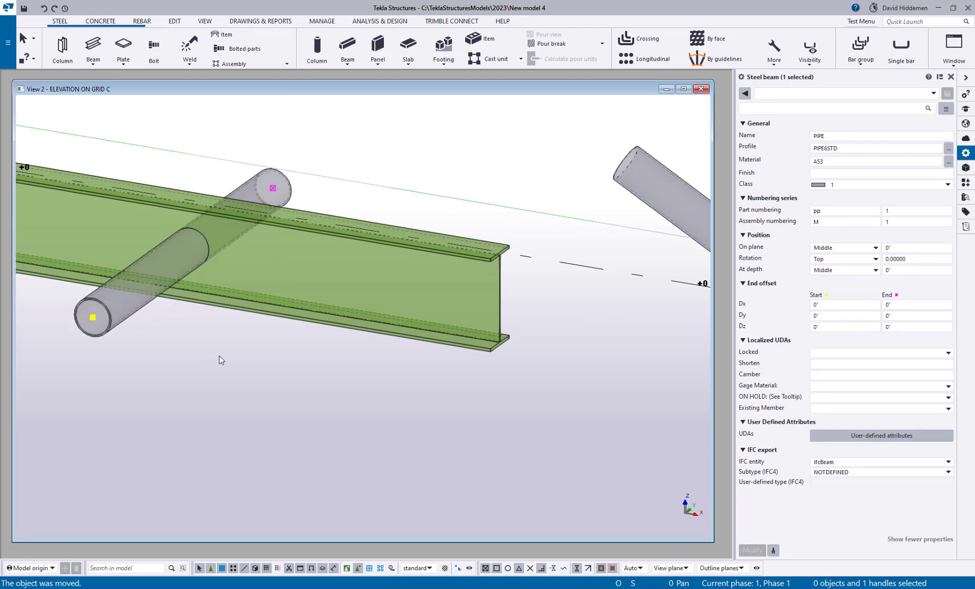
pyautogui.click(252, 313)
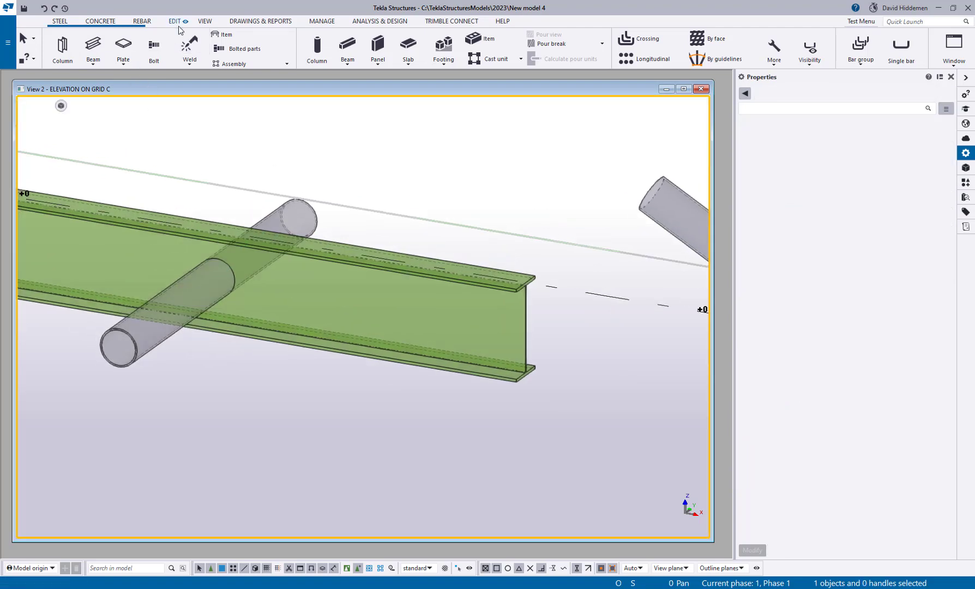
# Part-cut the green W16X40 beam using the pipe as the cutting shape.
pyautogui.click(175, 22)
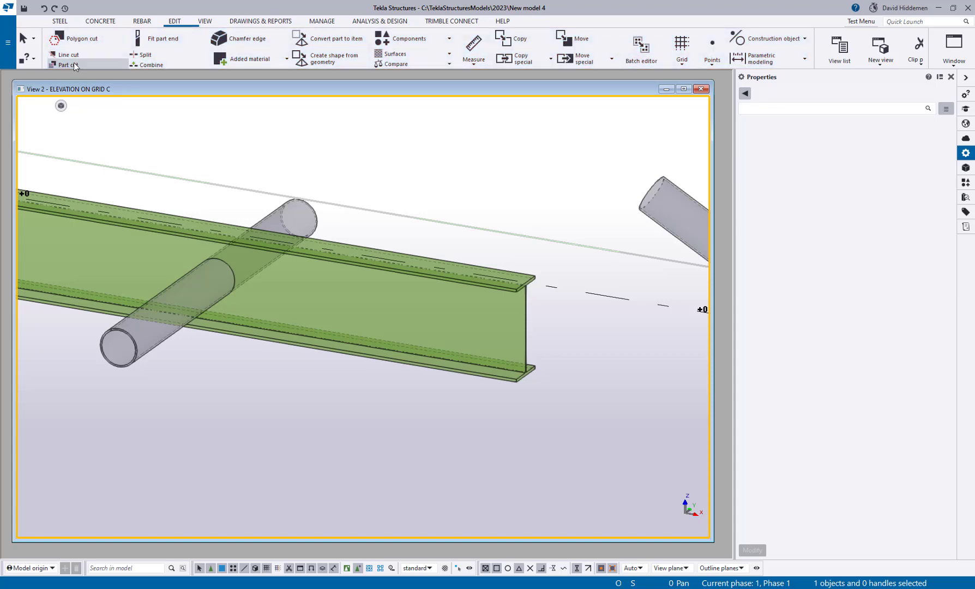
pyautogui.click(68, 64)
pyautogui.click(333, 247)
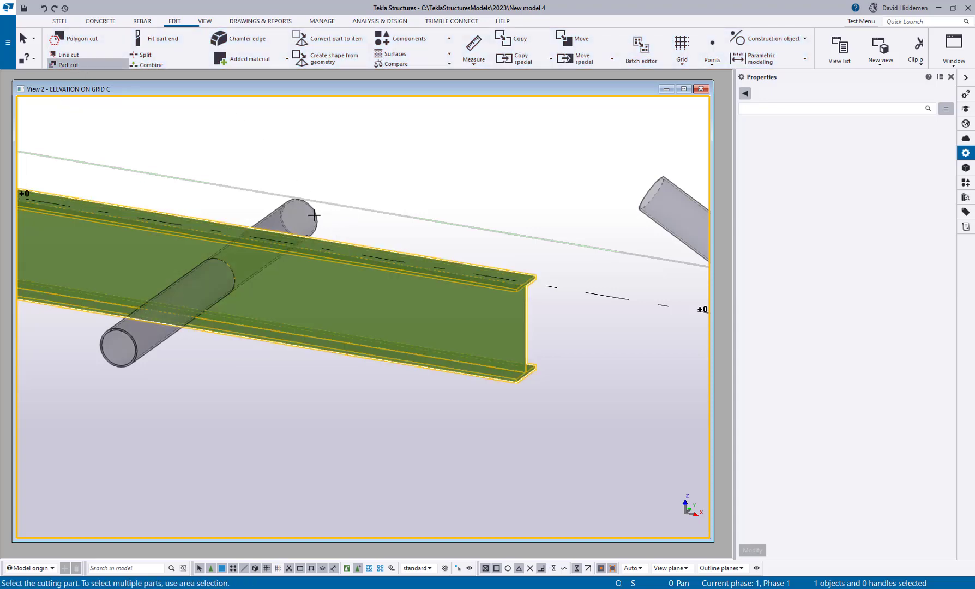
pyautogui.click(320, 208)
# Show the model rendered solid, delete the pipe, and select the cut's Profile field.
pyautogui.scroll(3, 260, 327)
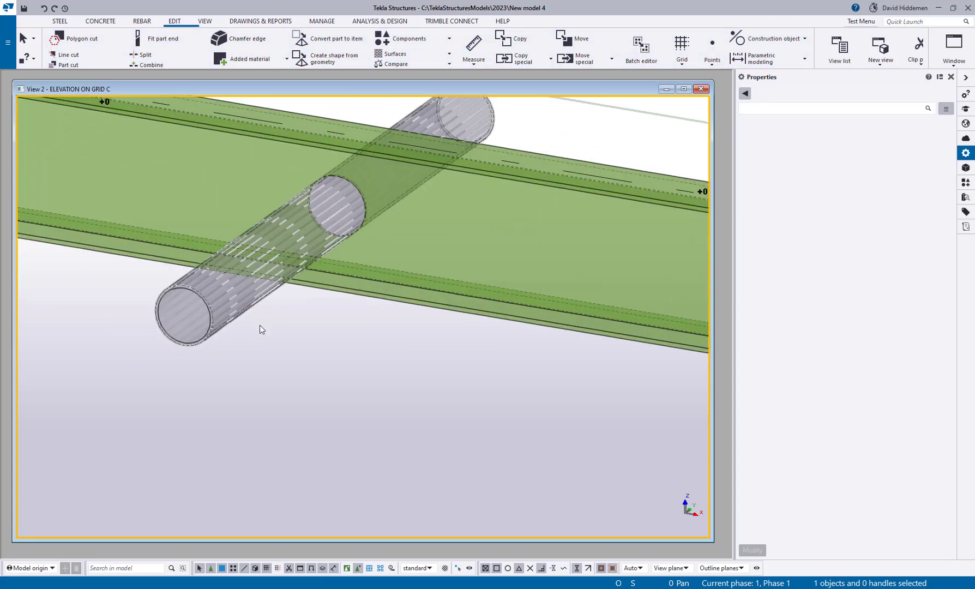
pyautogui.hotkey('ctrl', '4')
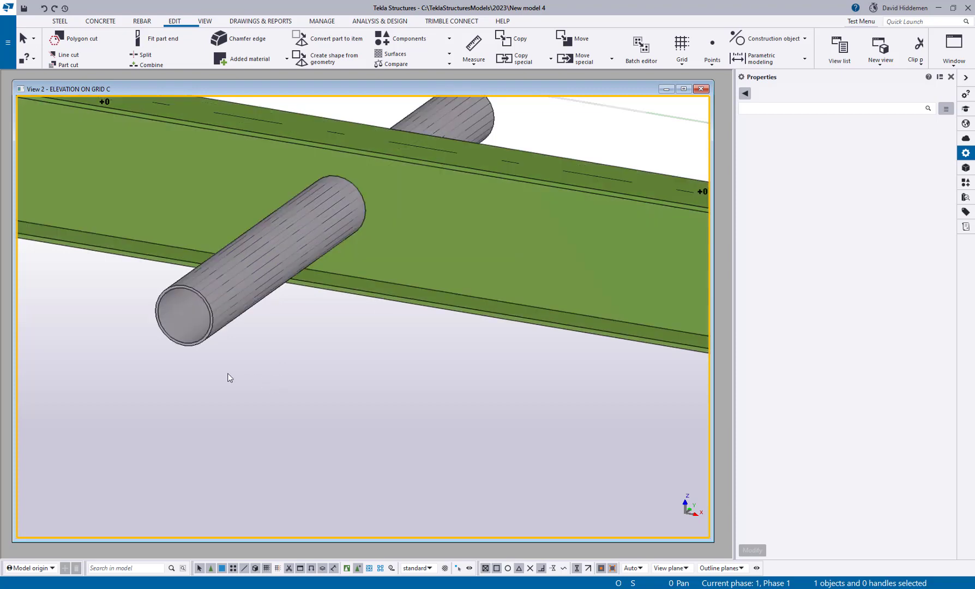
pyautogui.click(178, 316)
pyautogui.press('Delete')
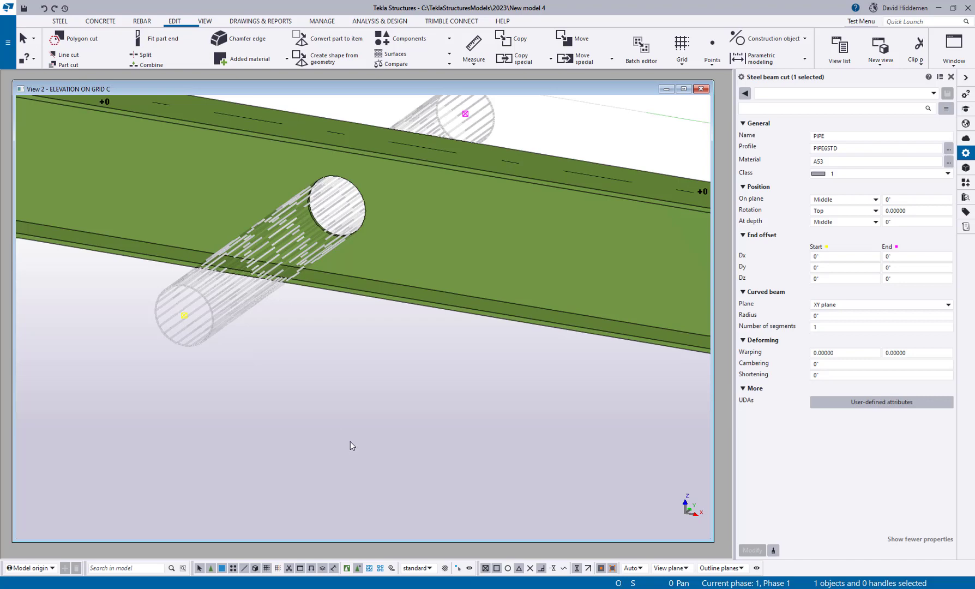
pyautogui.click(850, 148)
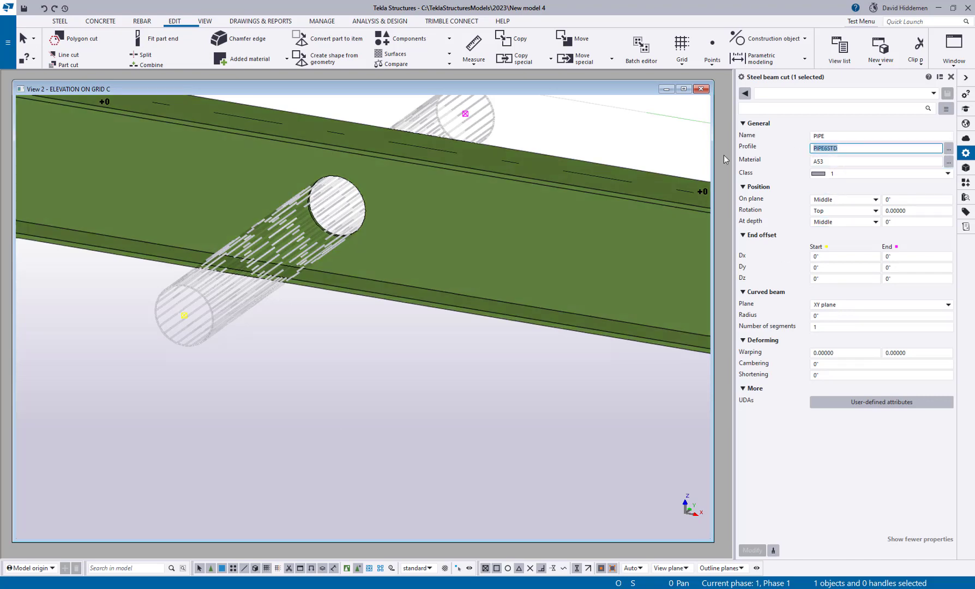
# Set the web-hole cut profile to D10 and pan out to view the whole beam.
pyautogui.write('D10')
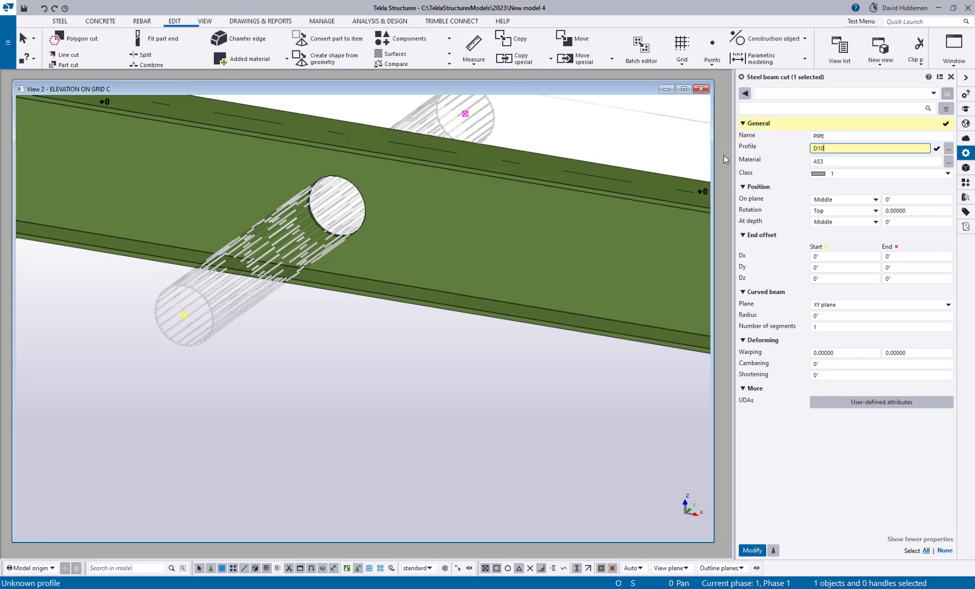
pyautogui.press('Return')
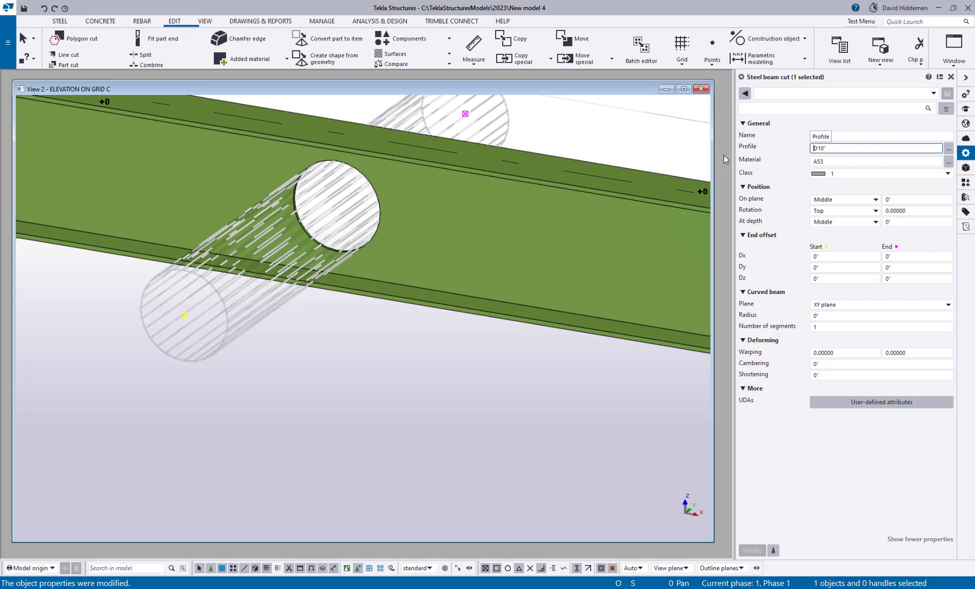
pyautogui.click(385, 359)
pyautogui.scroll(-5, 386, 359)
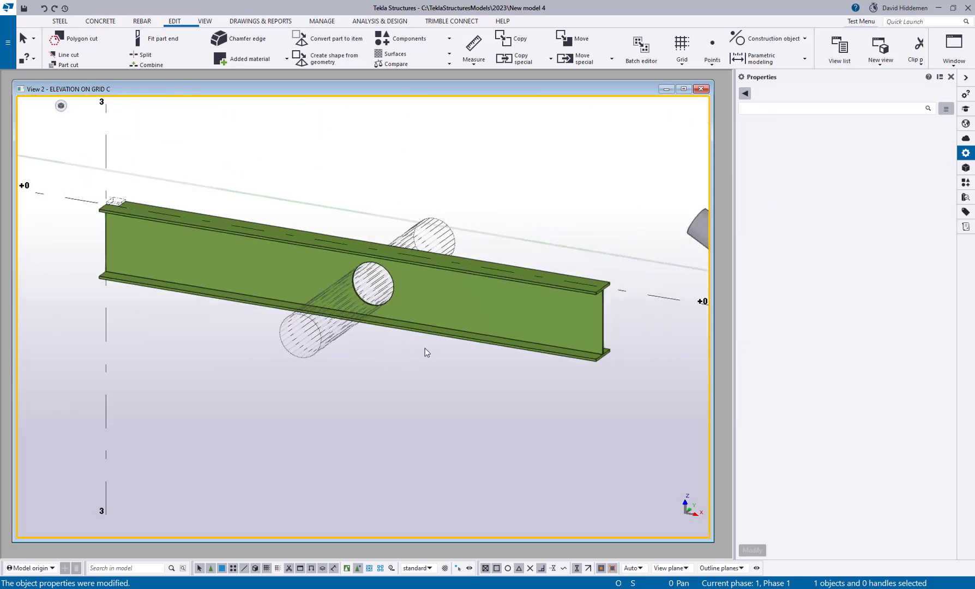
pyautogui.moveTo(425, 348); pyautogui.dragTo(429, 364, button='middle')
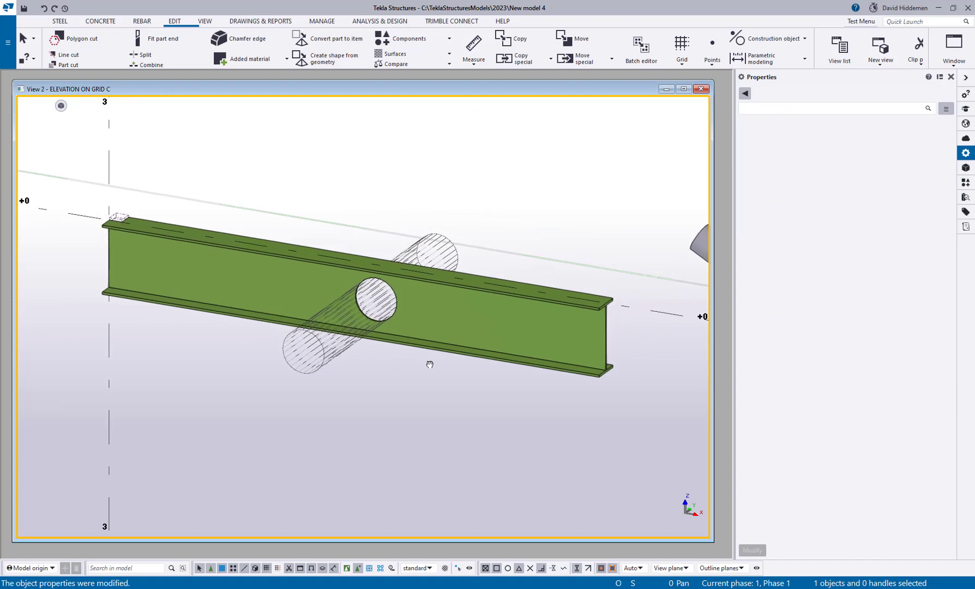